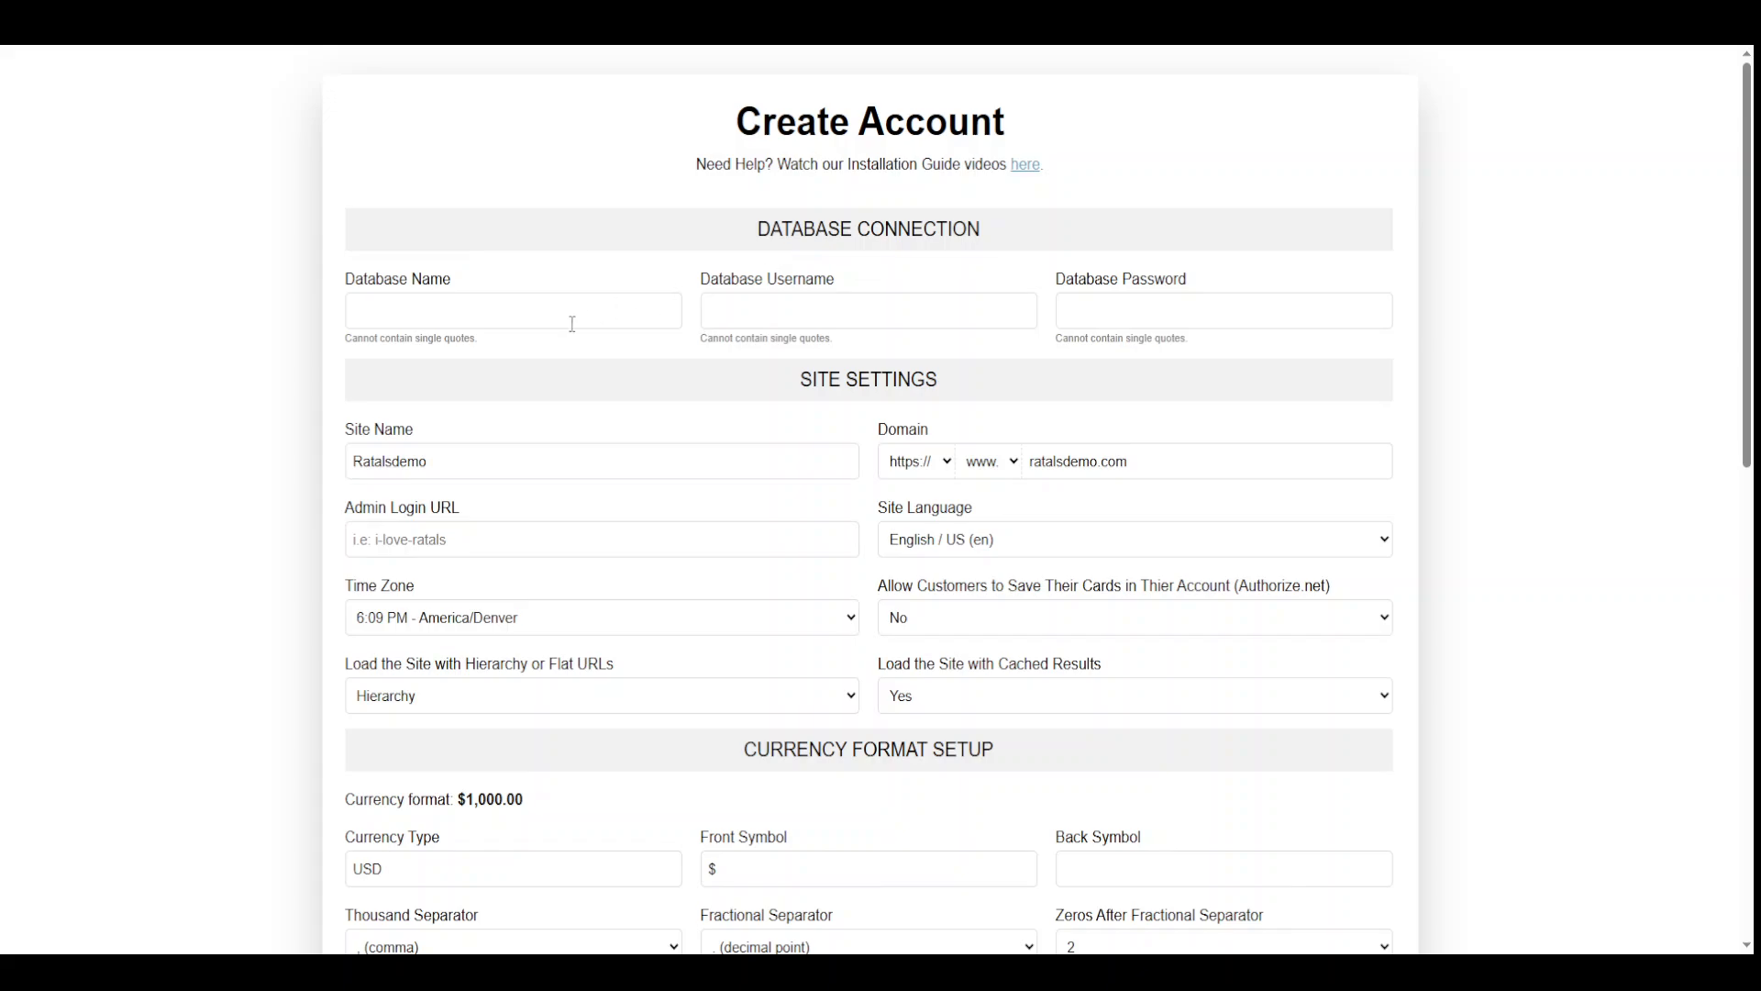
# Focus the empty Database Name field before looking up the database details in phpMyAdmin
pyautogui.click(507, 311)
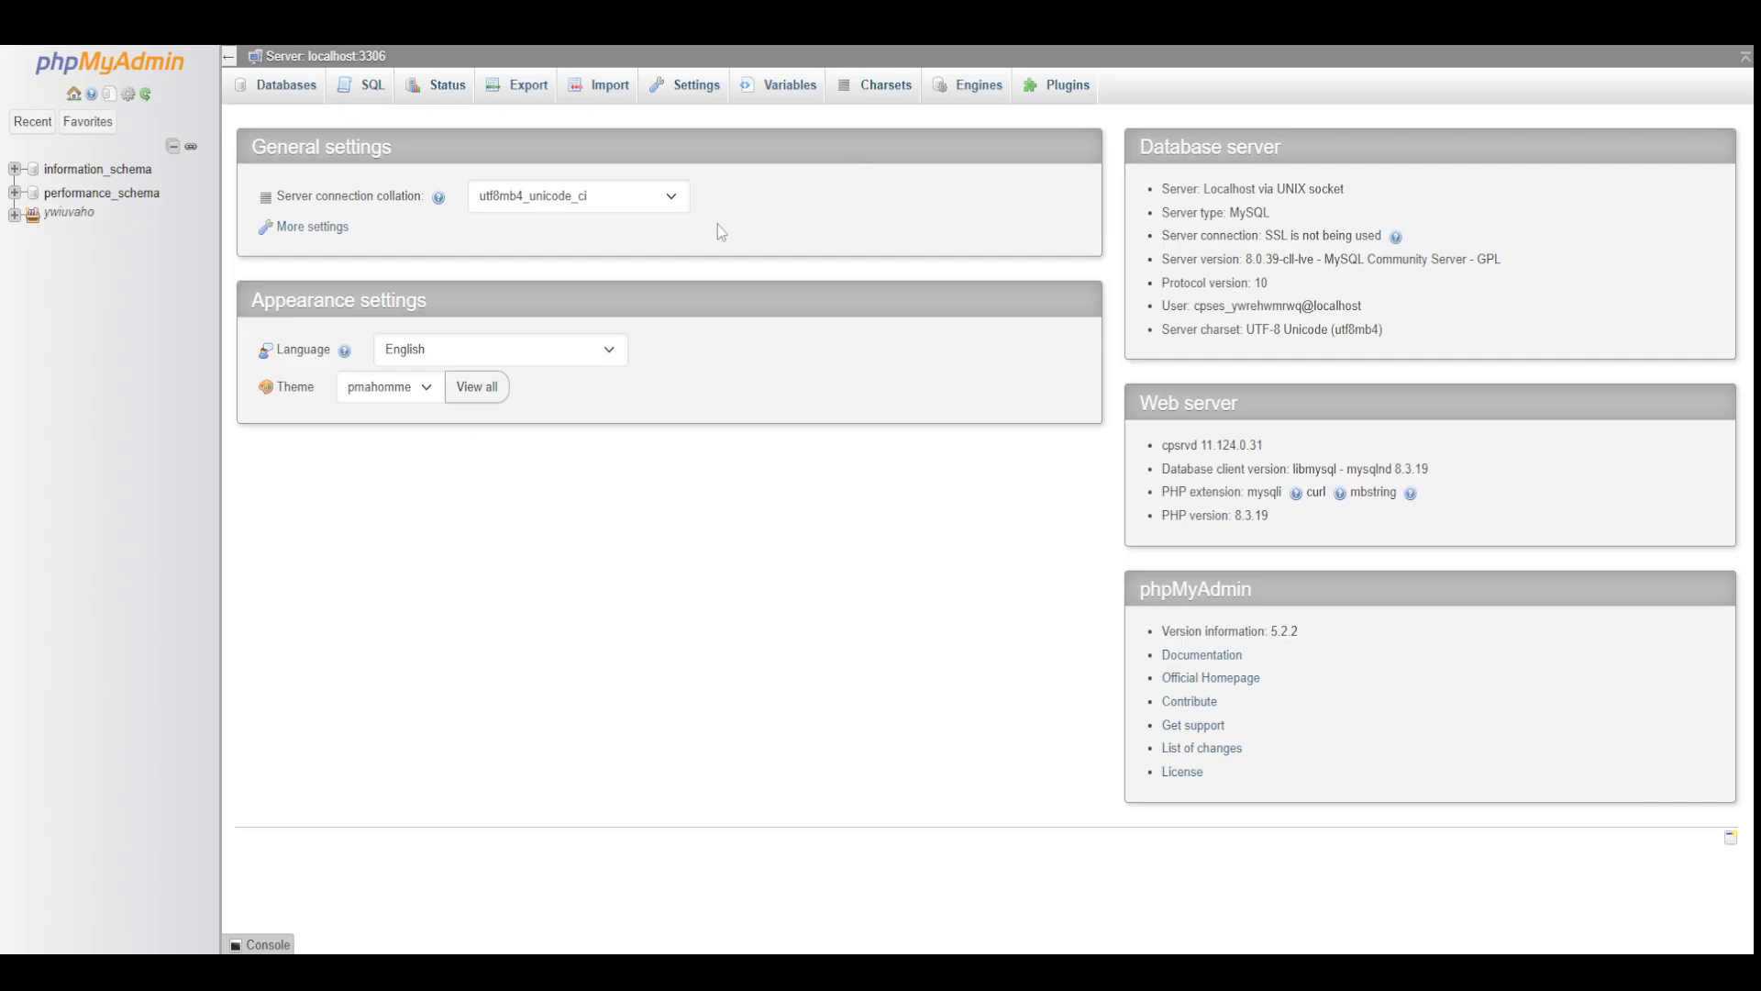
# Open the empty ratalsdemo database in phpMyAdmin and select its full name to copy
pyautogui.click(13, 214)
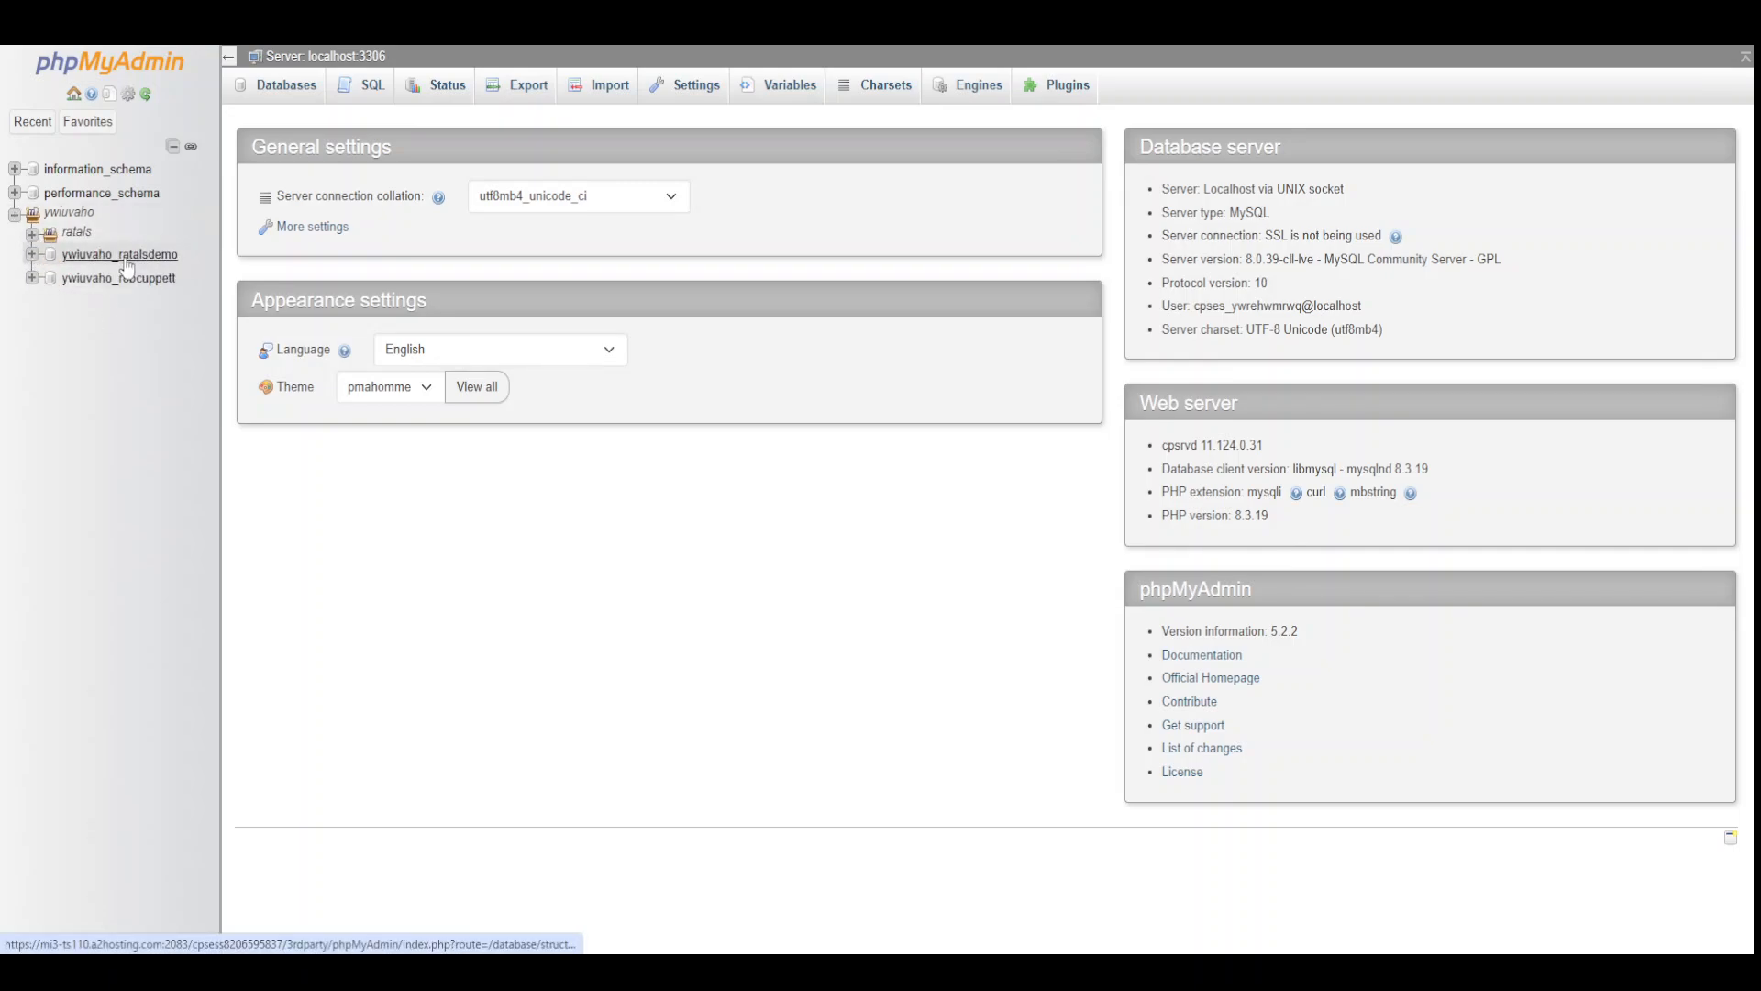
pyautogui.click(119, 254)
pyautogui.moveTo(609, 59); pyautogui.dragTo(487, 63)
pyautogui.hotkey('ctrl', 'c')
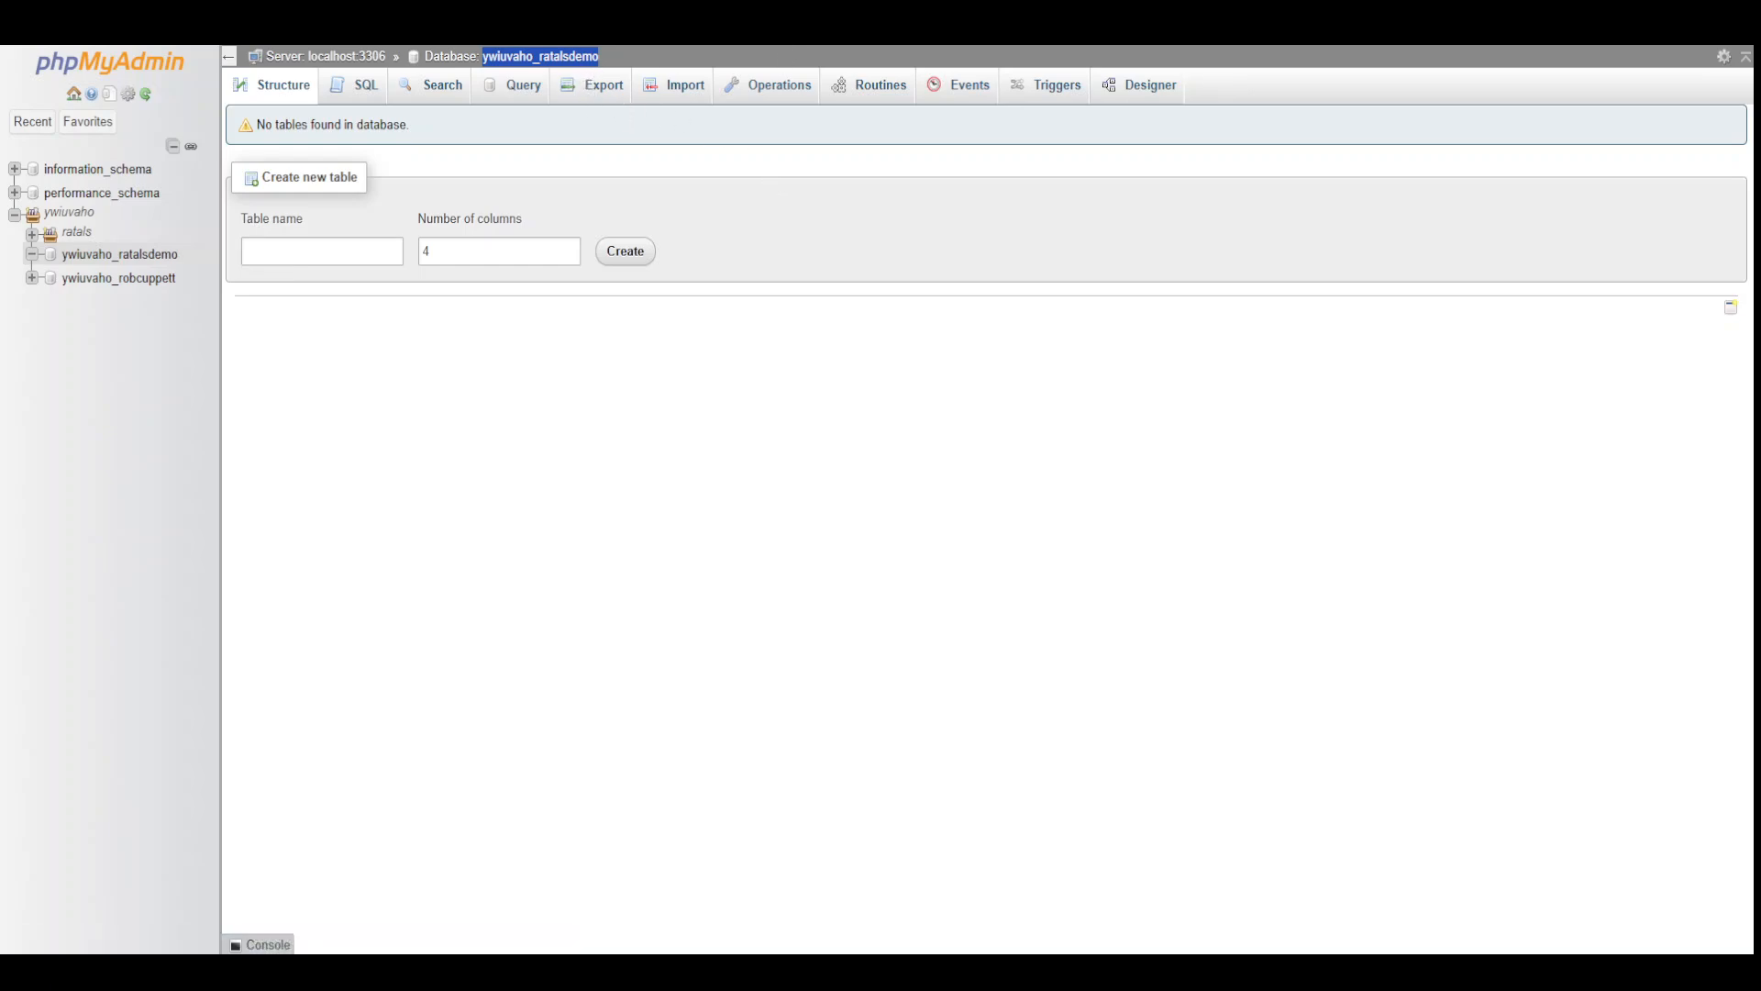
# Paste the copied database name into Database Name and Database Username, and enter the database password
pyautogui.hotkey('ctrl', 'Tab')
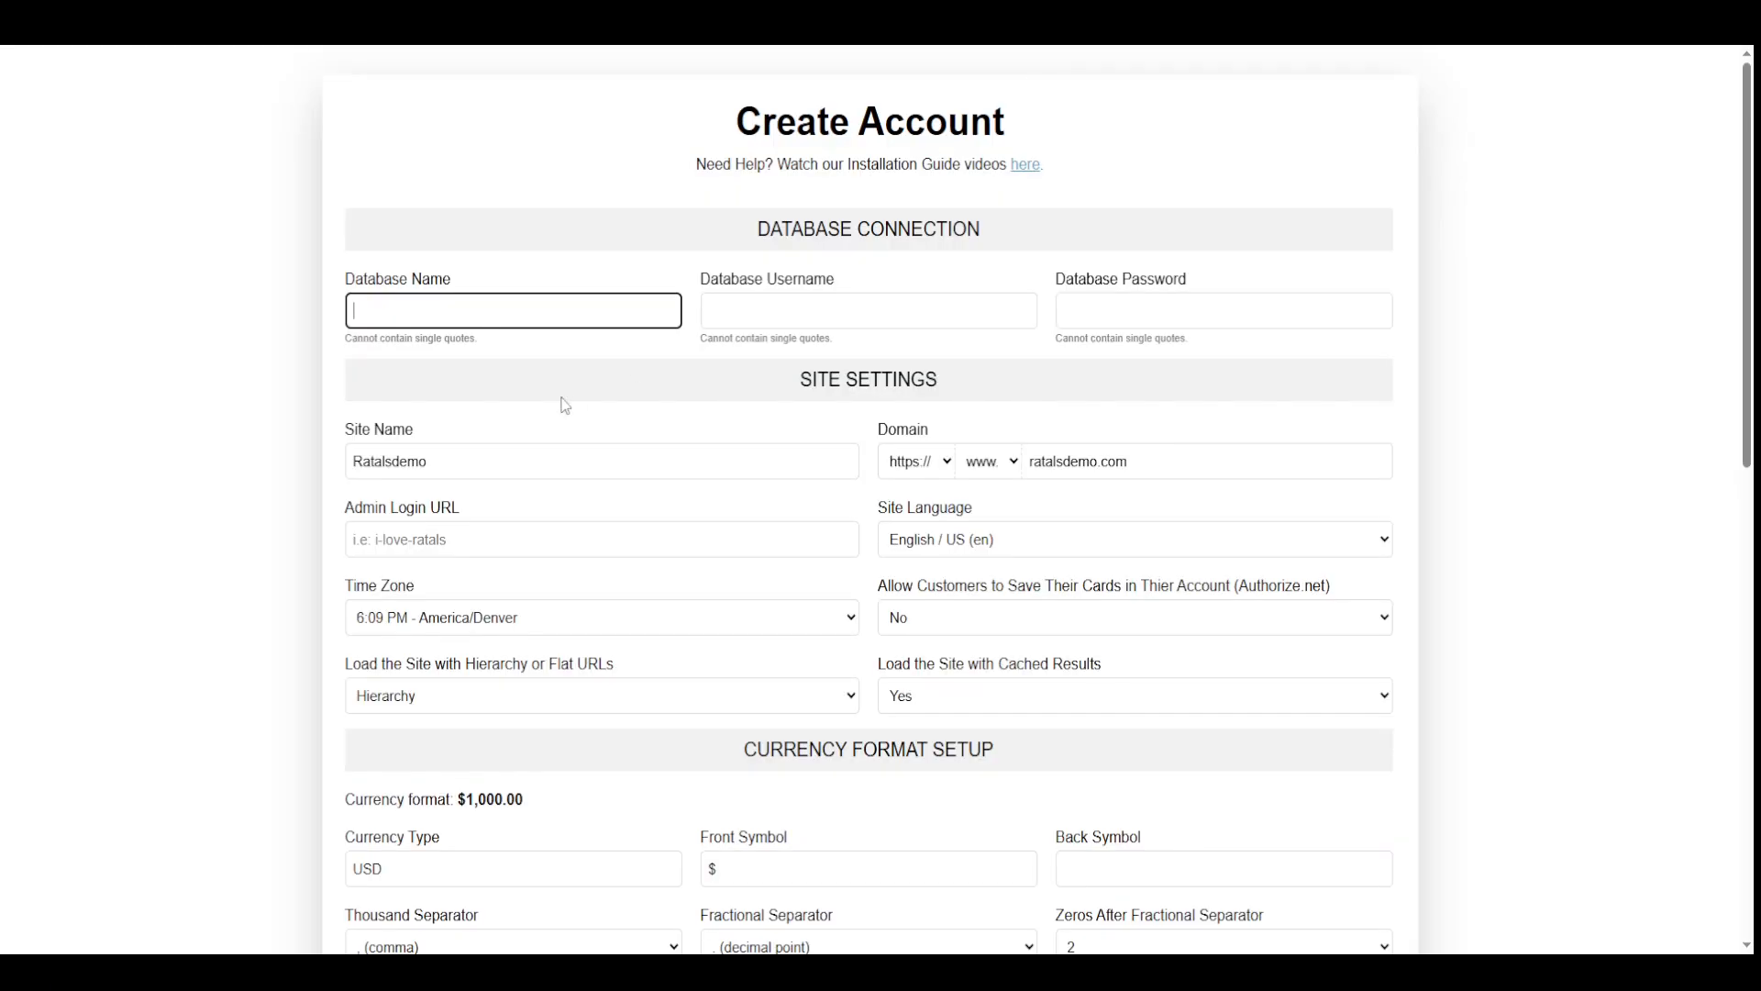
pyautogui.hotkey('ctrl', 'v')
pyautogui.click(780, 317)
pyautogui.hotkey('ctrl', 'v')
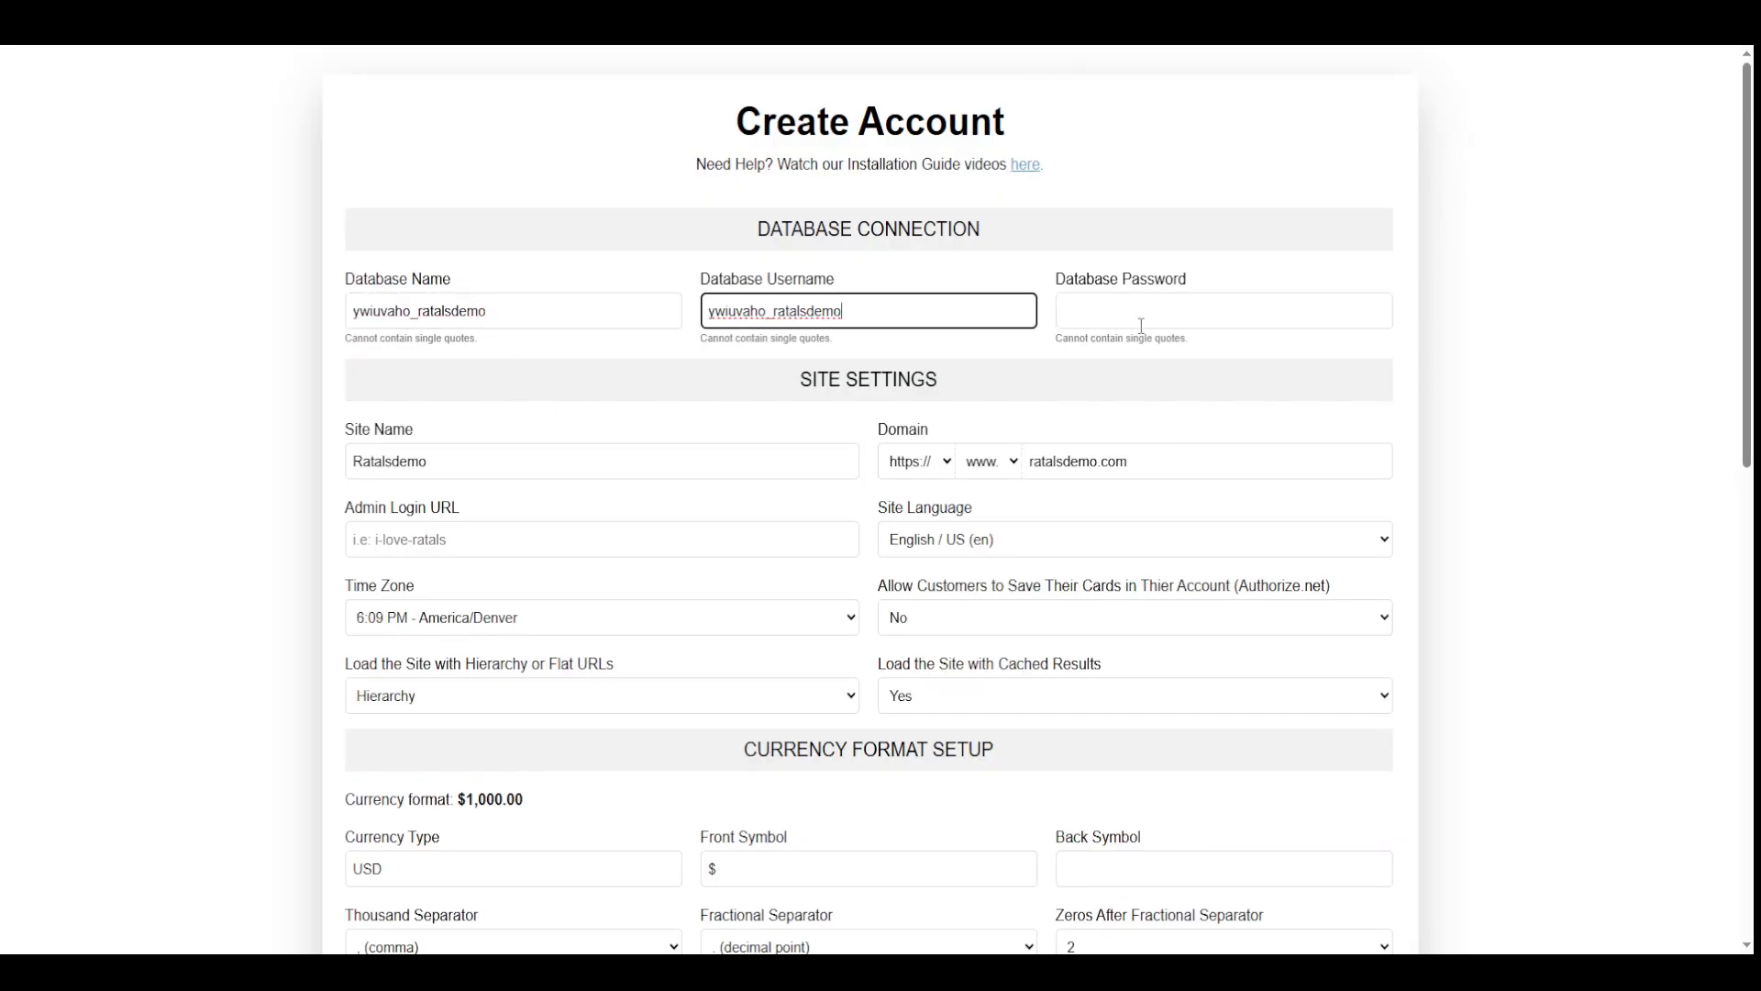
pyautogui.click(1146, 316)
pyautogui.write('••')
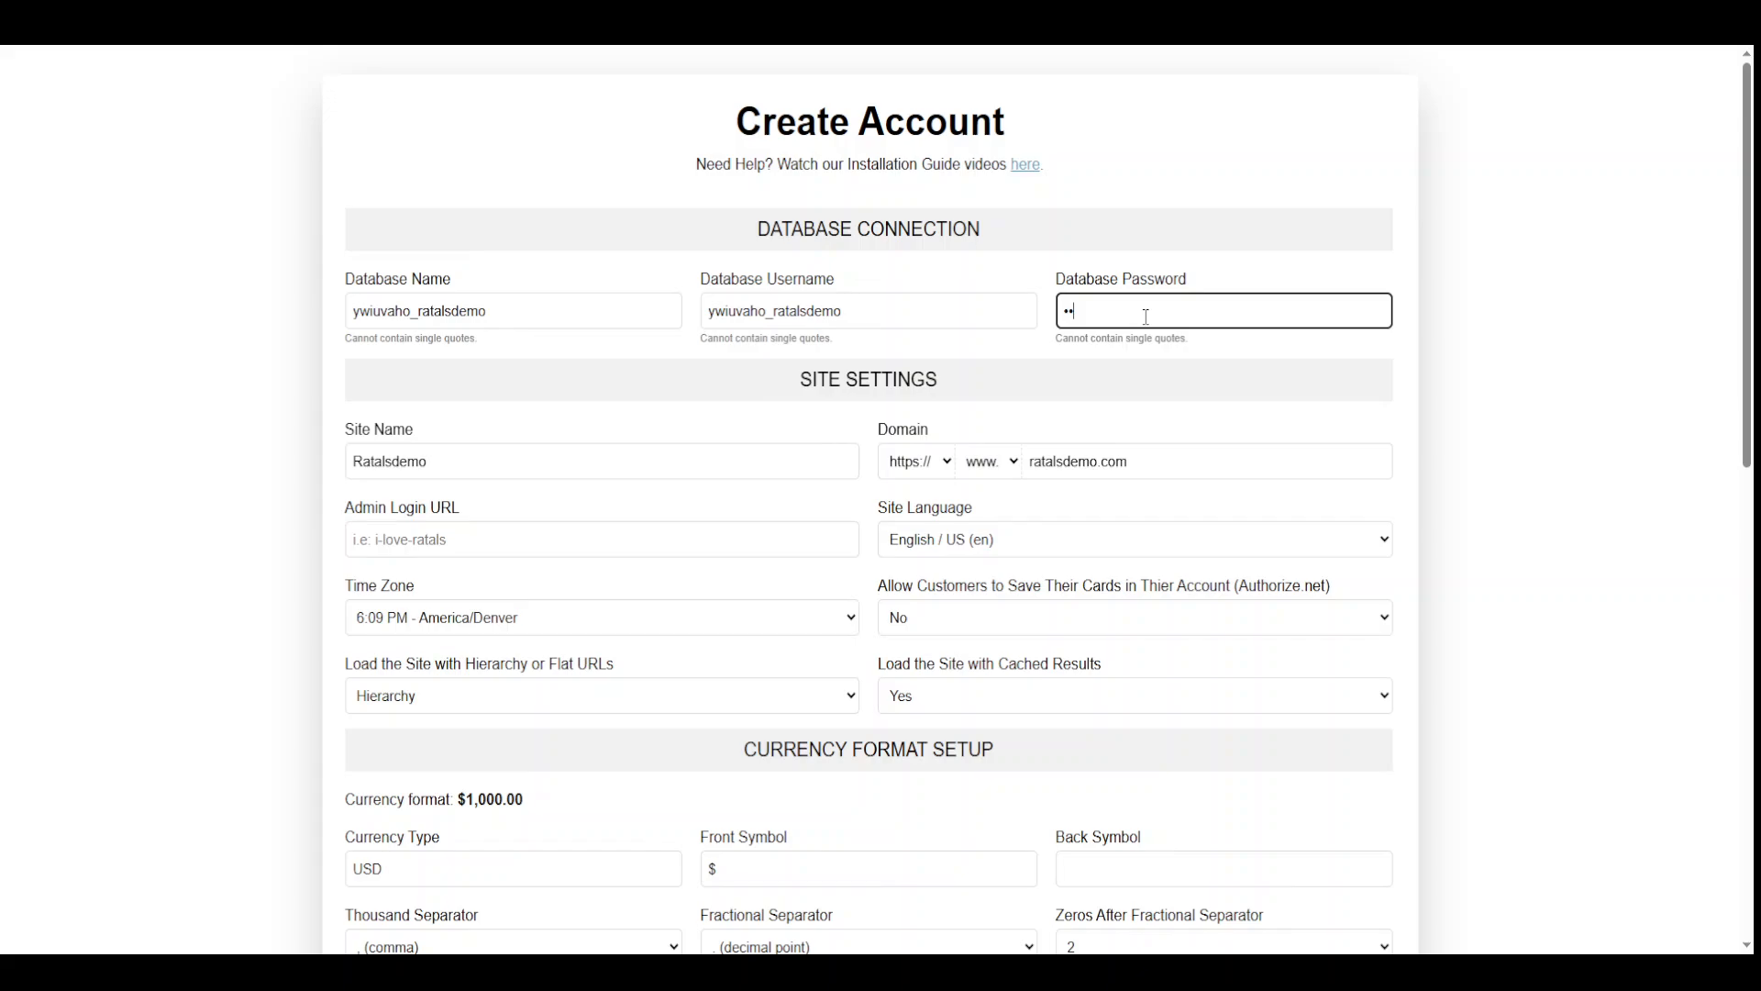
pyautogui.write('•••')
pyautogui.press('BackSpace')
pyautogui.press('BackSpace')
pyautogui.press('BackSpace')
pyautogui.press('BackSpace')
pyautogui.write('•••••••••••')
pyautogui.scroll(-1, 499, 594)
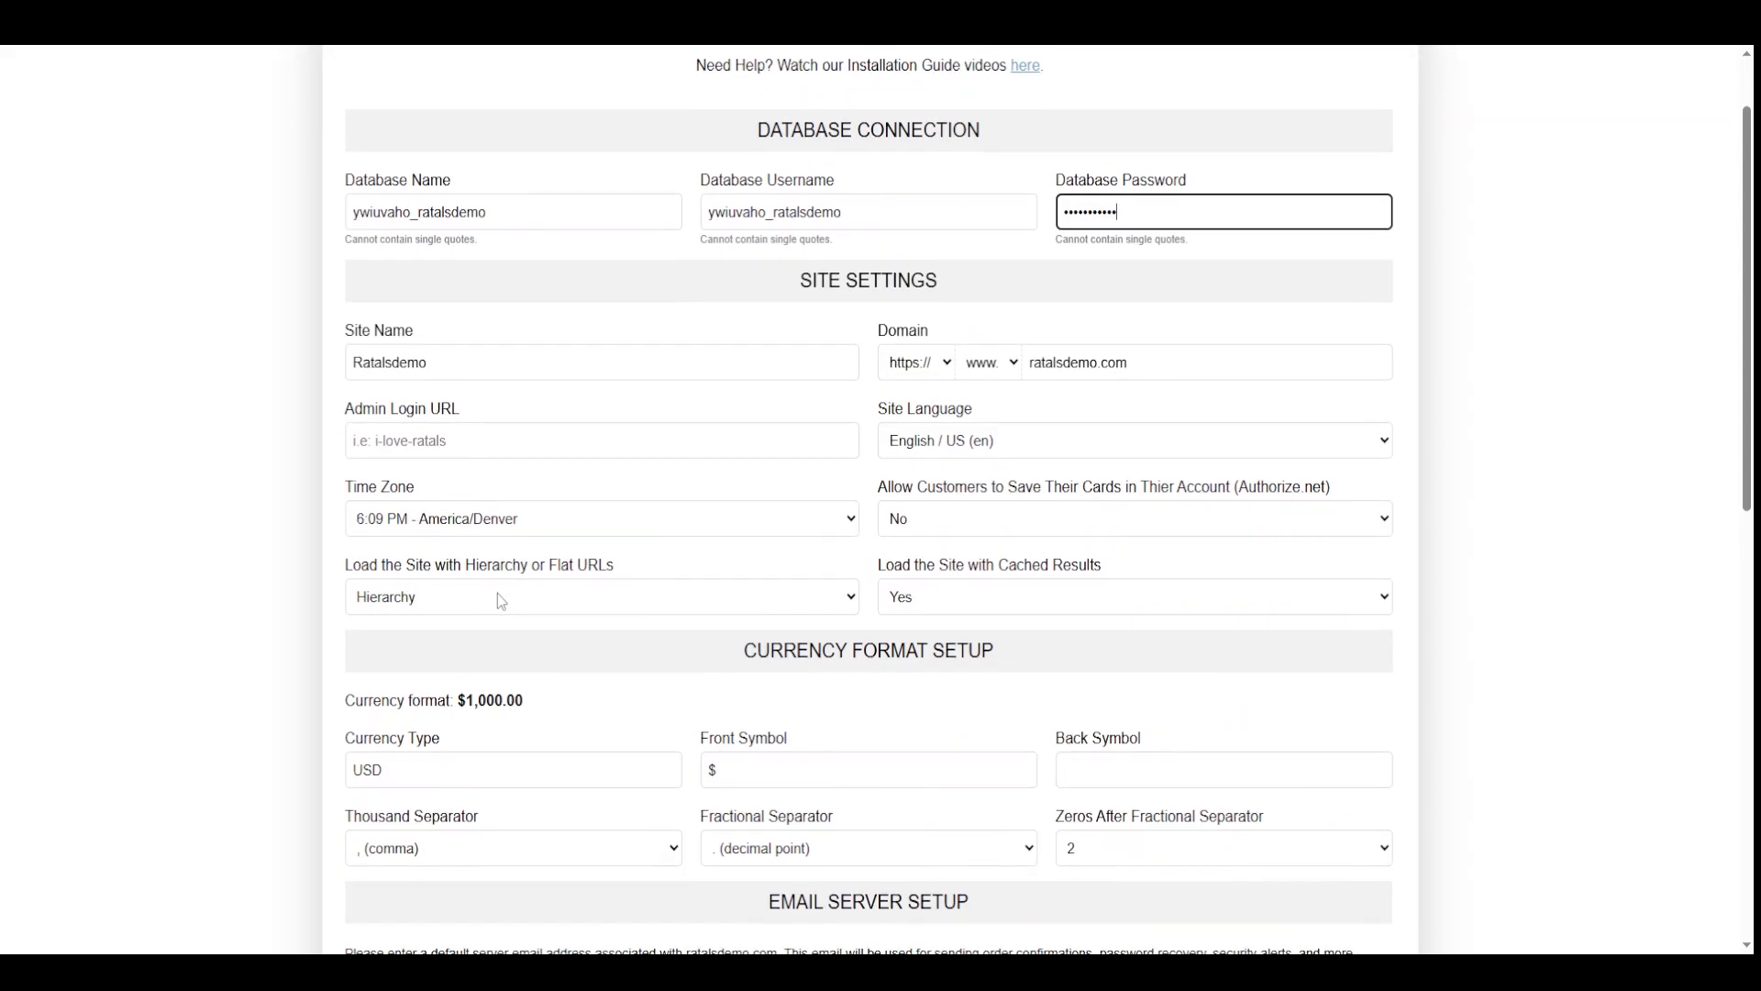
# Replace the lowercase d in the Site Name with a capital D so it reads Ratals Demo
pyautogui.click(395, 363)
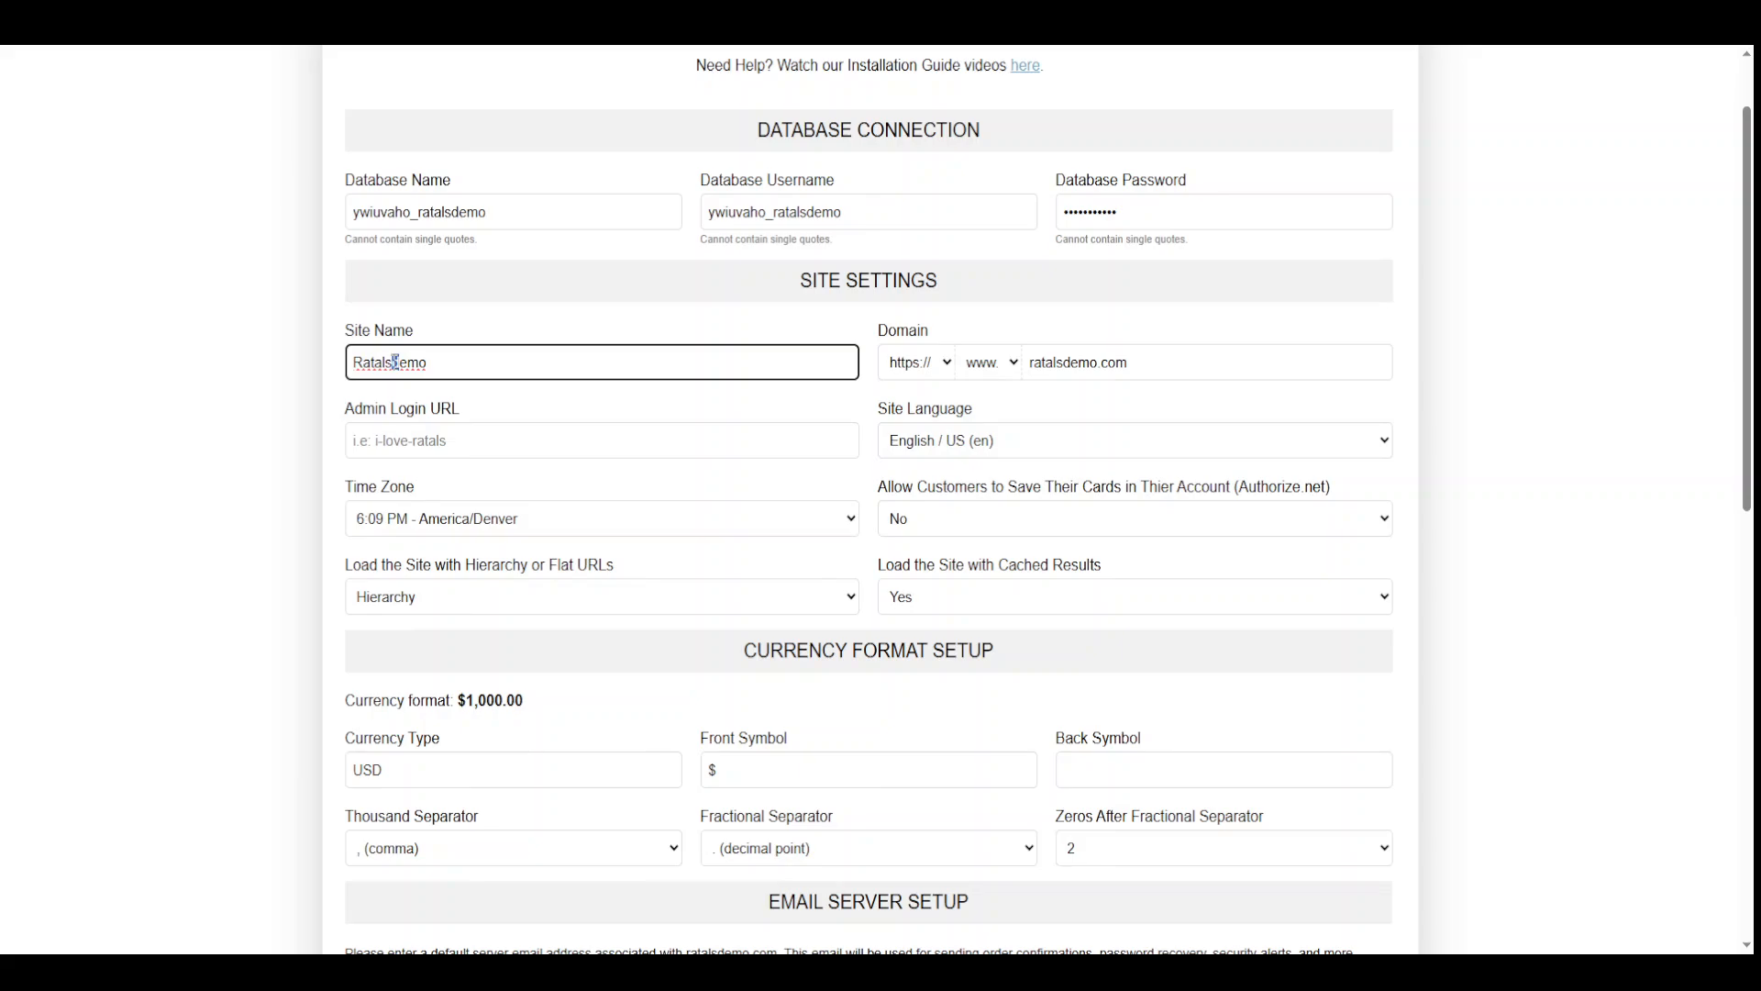
pyautogui.press('Delete')
pyautogui.write('D')
pyautogui.scroll(-1, 311, 399)
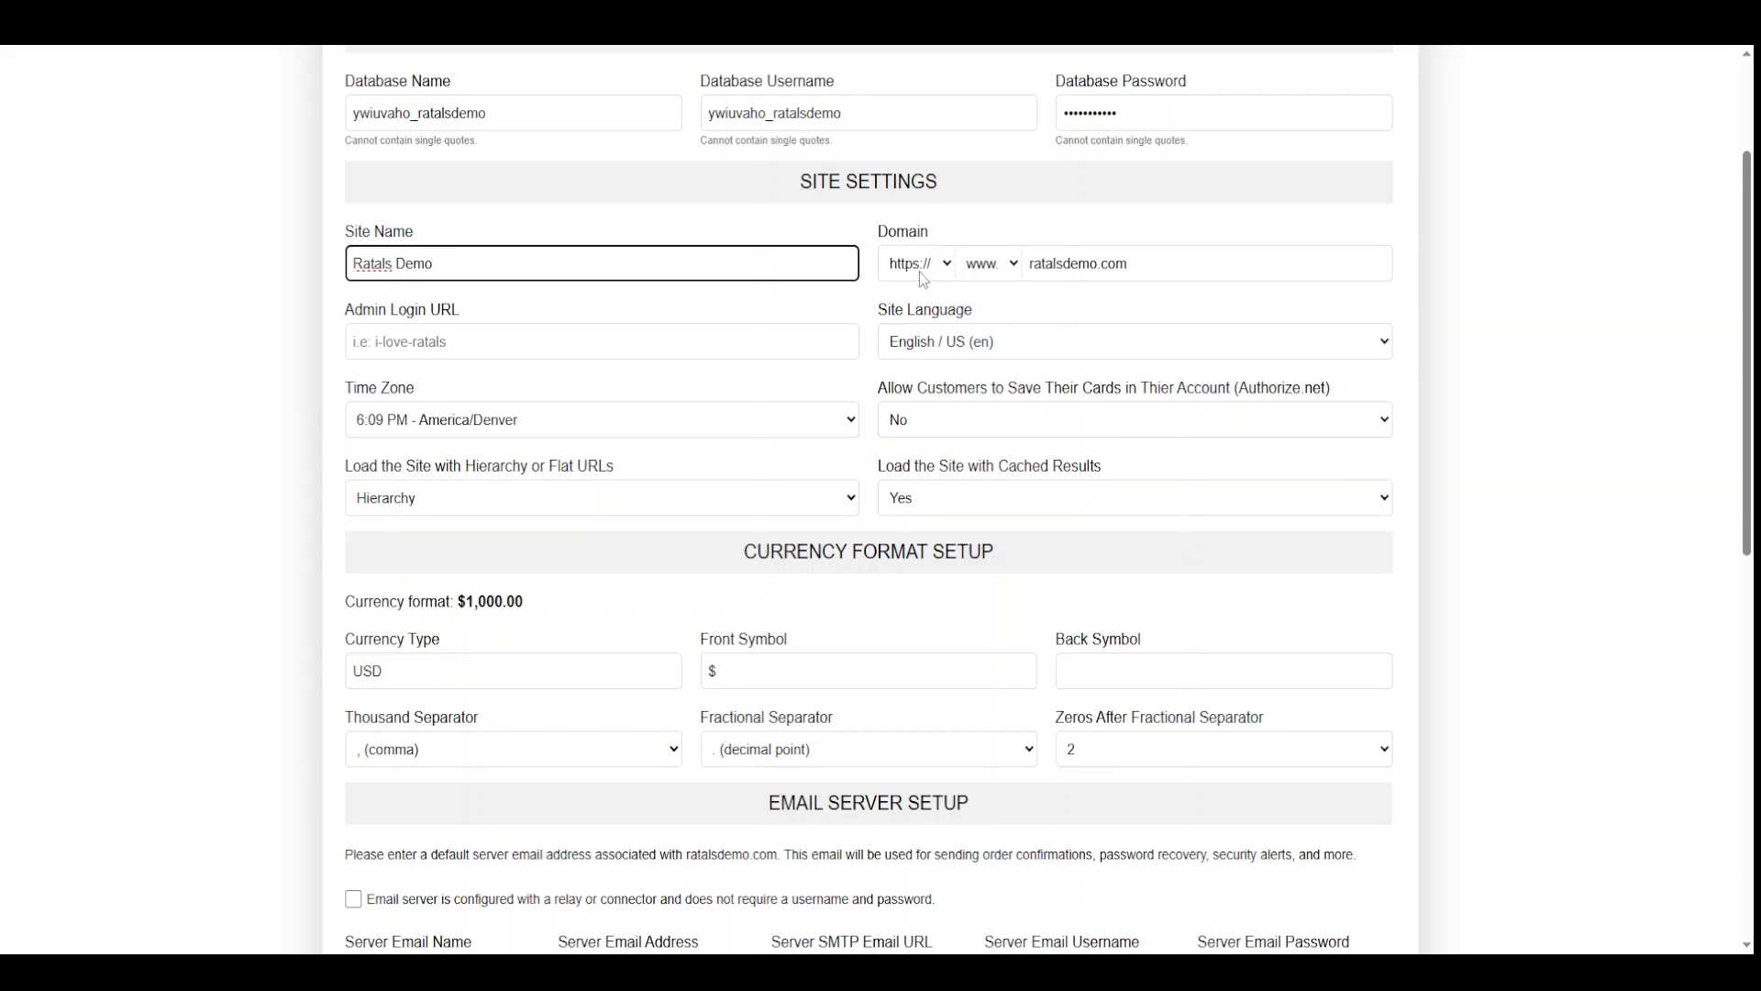
pyautogui.click(987, 275)
pyautogui.click(995, 319)
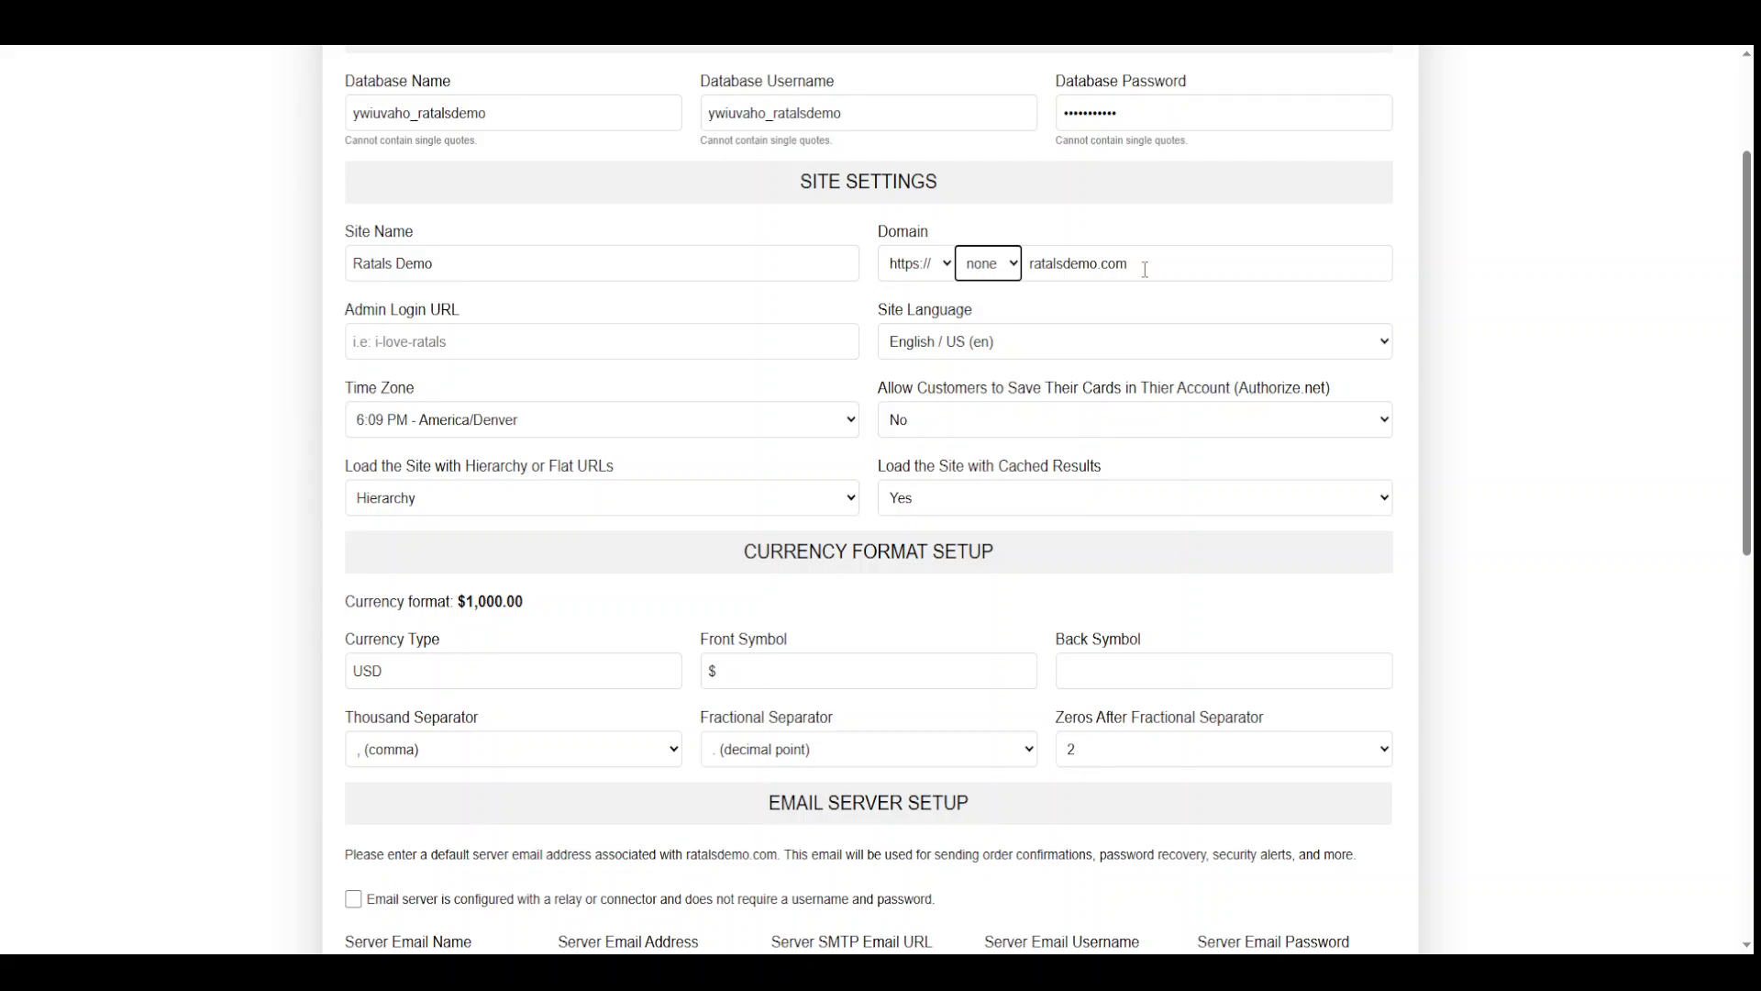
pyautogui.click(988, 264)
pyautogui.click(994, 295)
pyautogui.scroll(-2, 437, 337)
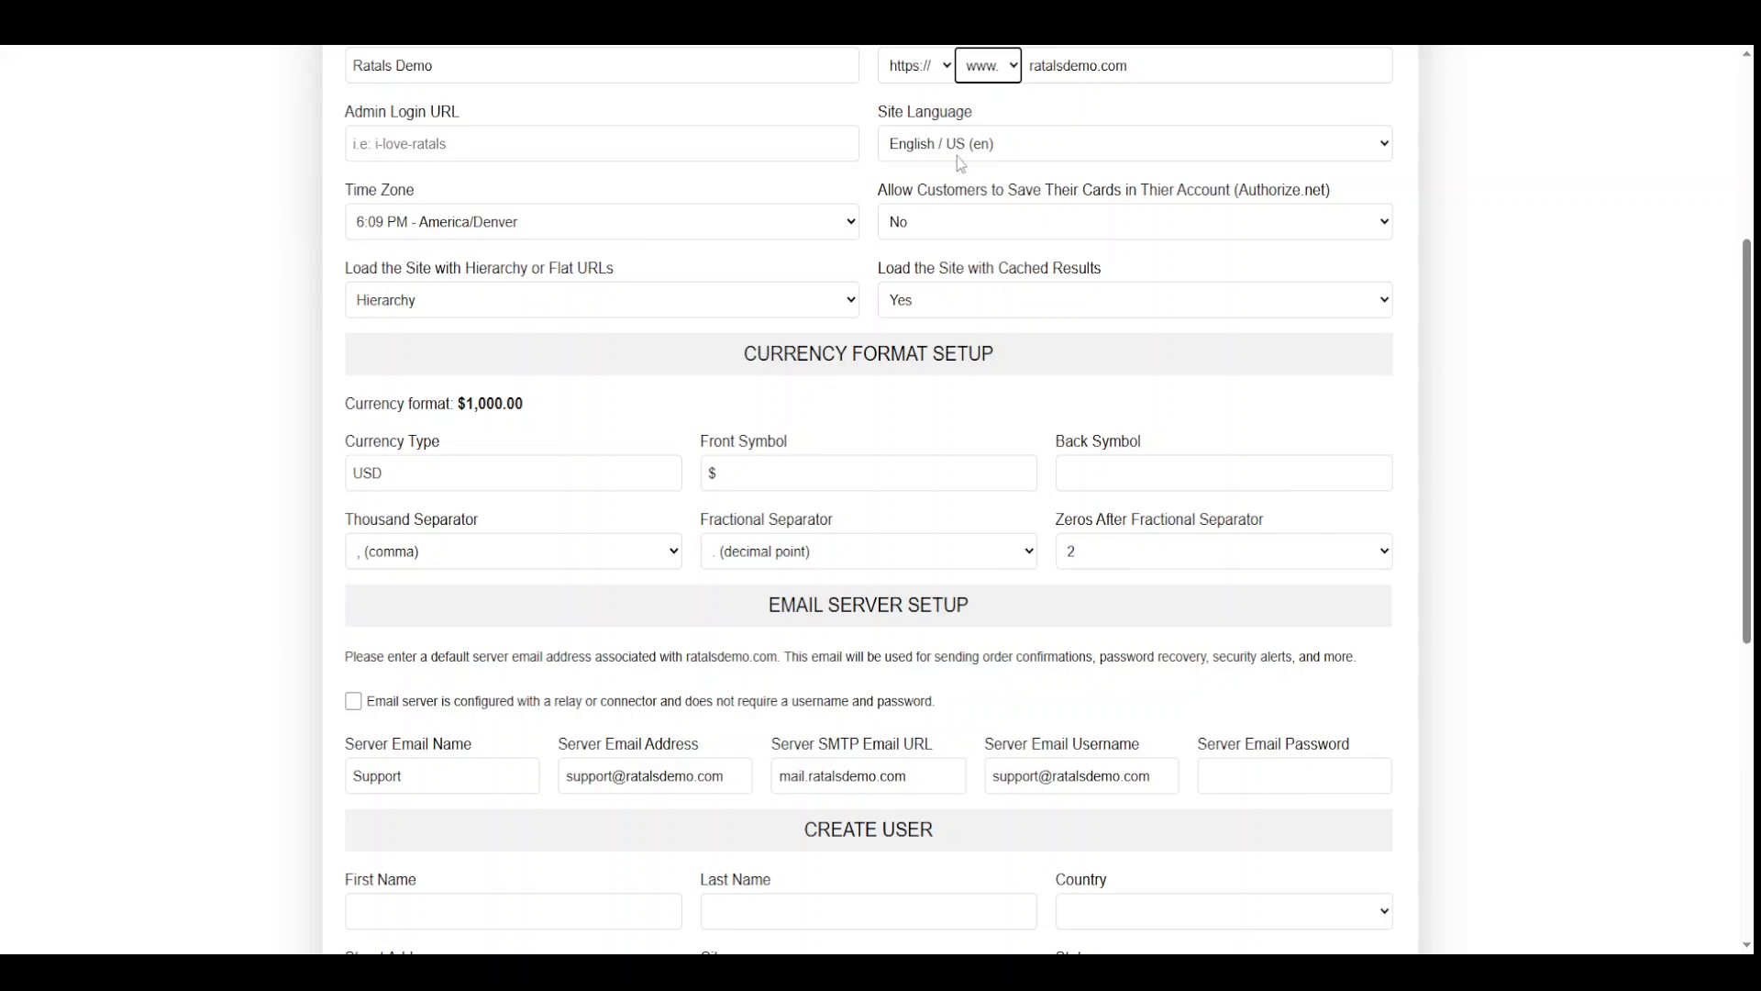
pyautogui.scroll(1, 960, 163)
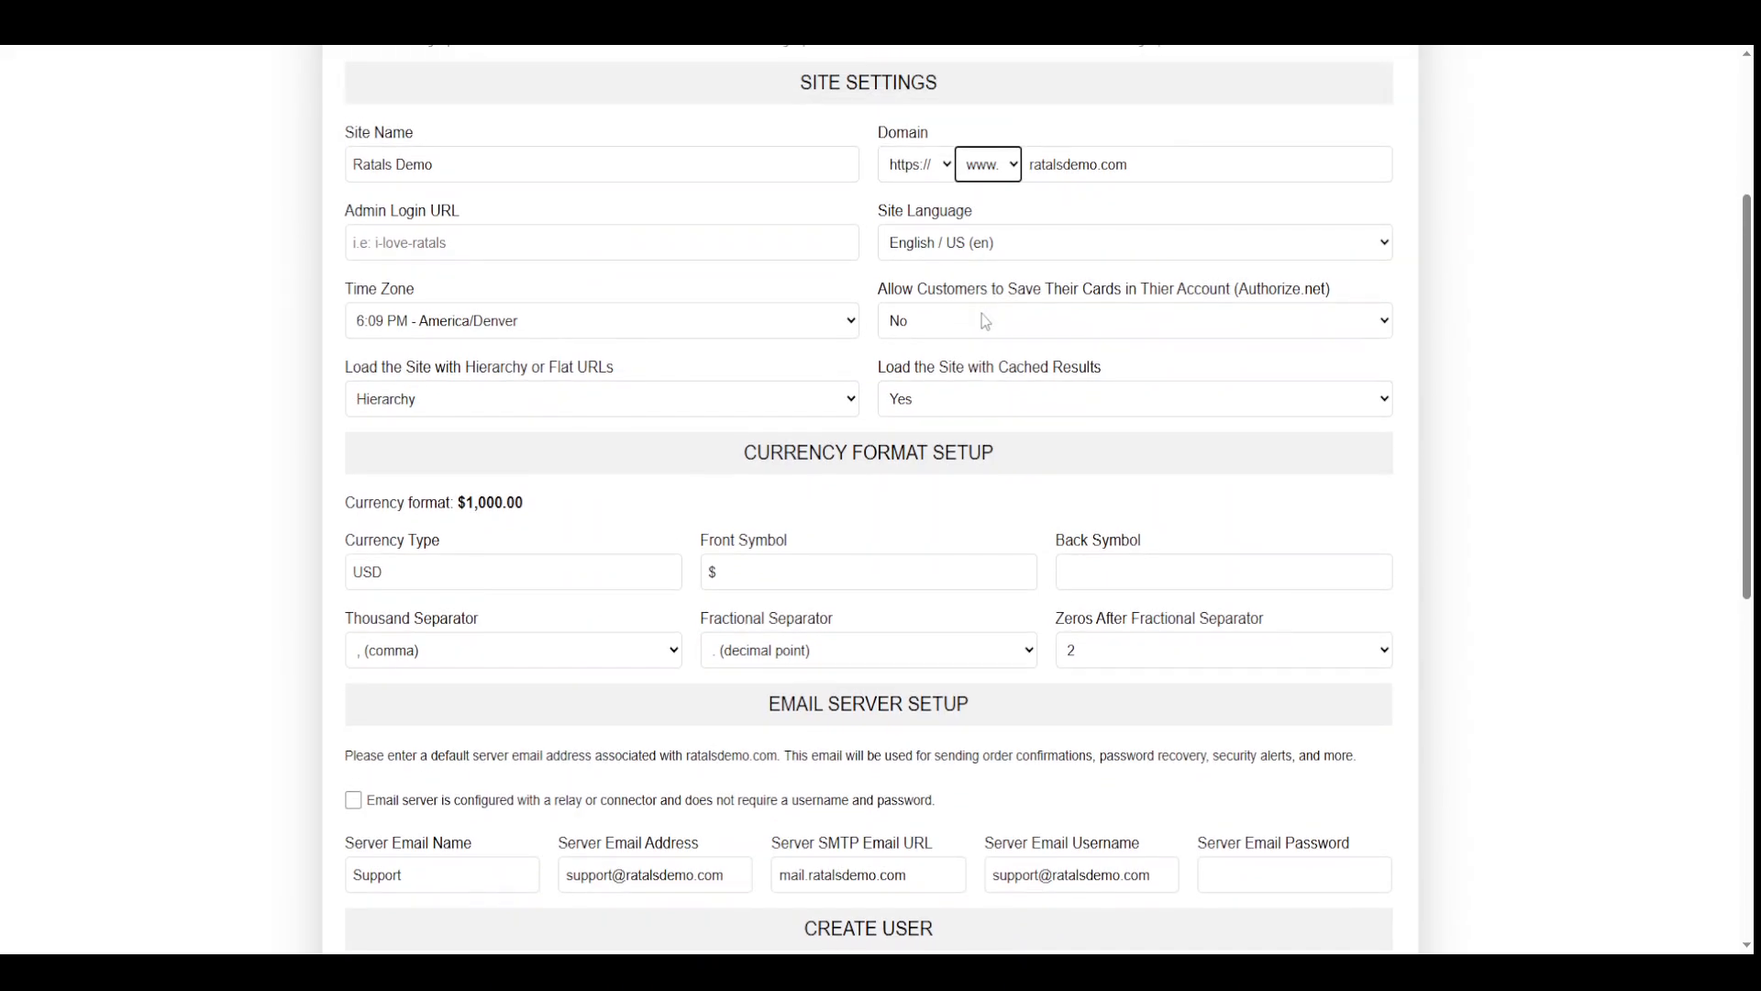
pyautogui.click(1001, 256)
pyautogui.click(1615, 584)
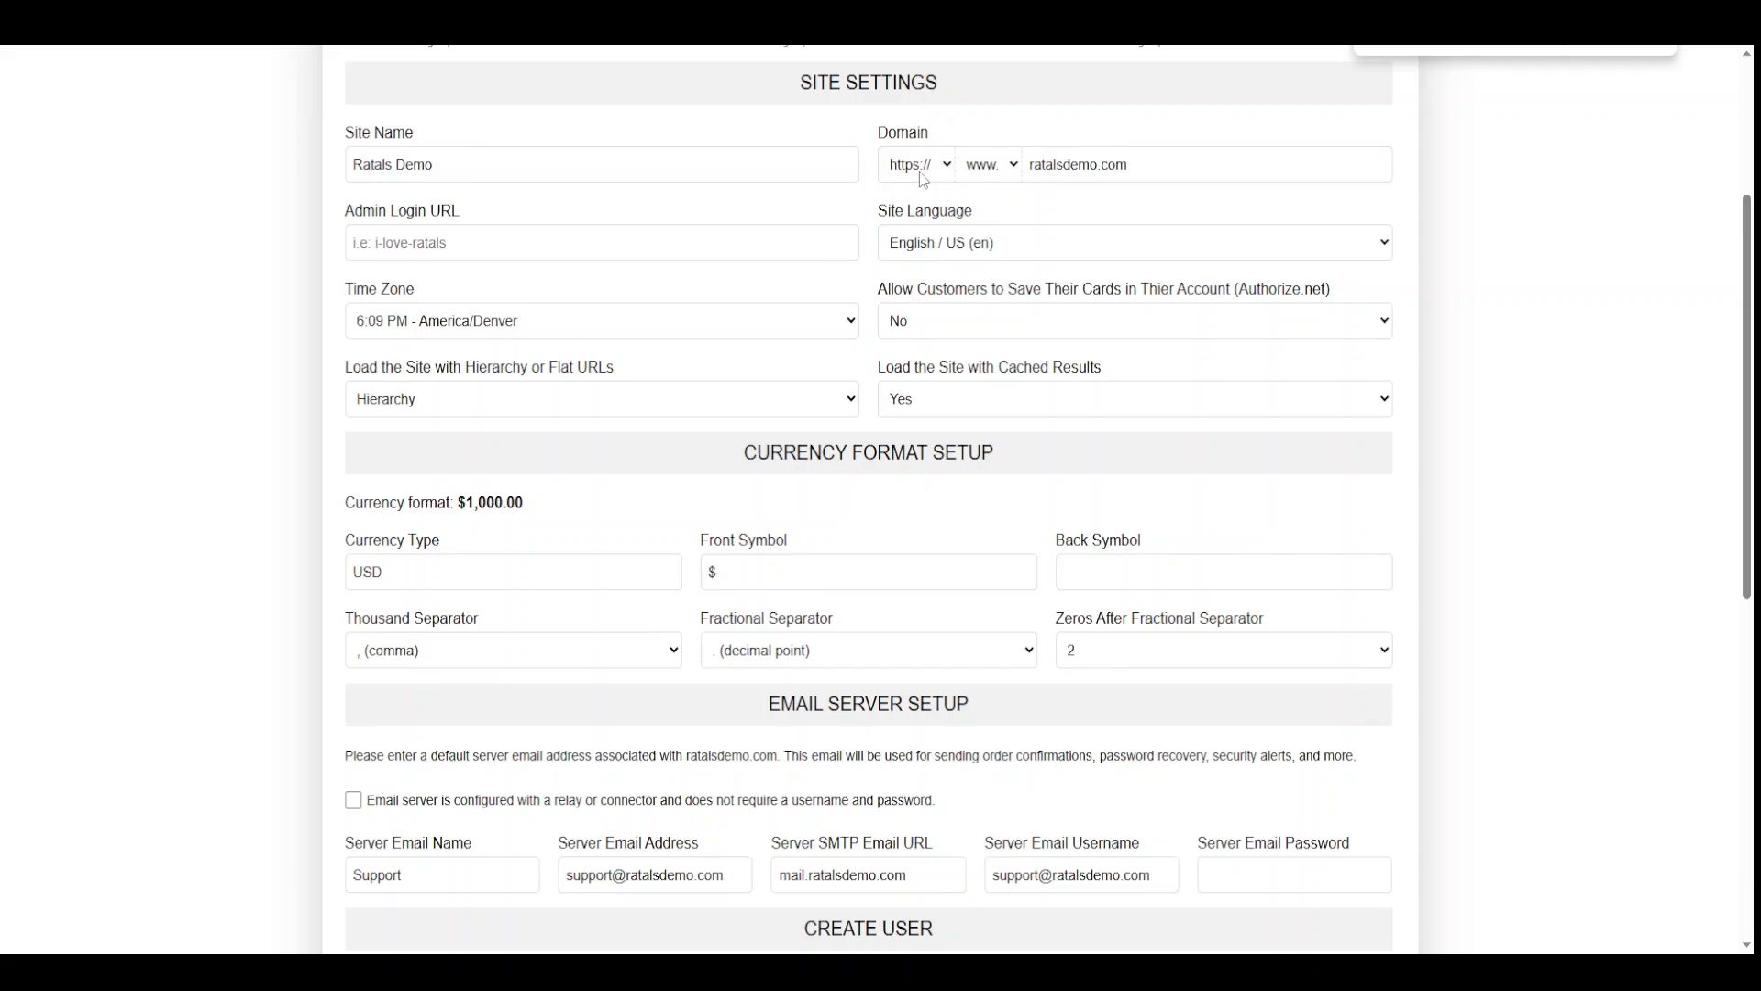
pyautogui.scroll(-1, 601, 347)
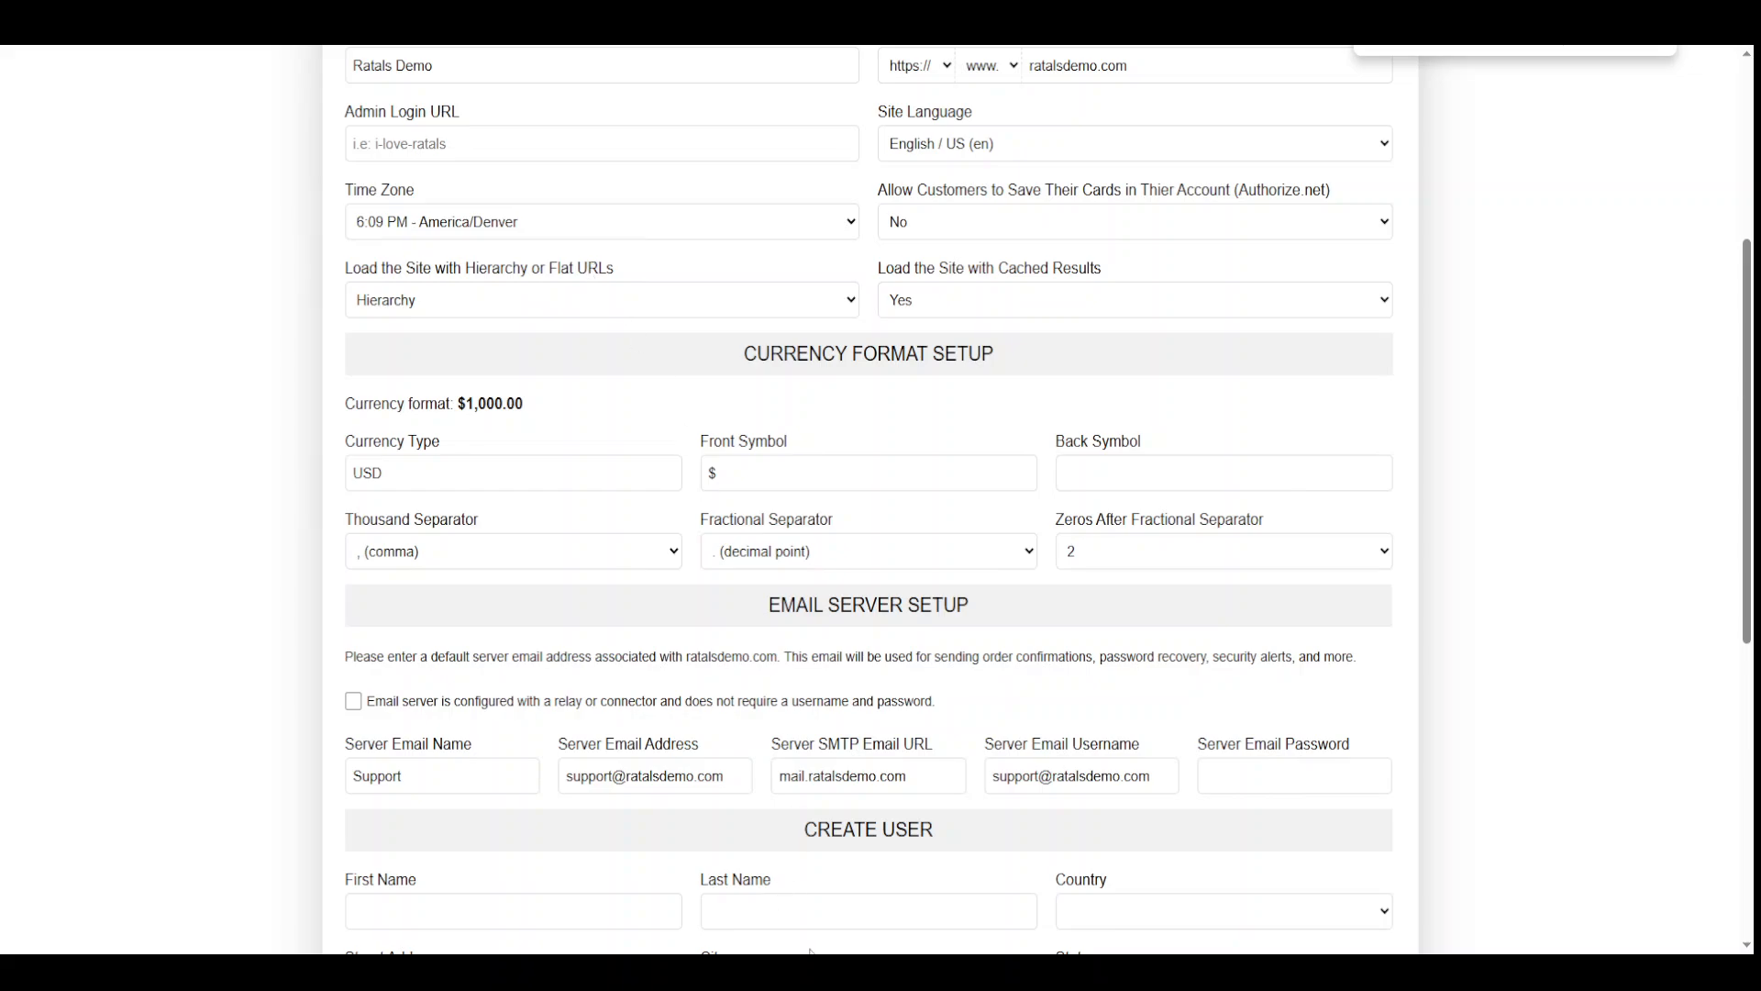
# Type the example paths cool/ and cool-post/ into a narrowed Notepad note
pyautogui.click(779, 973)
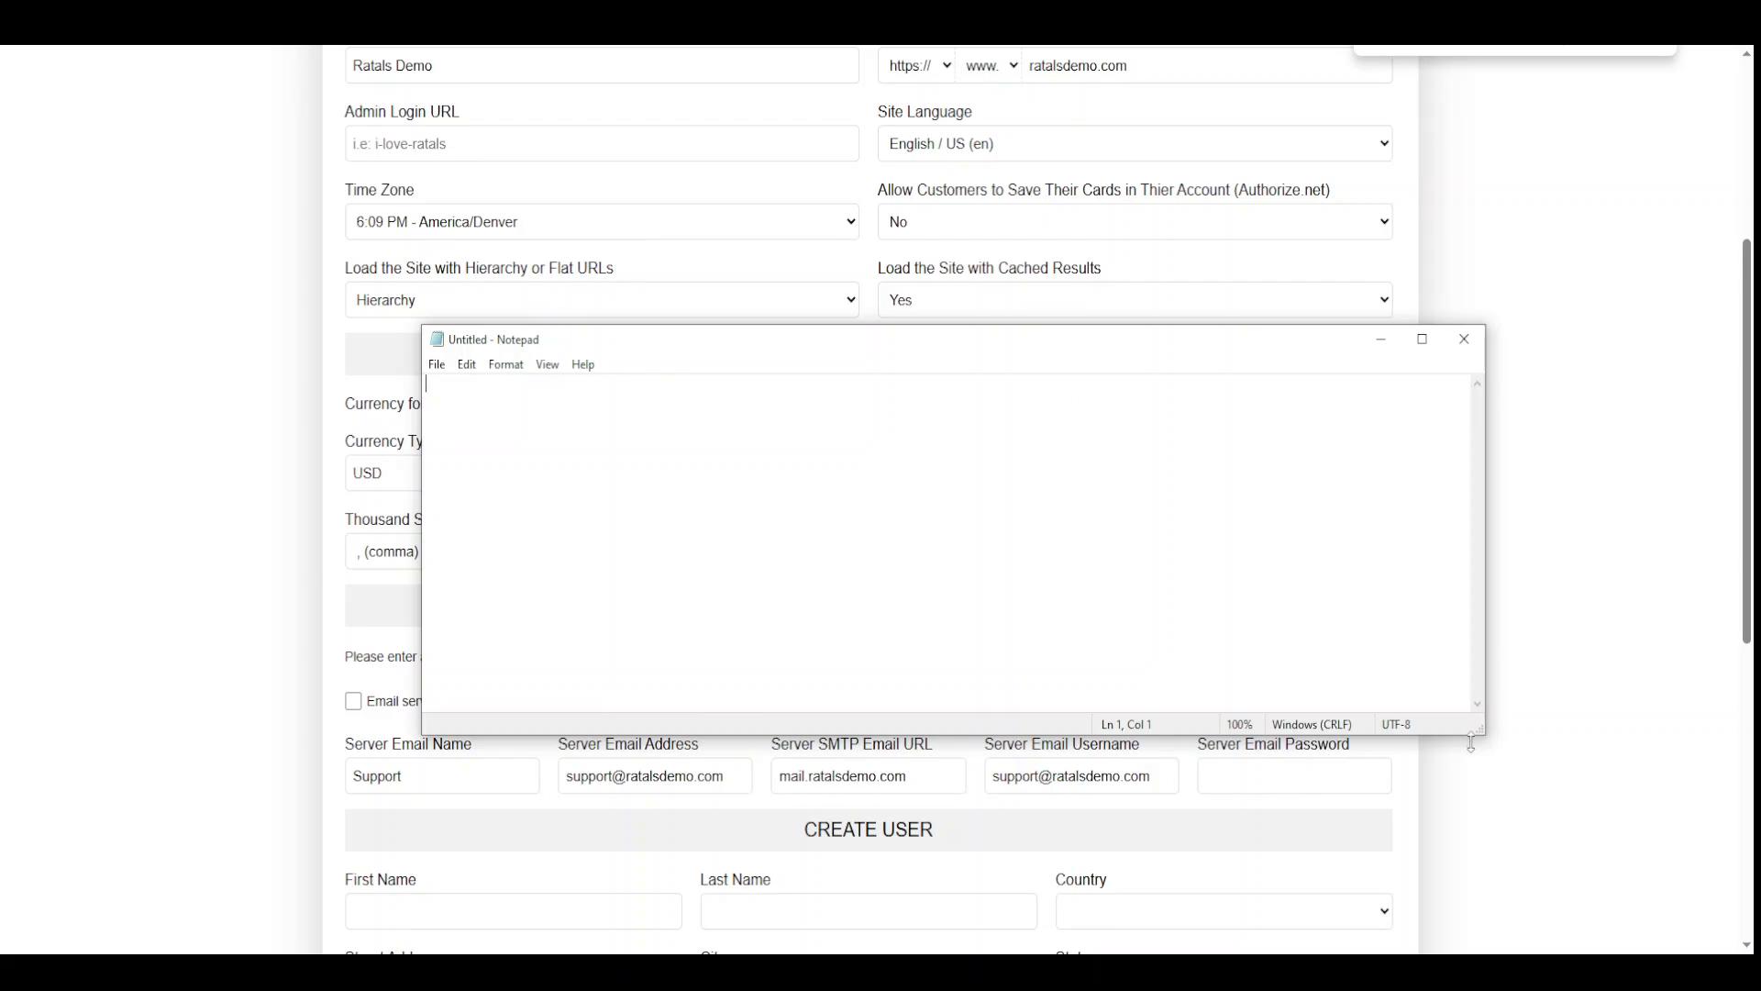
pyautogui.moveTo(1477, 734); pyautogui.dragTo(971, 734)
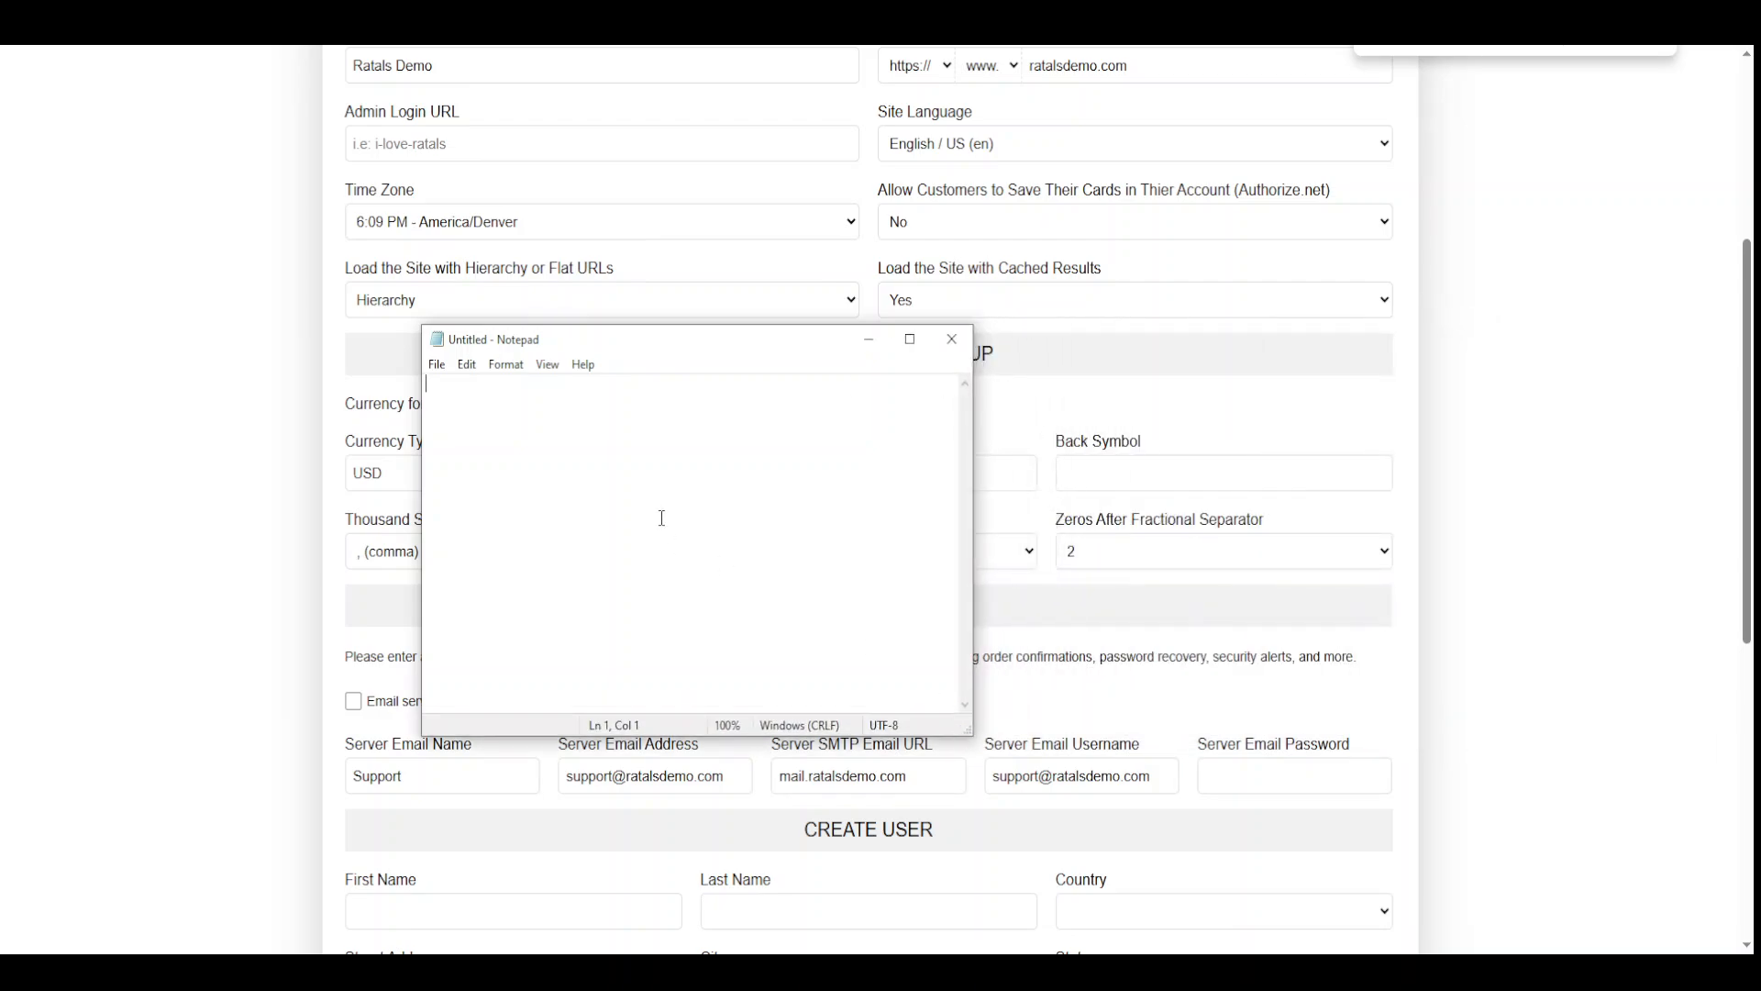
pyautogui.press('Return')
pyautogui.press('Return')
pyautogui.write('cool')
pyautogui.write('-post')
pyautogui.write('cool')
pyautogui.write('/')
pyautogui.click(531, 419)
pyautogui.write('/')
pyautogui.doubleClick(443, 402)
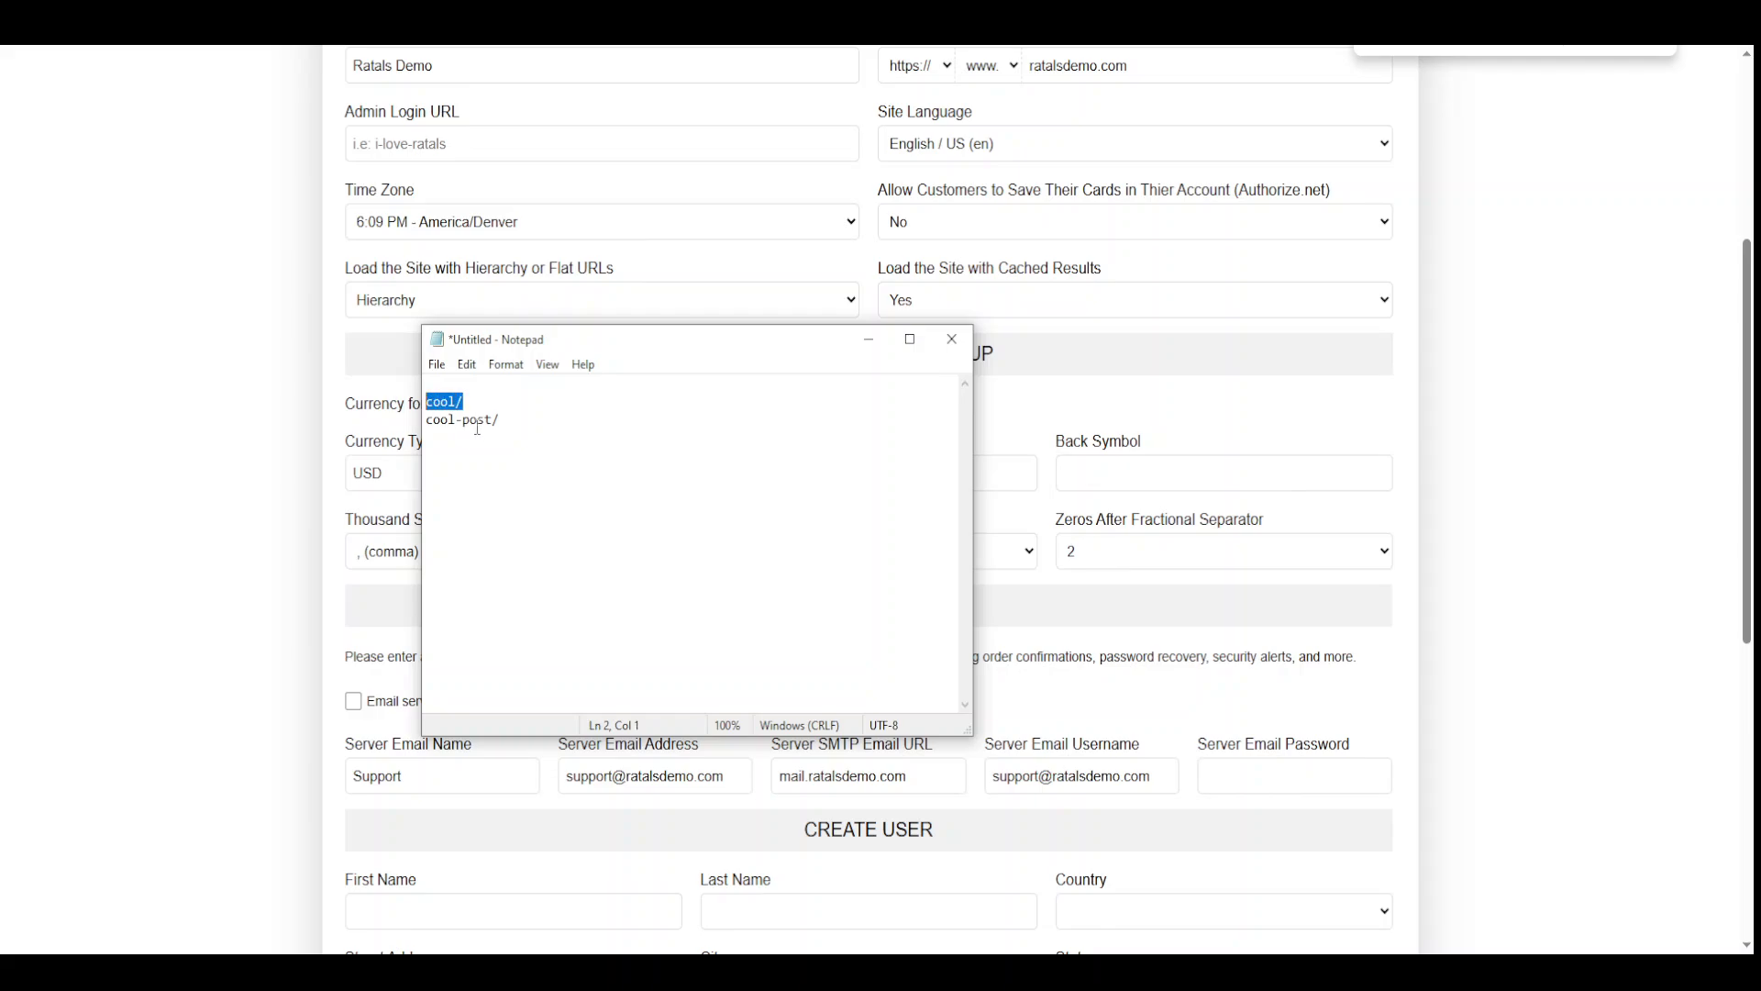
pyautogui.click(506, 419)
pyautogui.moveTo(507, 419); pyautogui.dragTo(415, 462)
pyautogui.click(431, 435)
# Combine them into the hierarchy path cool/cool-post/ above the flat cool-post/ line
pyautogui.moveTo(589, 341); pyautogui.dragTo(413, 443)
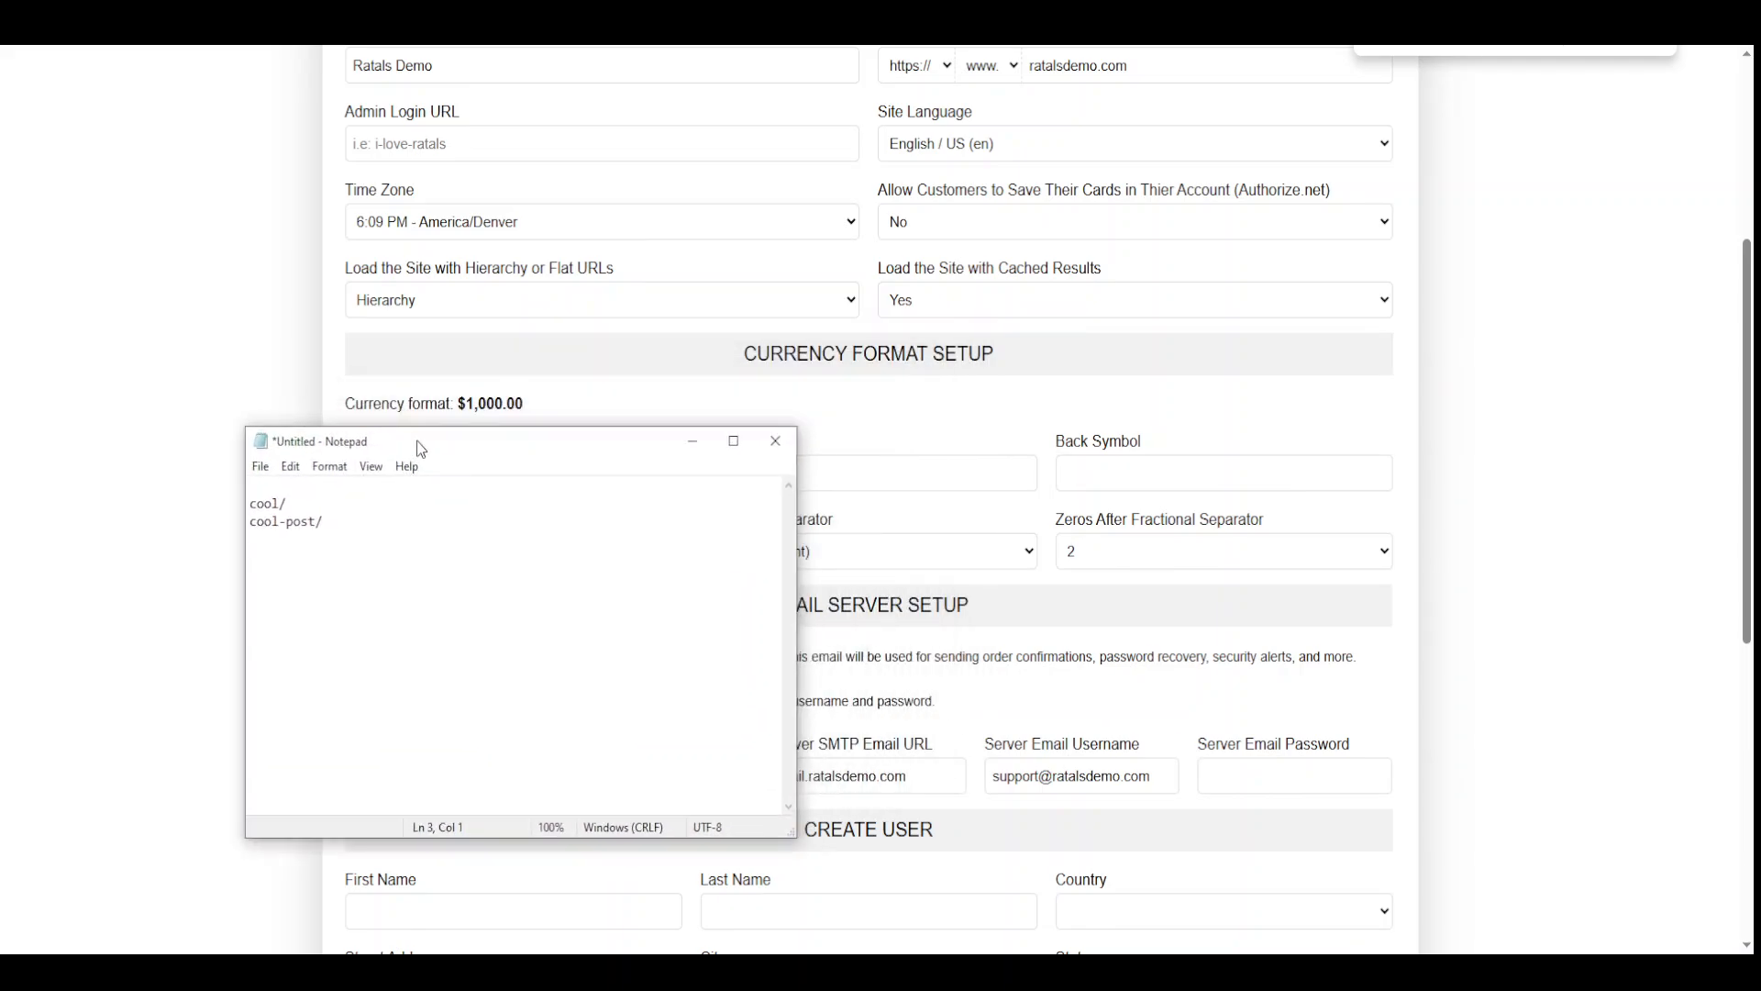
pyautogui.moveTo(324, 521); pyautogui.dragTo(240, 523)
pyautogui.hotkey('ctrl', 'c')
pyautogui.click(305, 503)
pyautogui.hotkey('ctrl', 'v')
pyautogui.press('Return')
pyautogui.moveTo(251, 503); pyautogui.dragTo(387, 504)
pyautogui.click(309, 538)
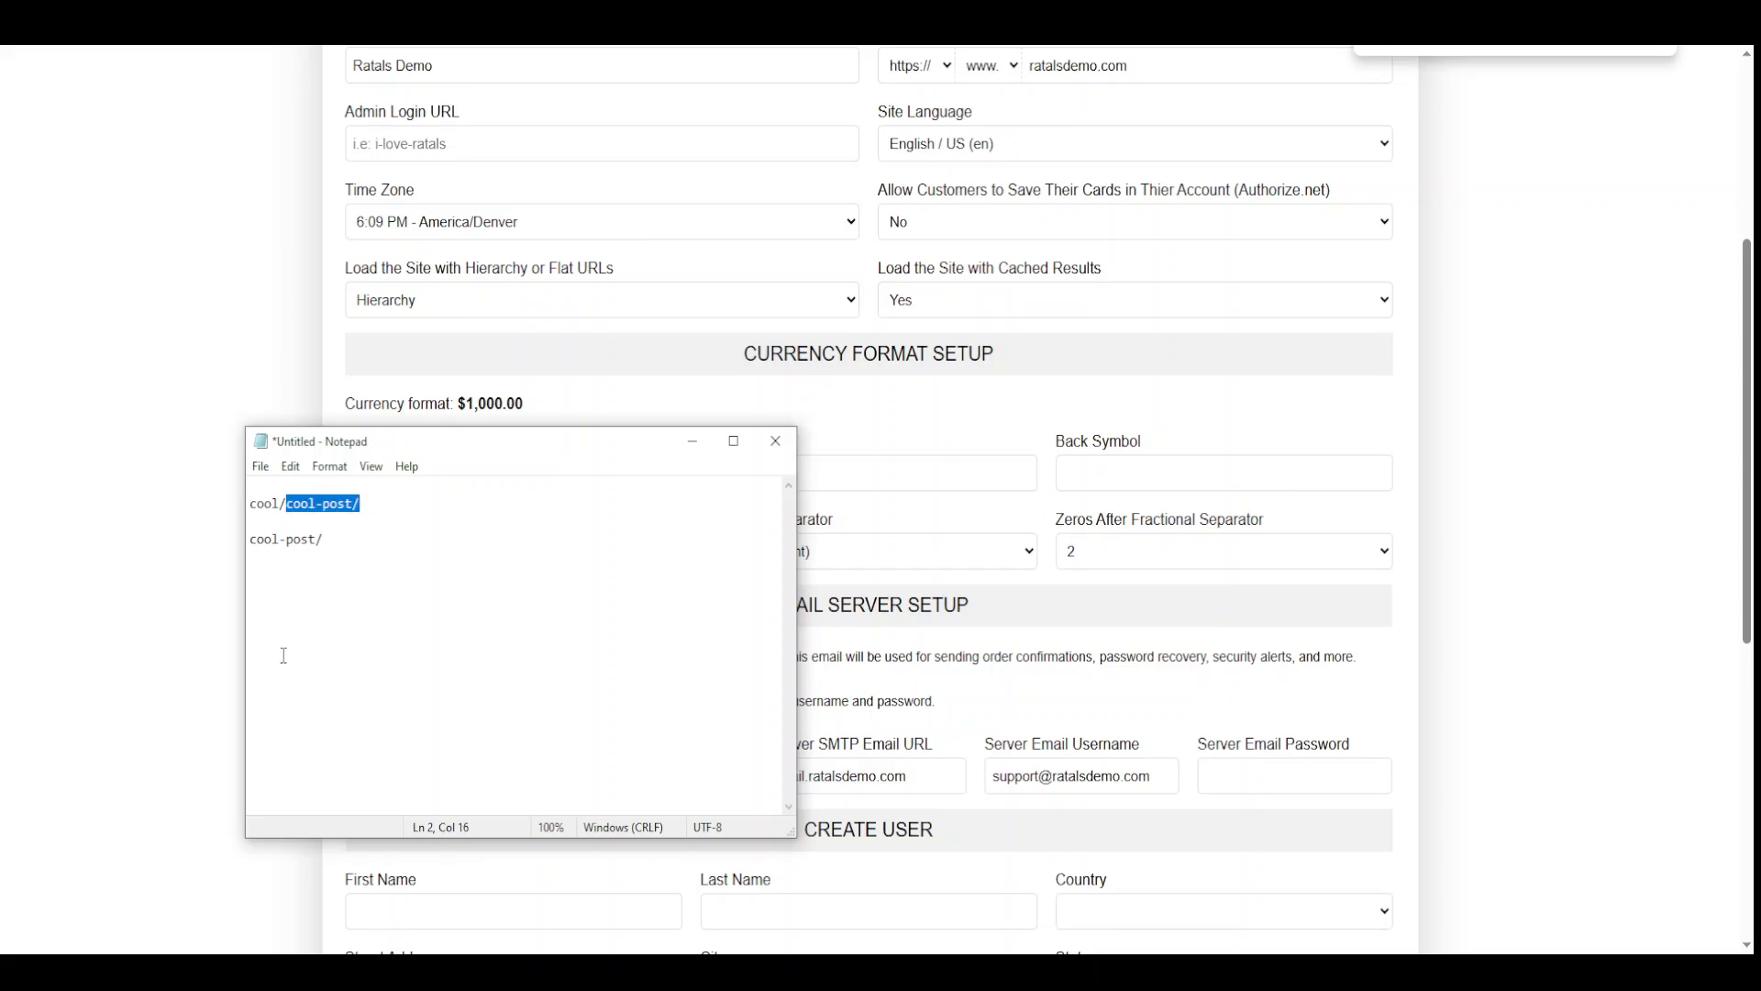
pyautogui.click(326, 539)
pyautogui.moveTo(287, 503); pyautogui.dragTo(246, 505)
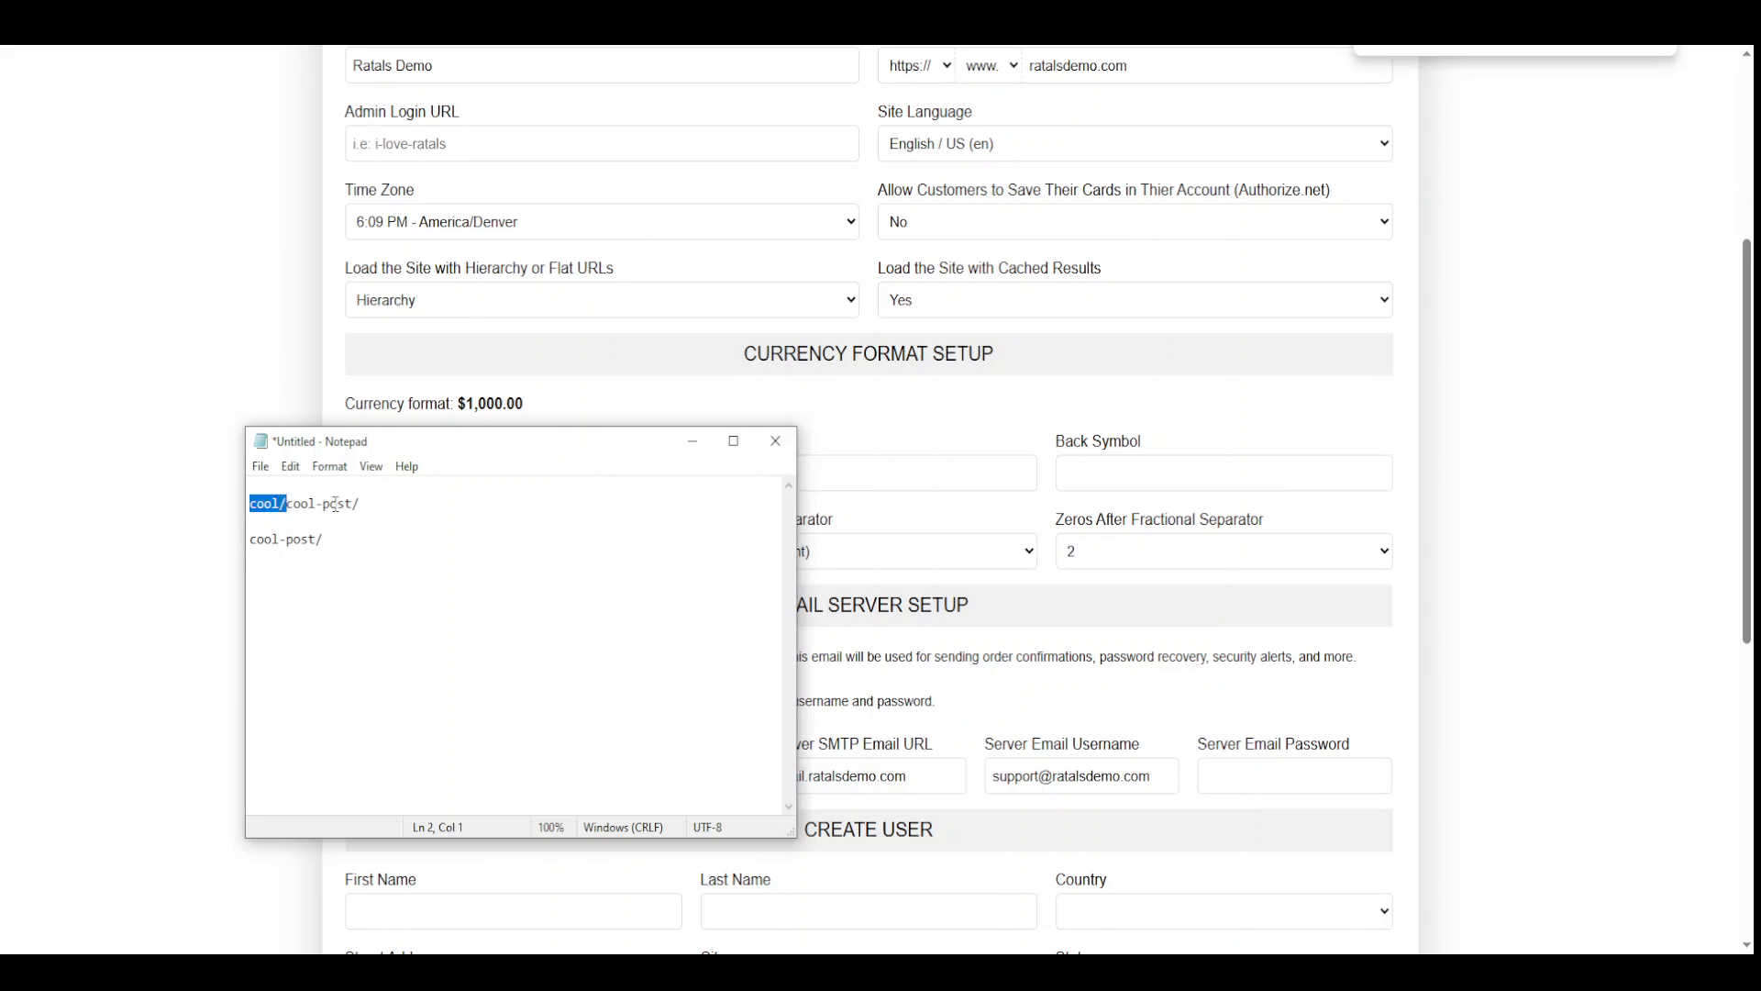
pyautogui.moveTo(351, 538); pyautogui.dragTo(274, 591)
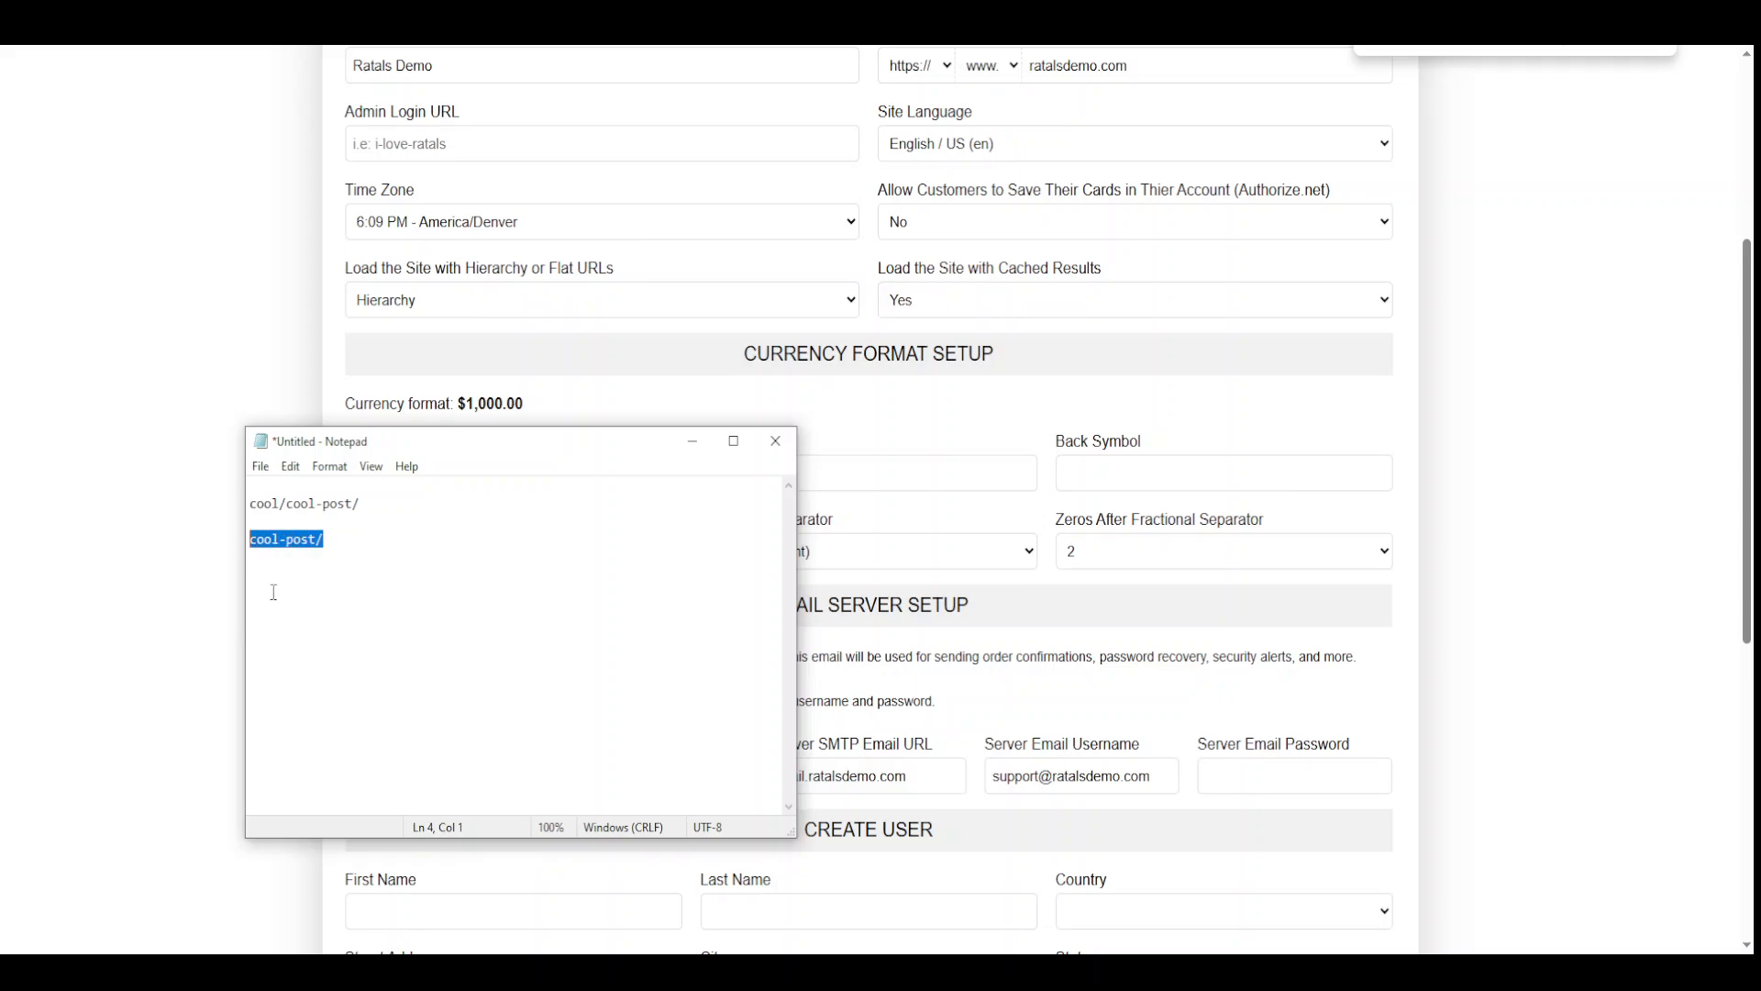
pyautogui.click(423, 300)
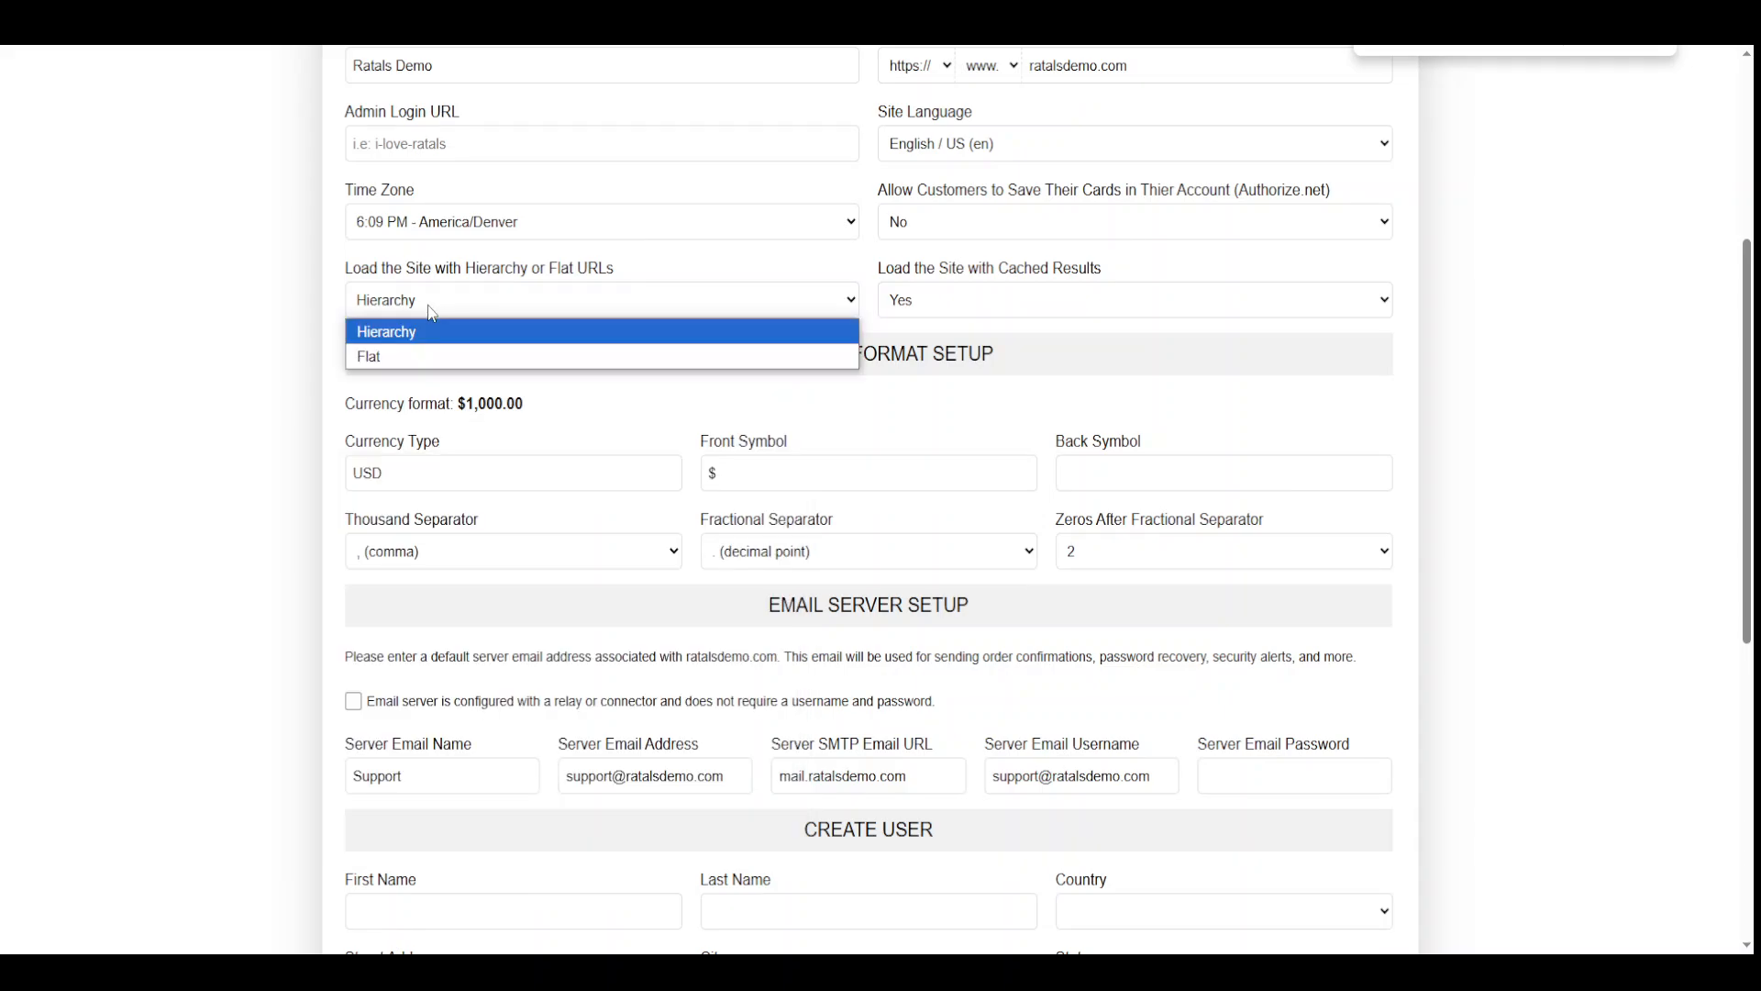
# Try Flat URLs, then set the site's URL loading back to Hierarchy
pyautogui.click(426, 357)
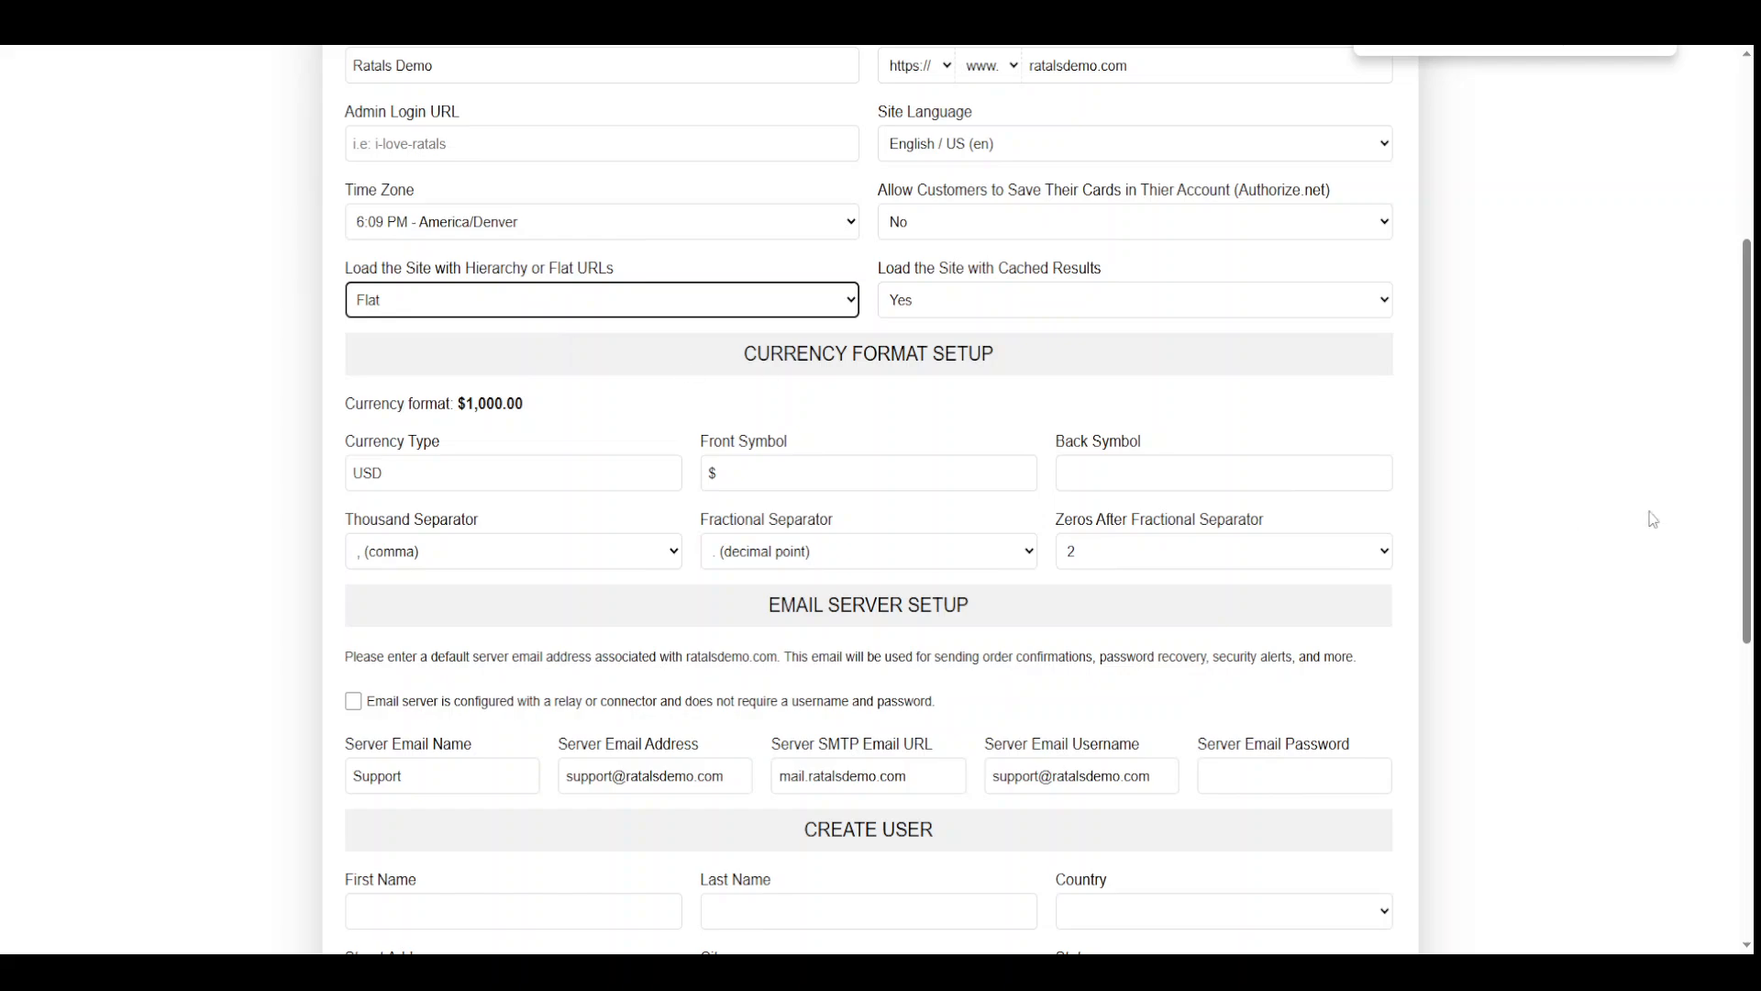
pyautogui.click(1580, 481)
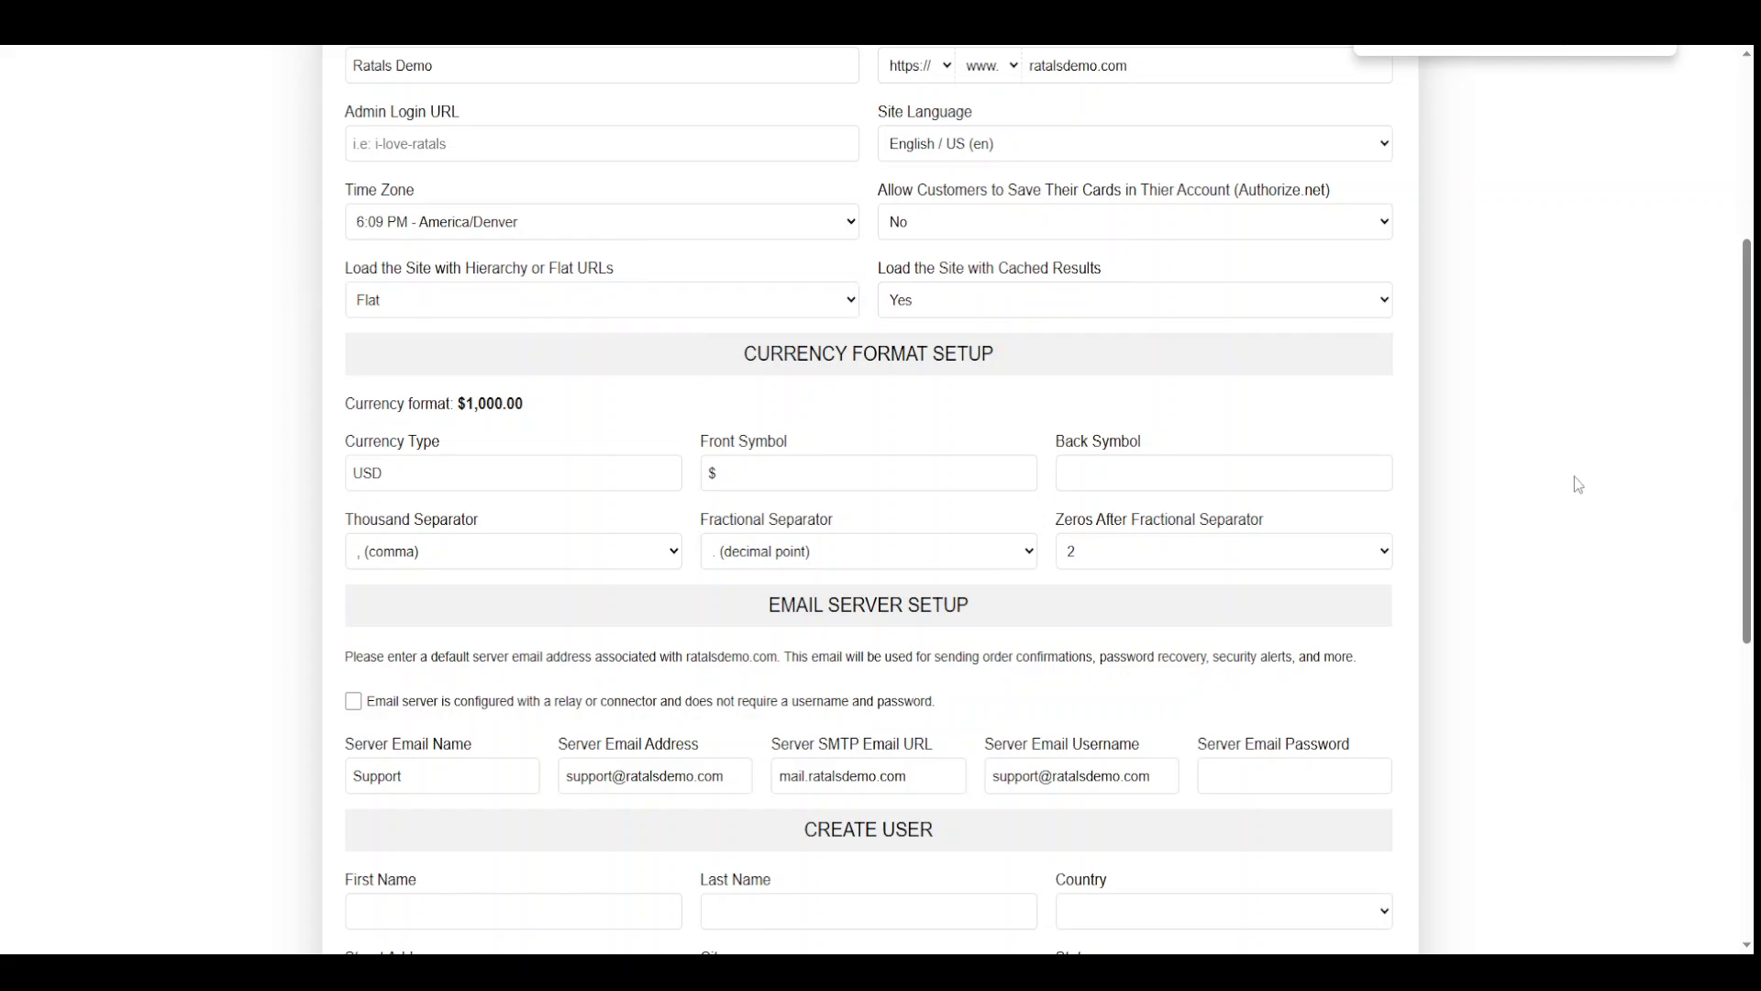
pyautogui.click(492, 312)
pyautogui.click(449, 332)
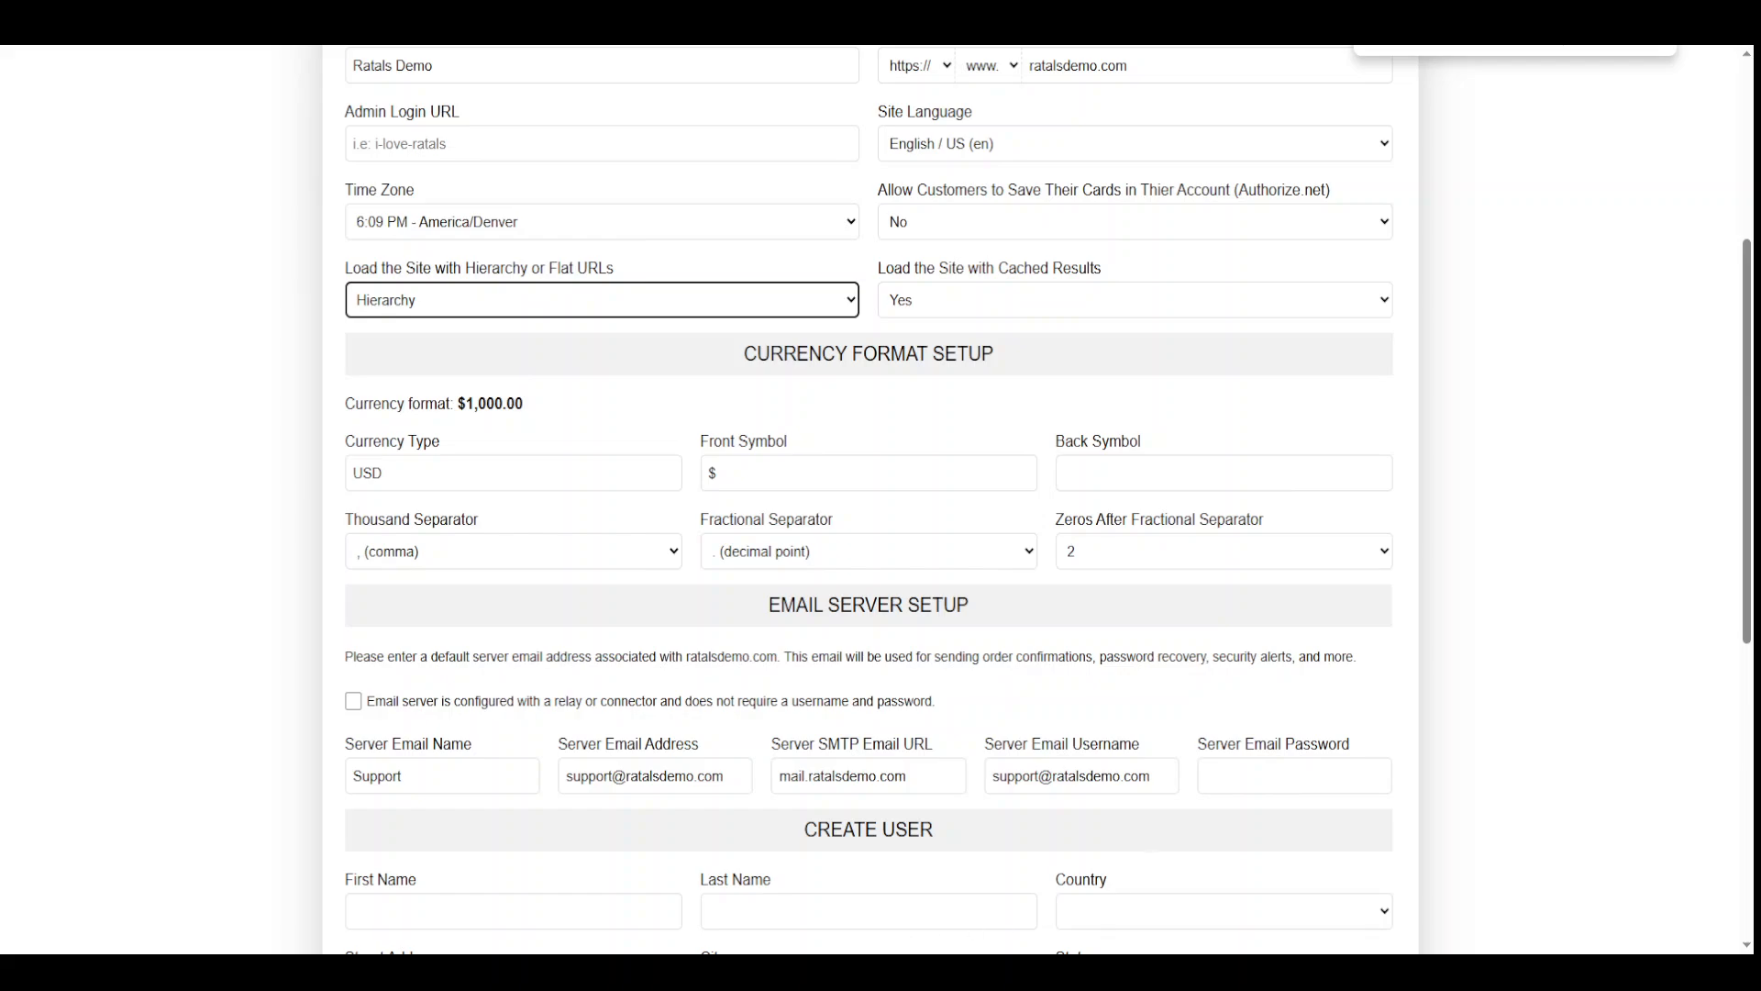
# Glance at the Notepad path notes, then bring the installer form back in front
pyautogui.click(867, 972)
pyautogui.moveTo(300, 503); pyautogui.dragTo(362, 504)
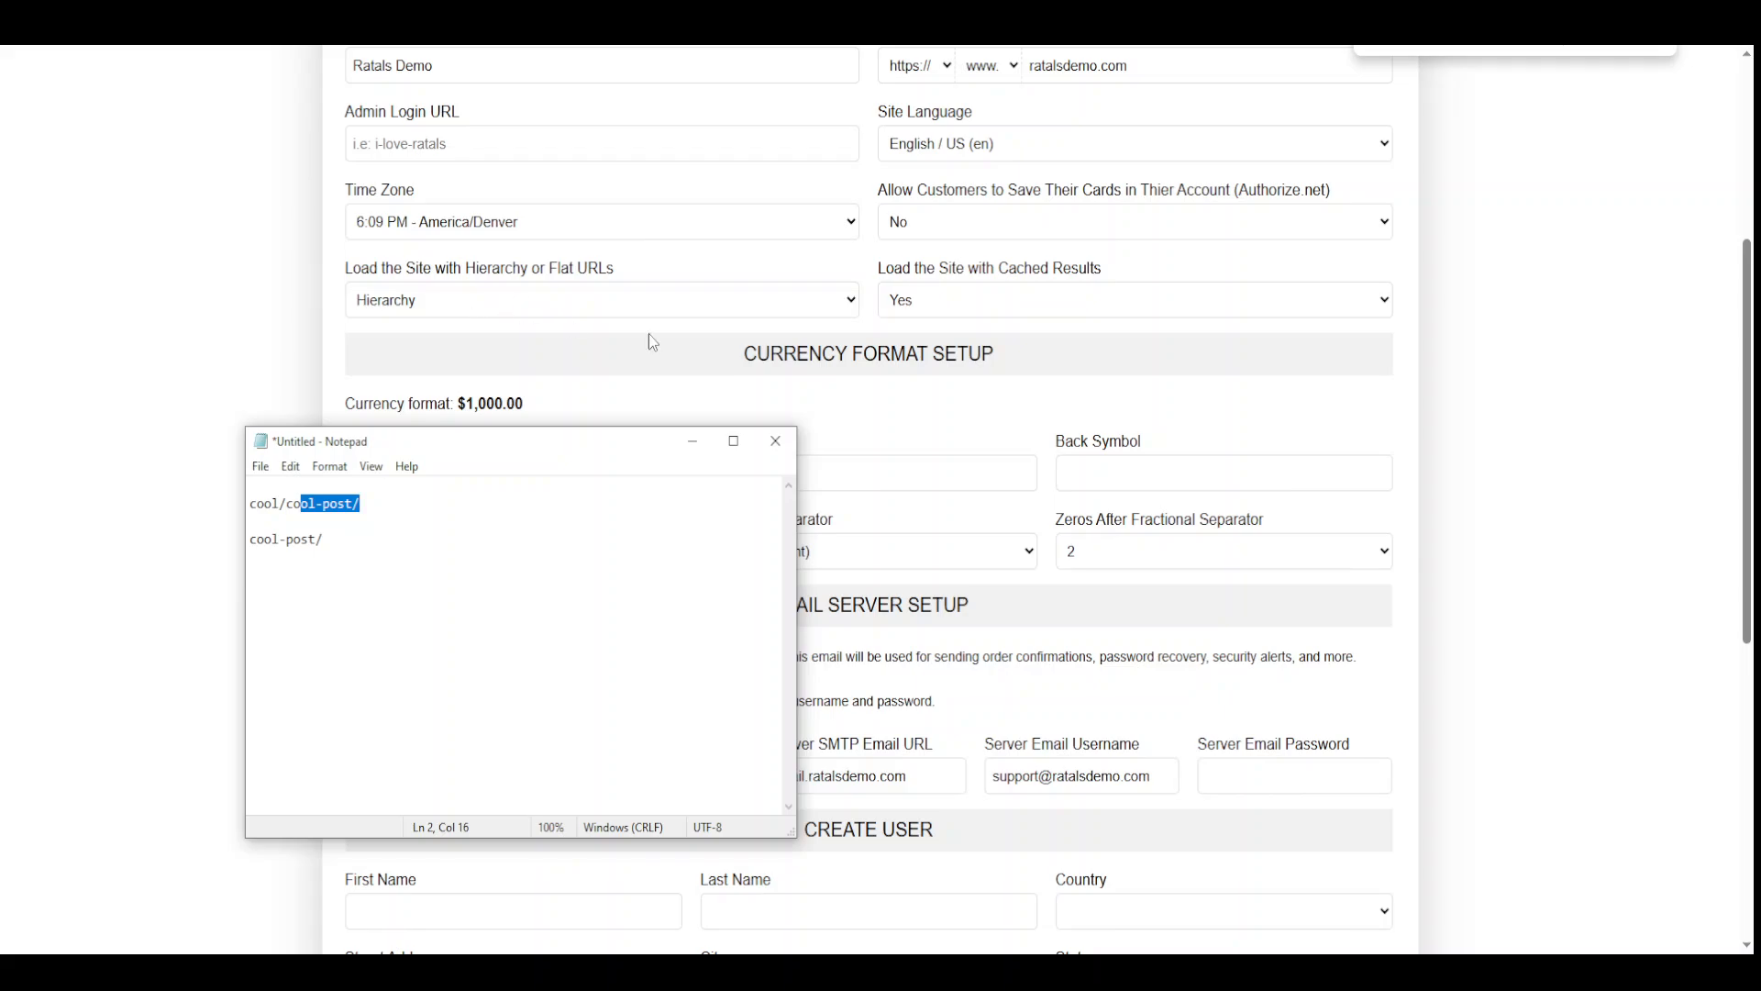
pyautogui.click(1484, 454)
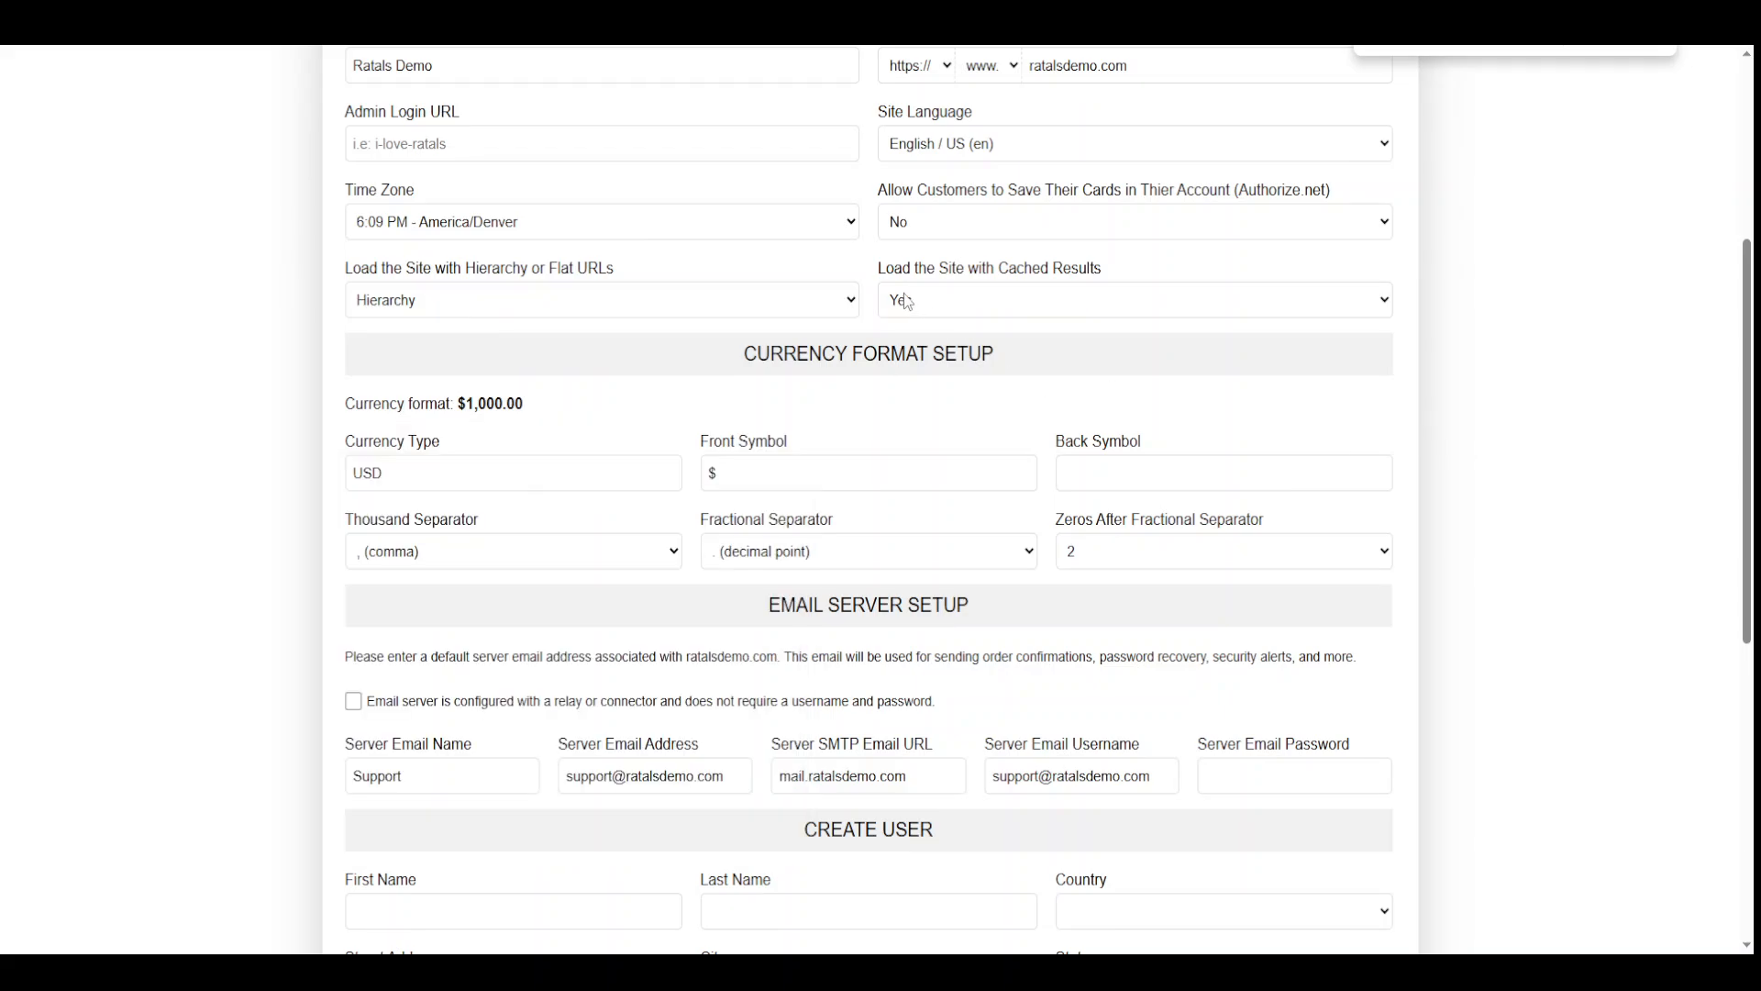
# Set Load the Site with Cached Results to No after toggling it between Yes and No
pyautogui.click(929, 296)
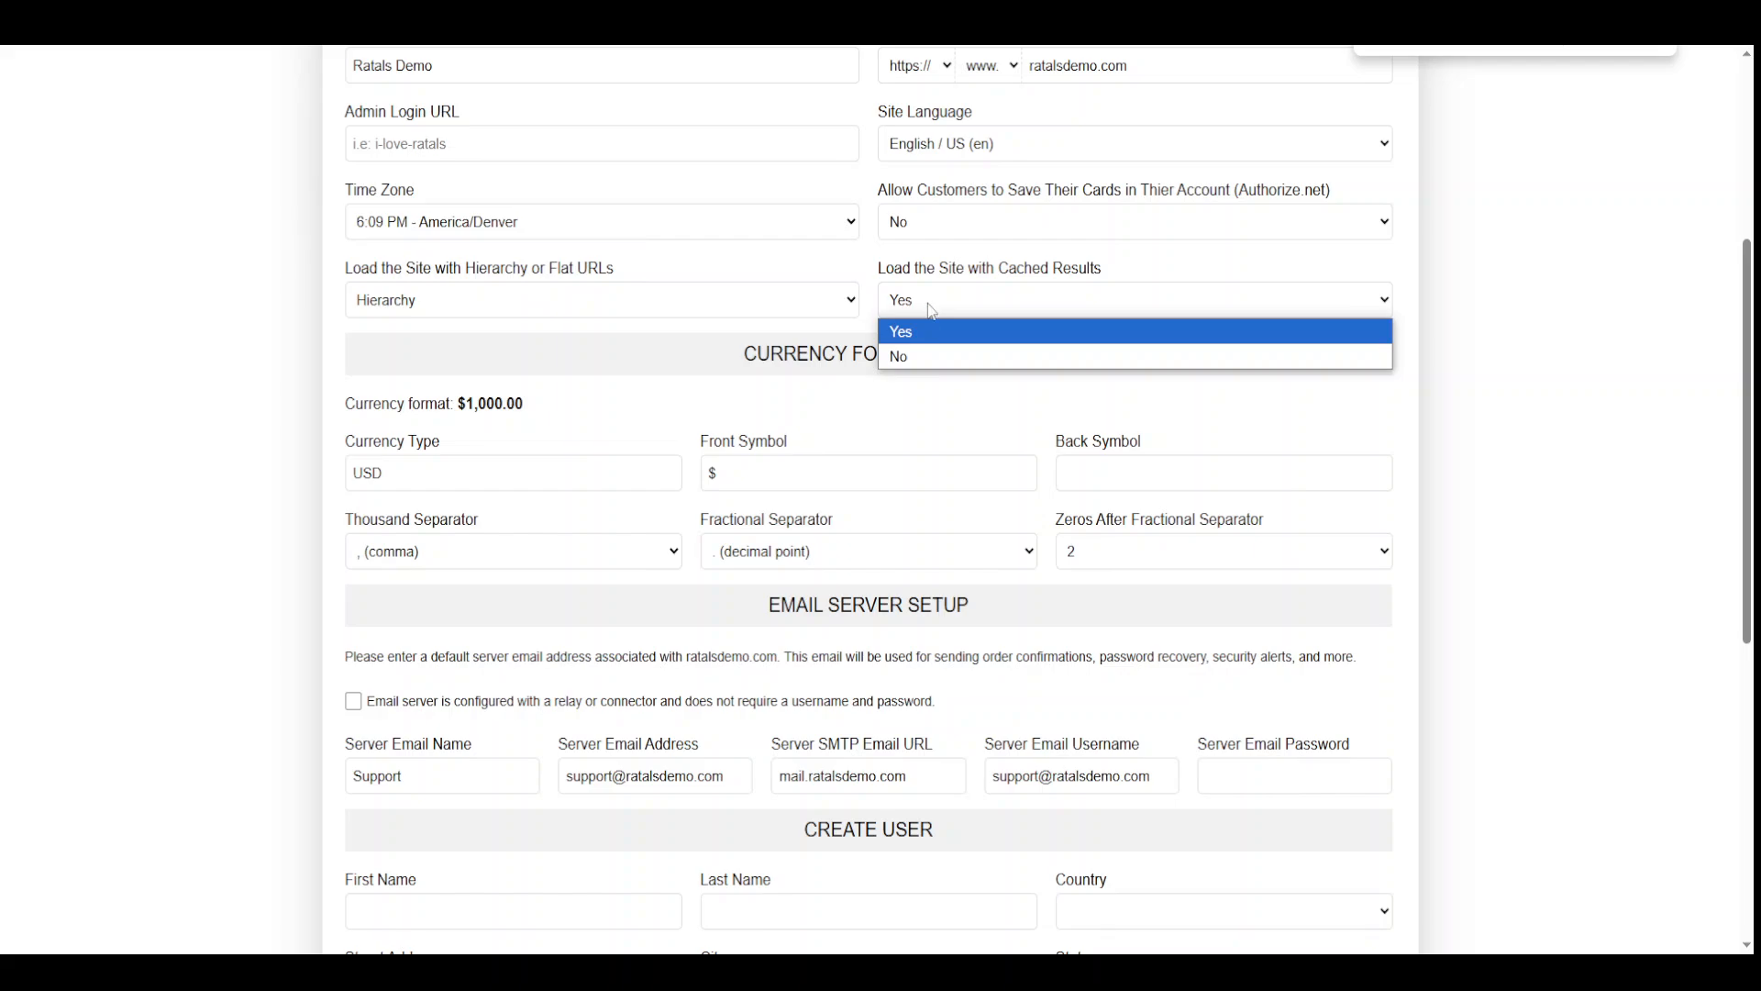
pyautogui.click(926, 350)
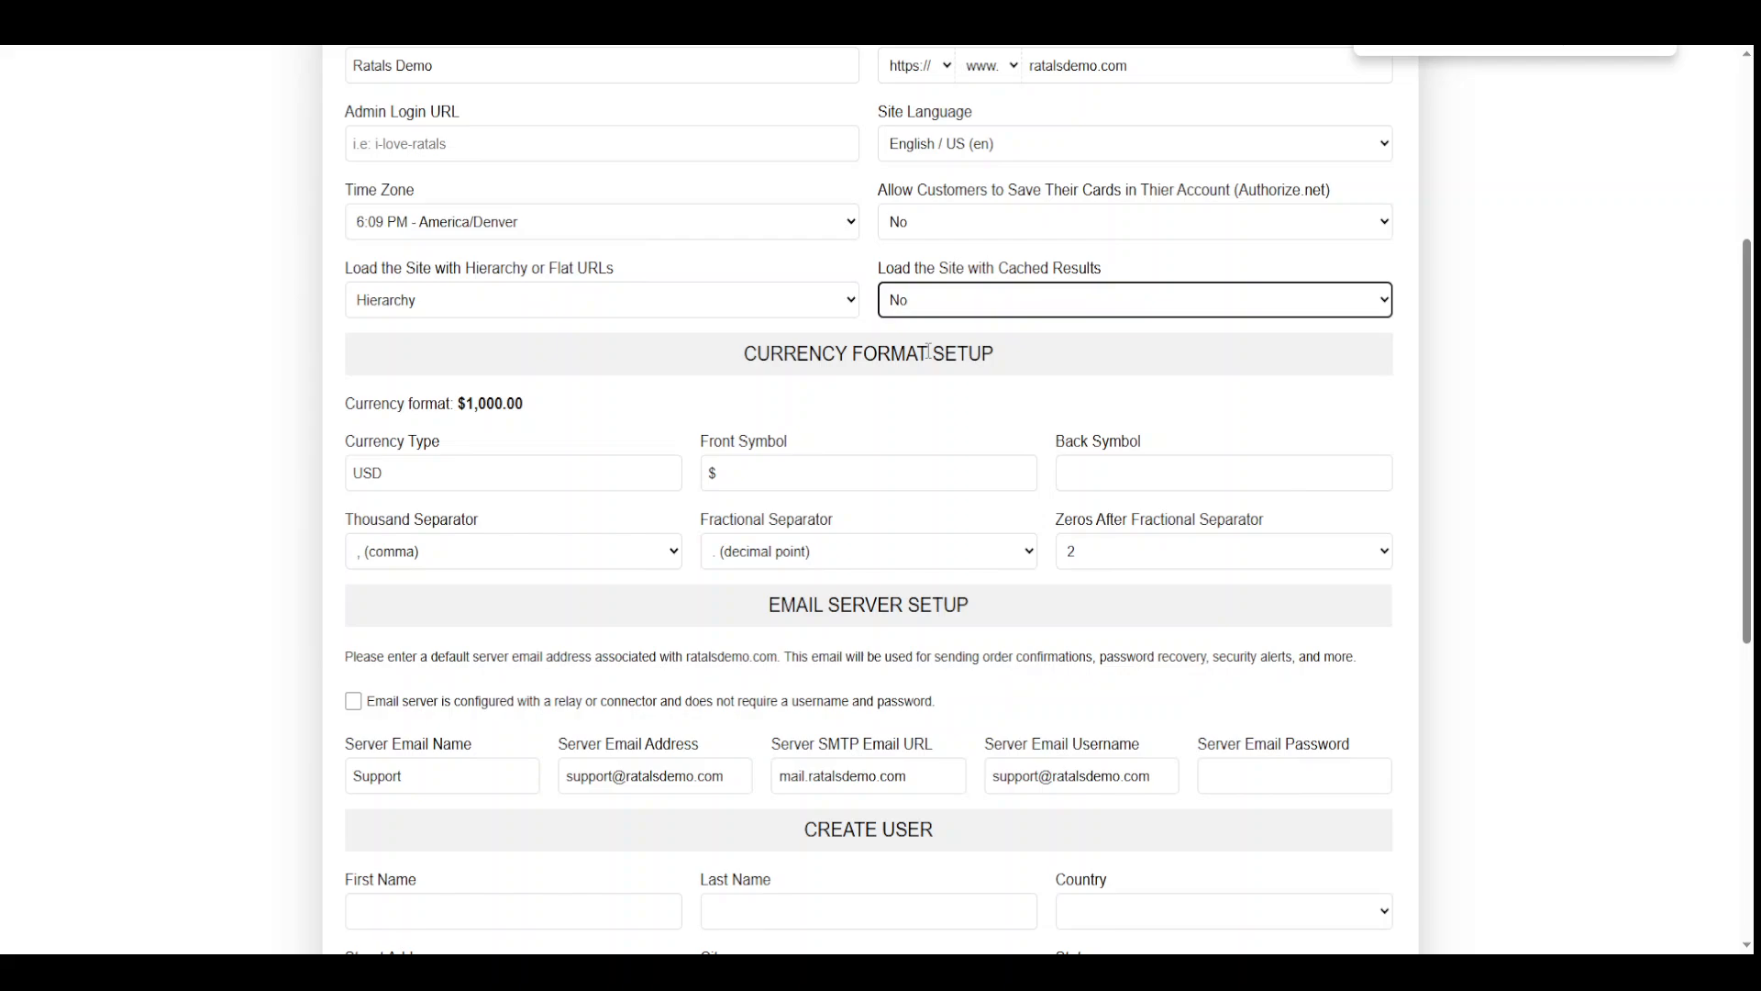
pyautogui.click(1477, 407)
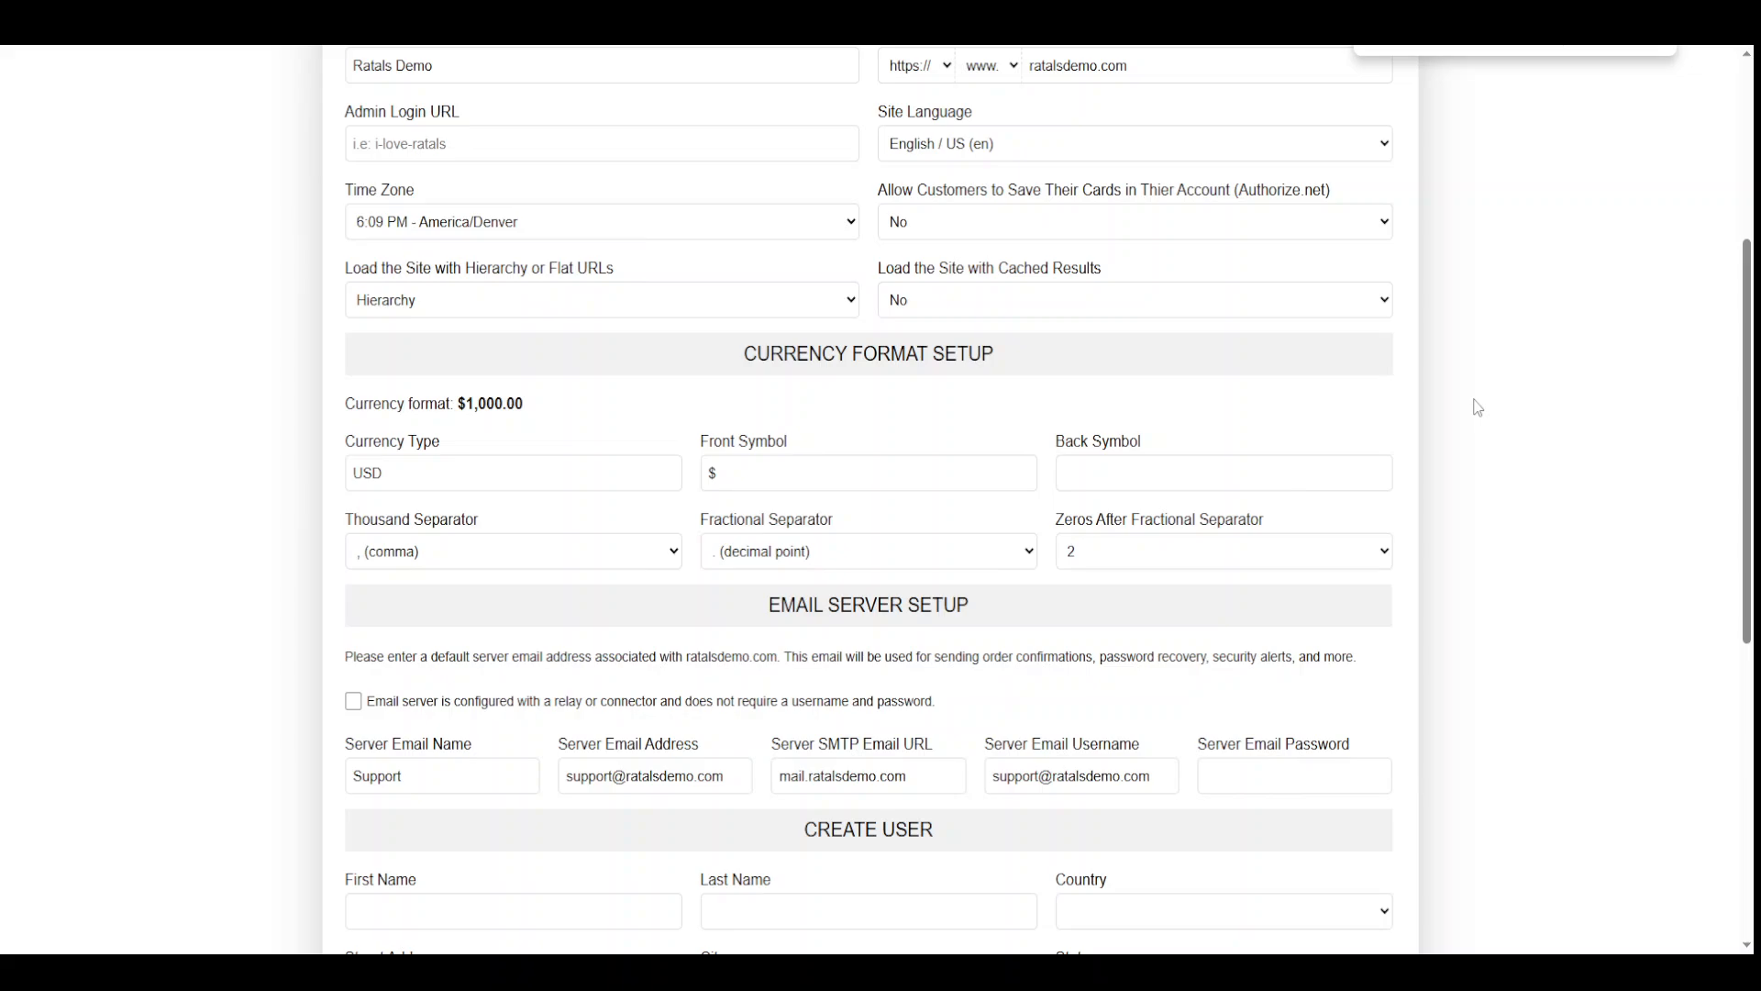
pyautogui.click(978, 300)
pyautogui.click(970, 332)
pyautogui.click(980, 312)
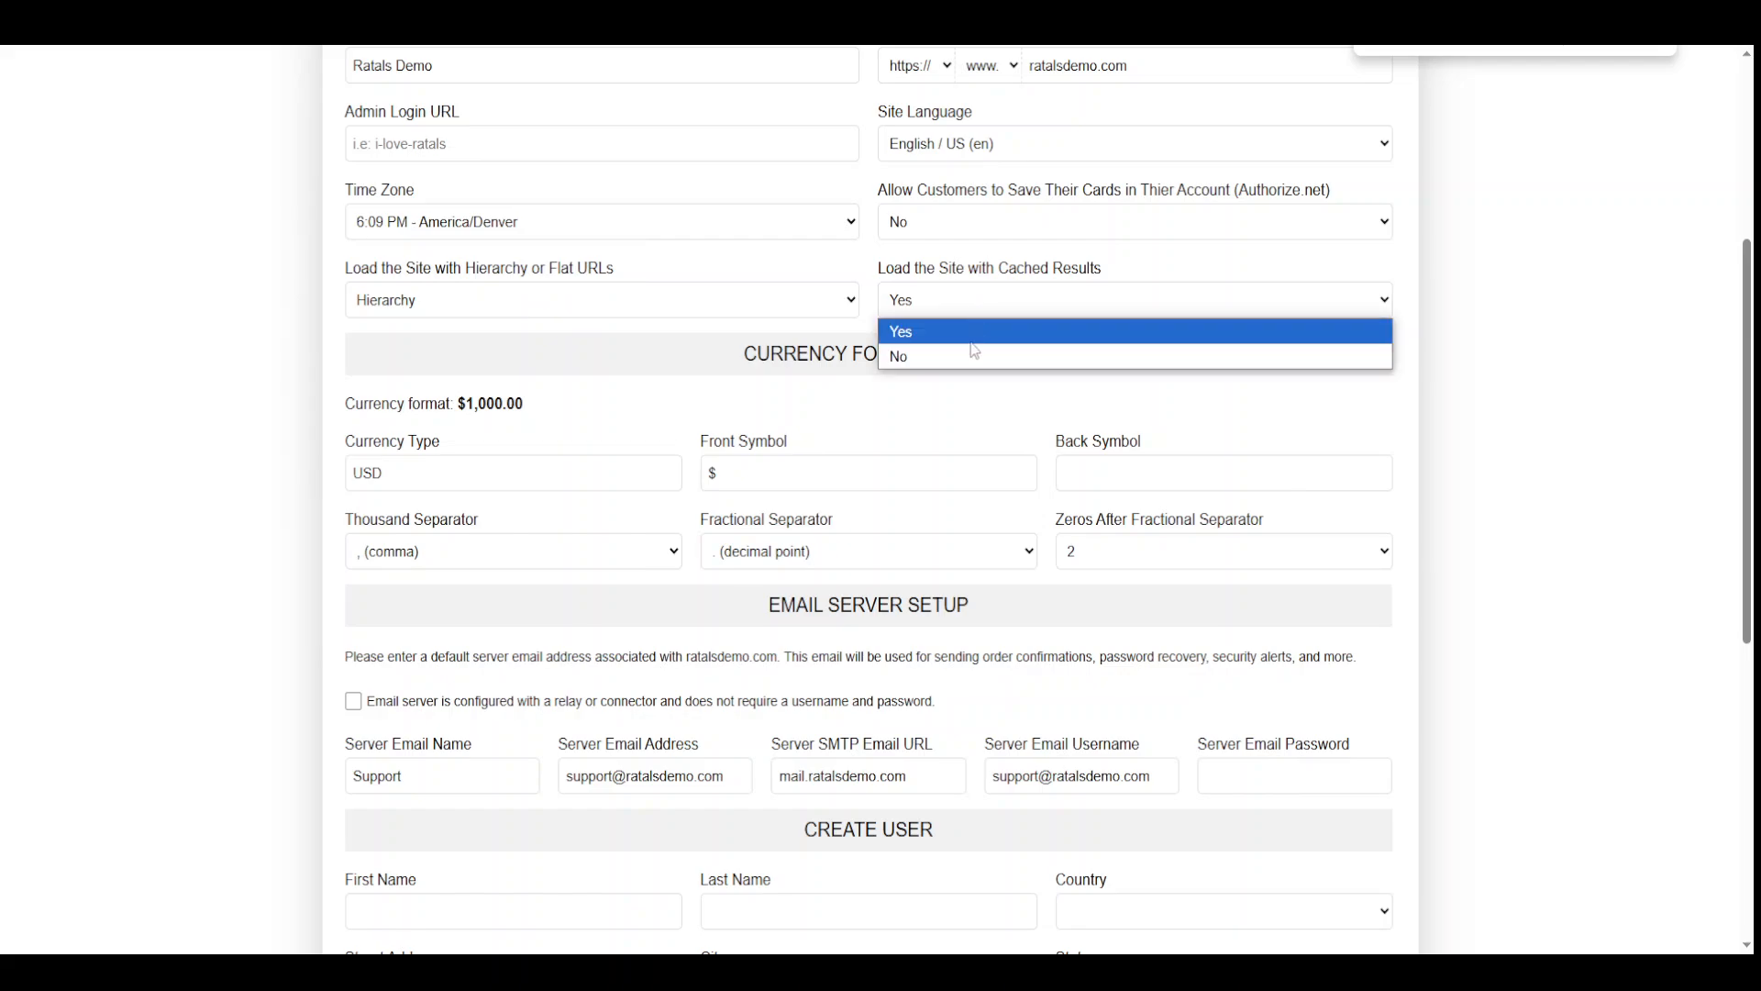
pyautogui.click(974, 353)
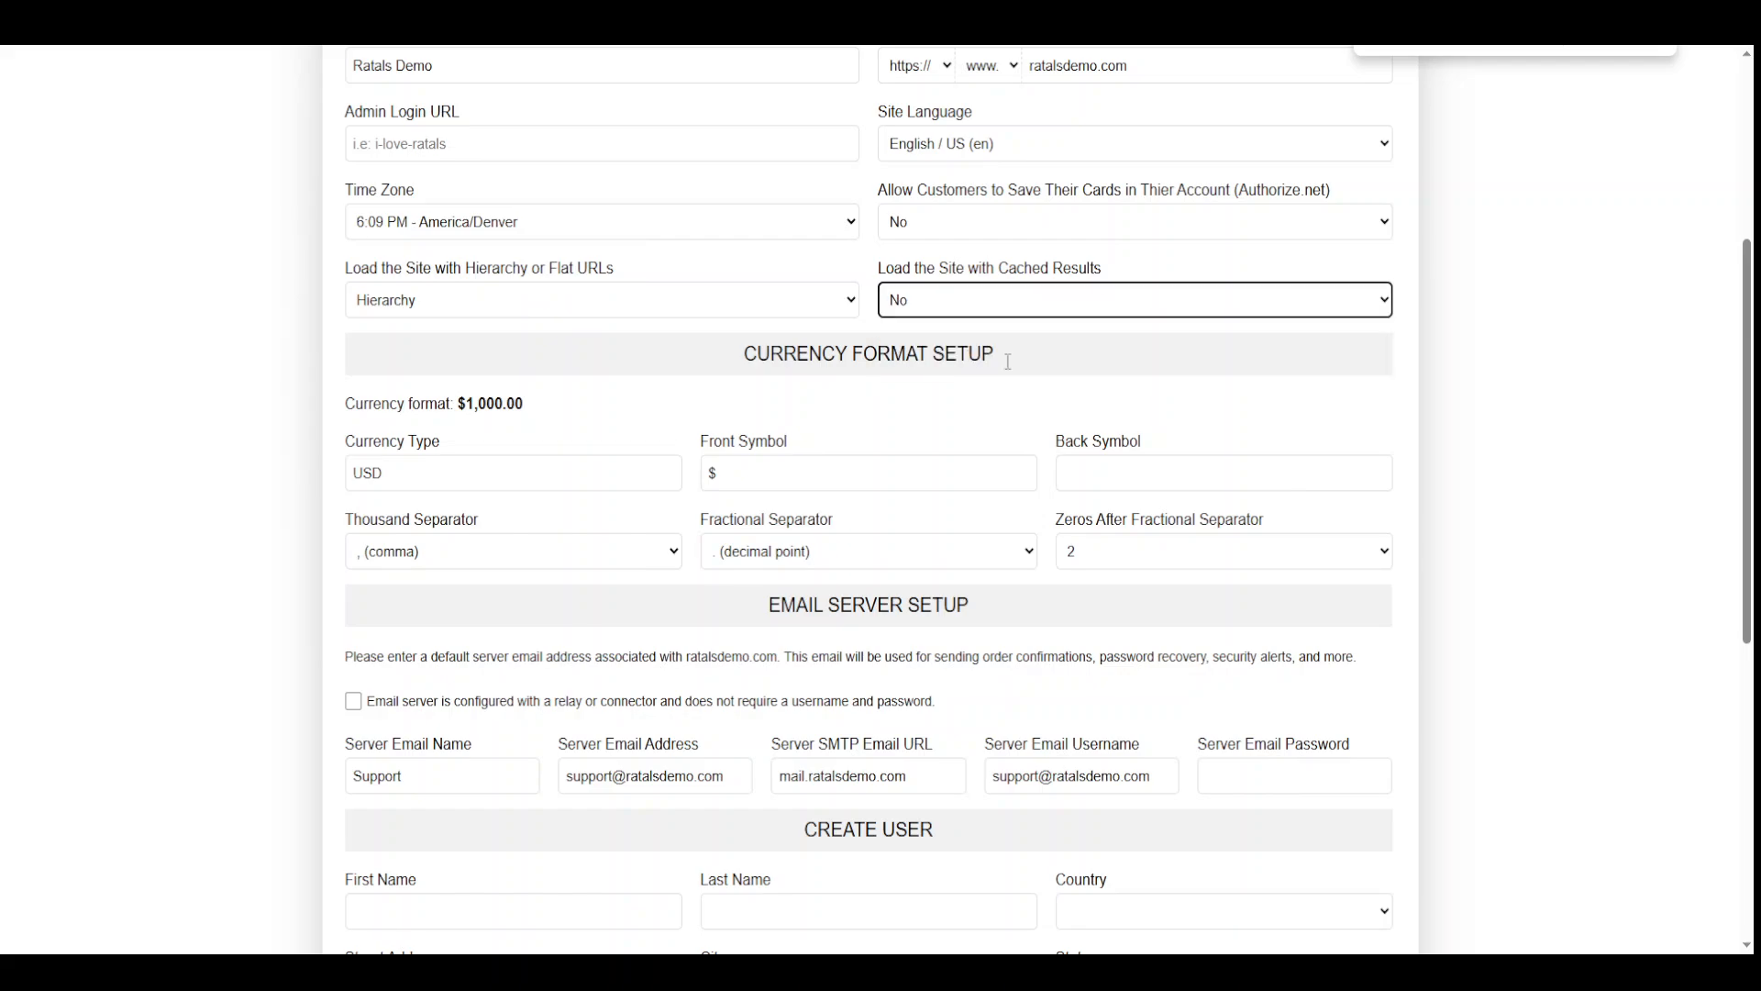
pyautogui.click(1496, 440)
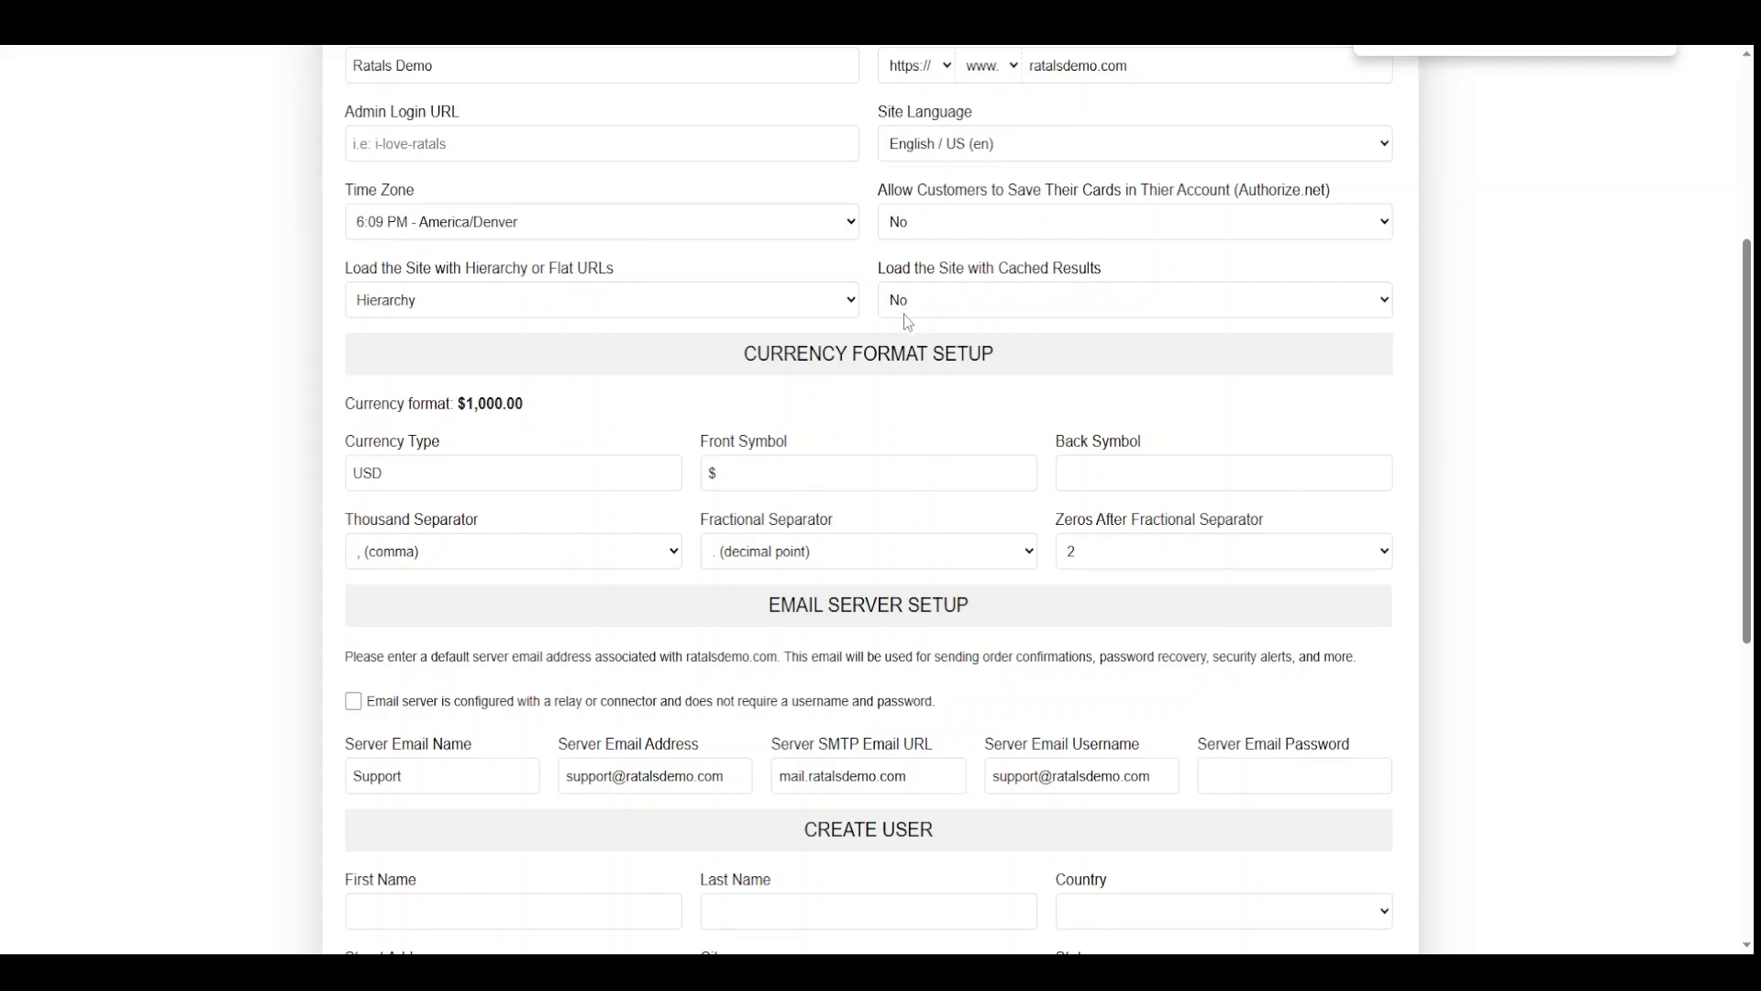
# Delete the $ front symbol and leave the back symbol empty, giving a 1,000.00 preview
pyautogui.scroll(-1, 659, 651)
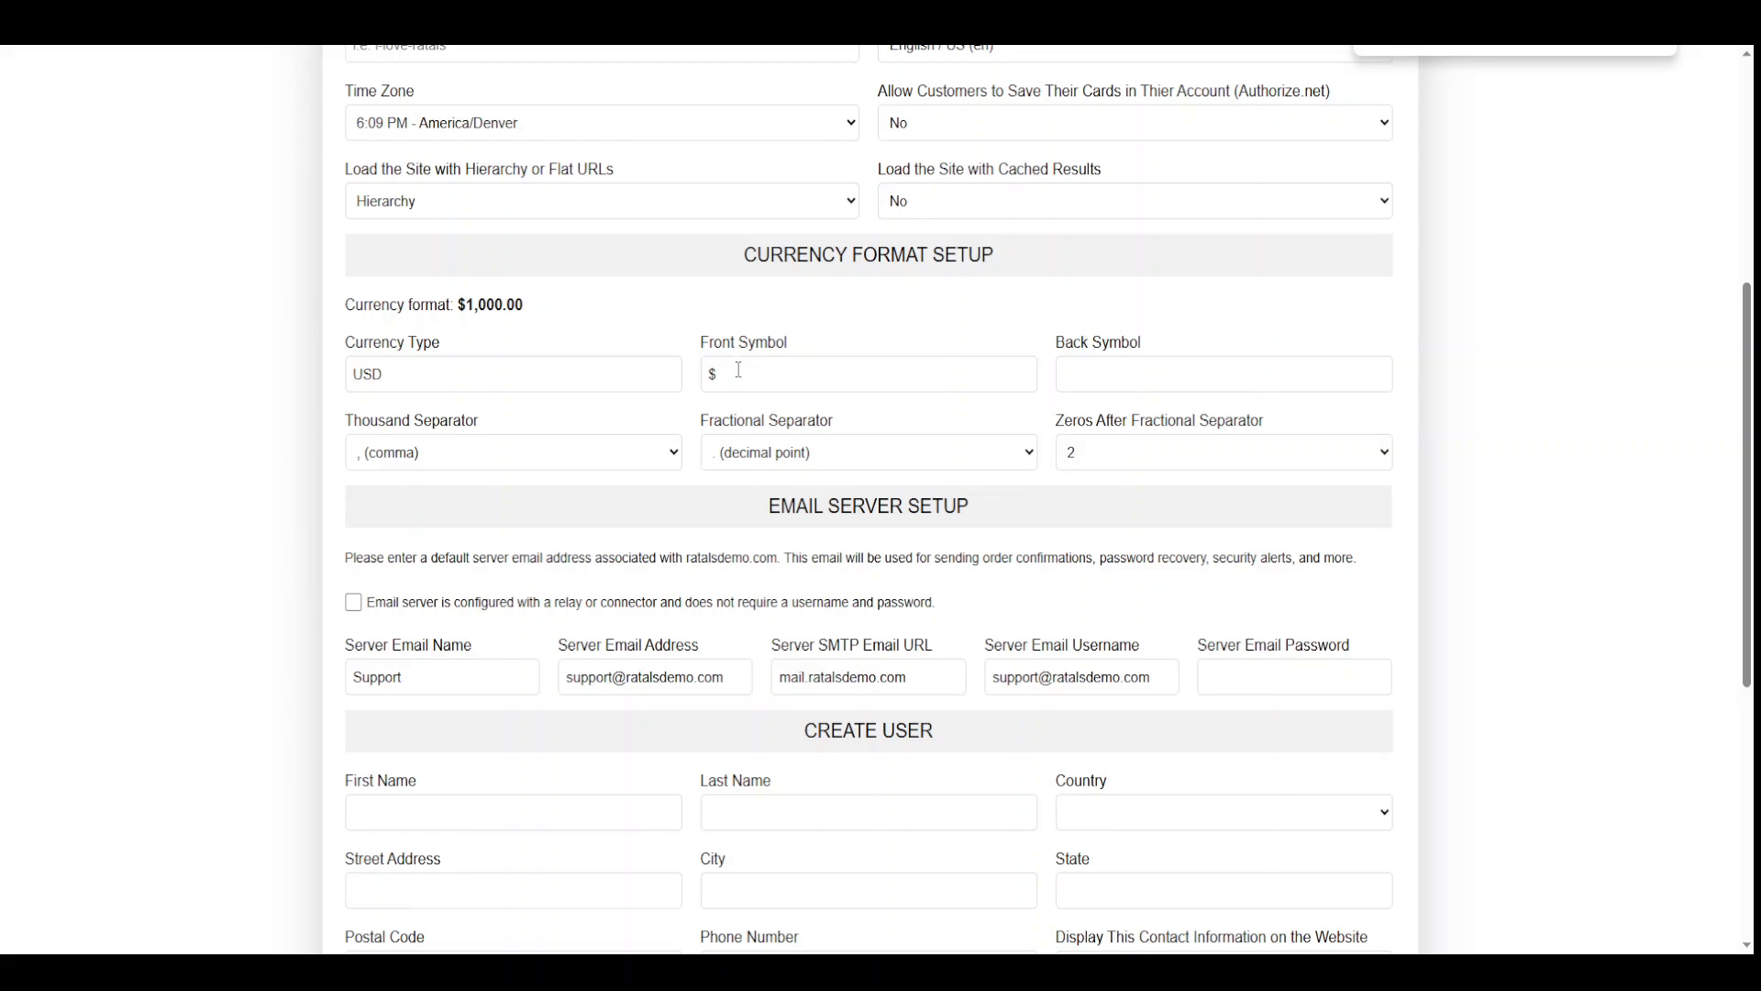
pyautogui.doubleClick(378, 373)
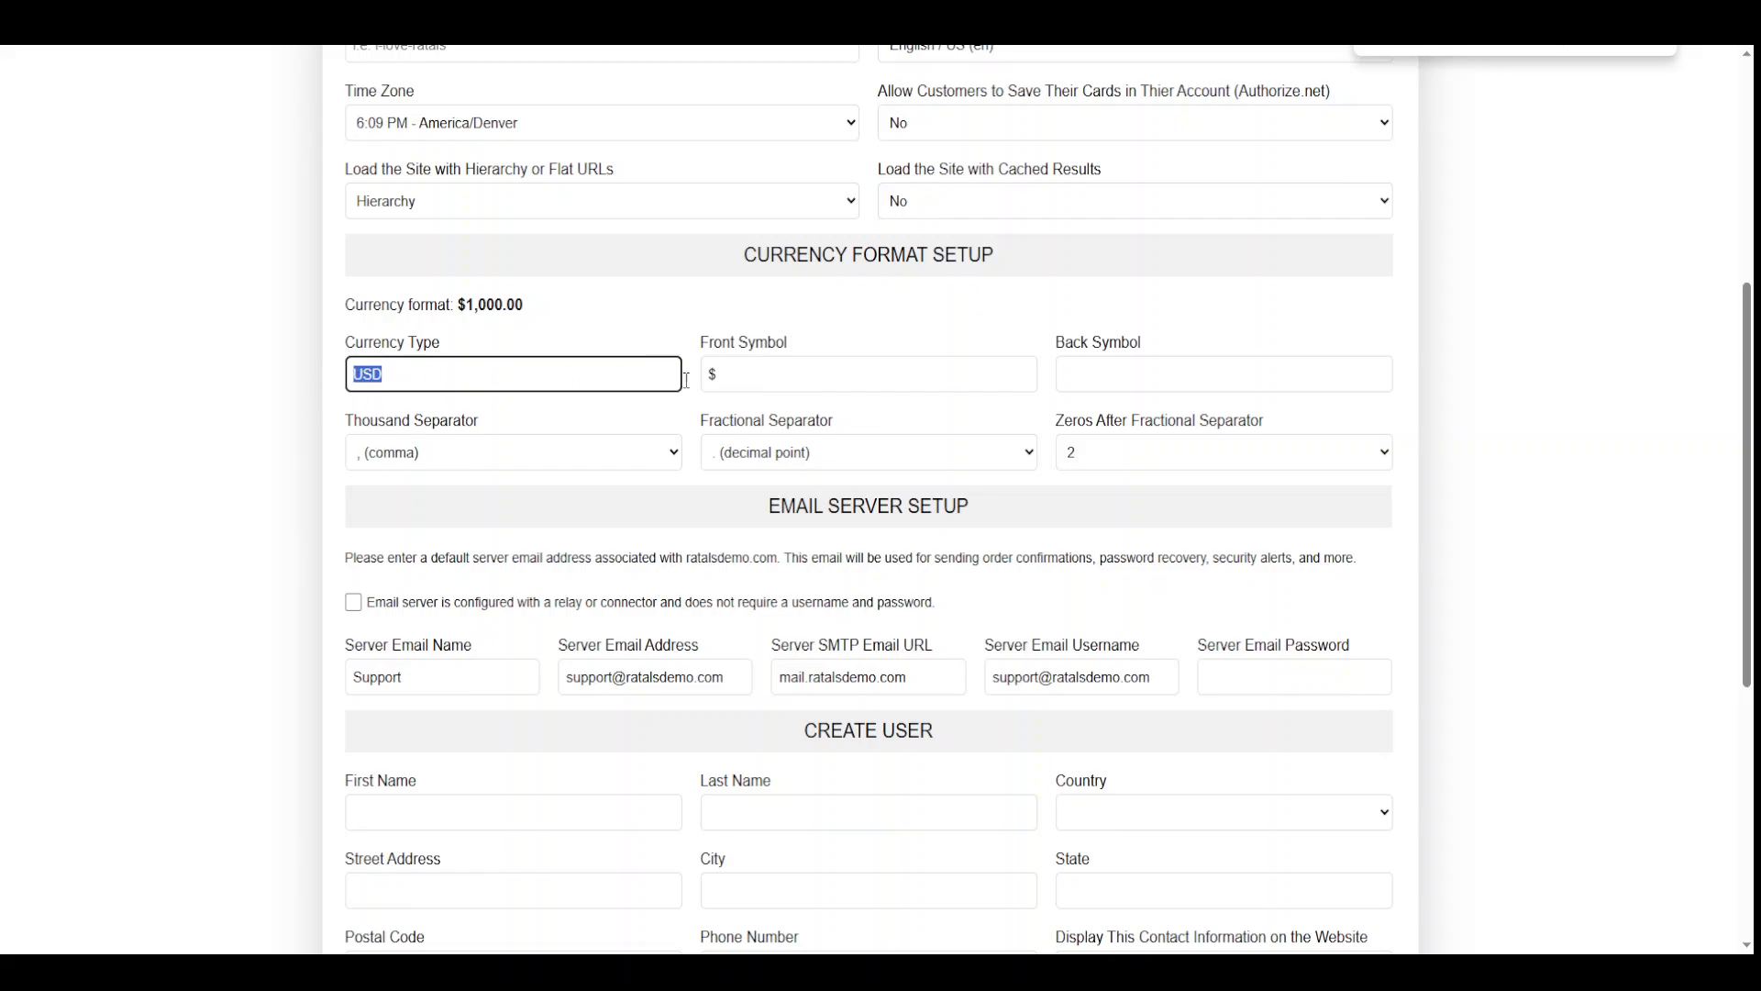
pyautogui.press('Tab')
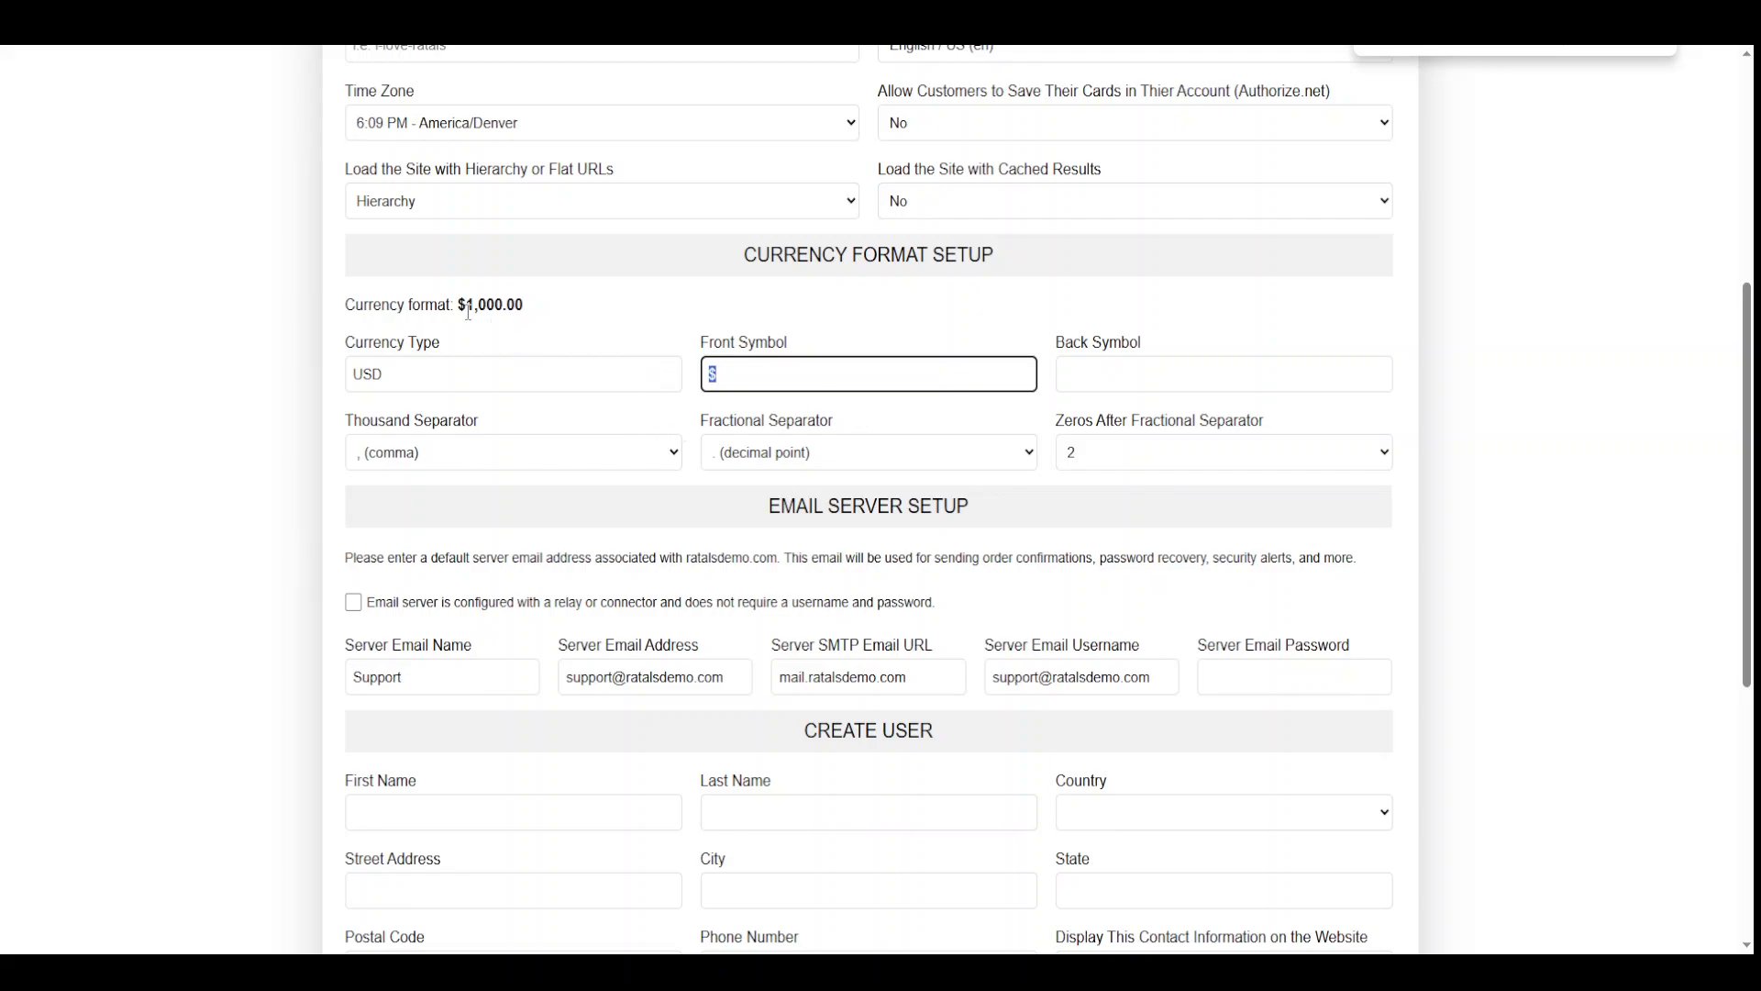
pyautogui.press('BackSpace')
pyautogui.click(1085, 384)
pyautogui.write('$')
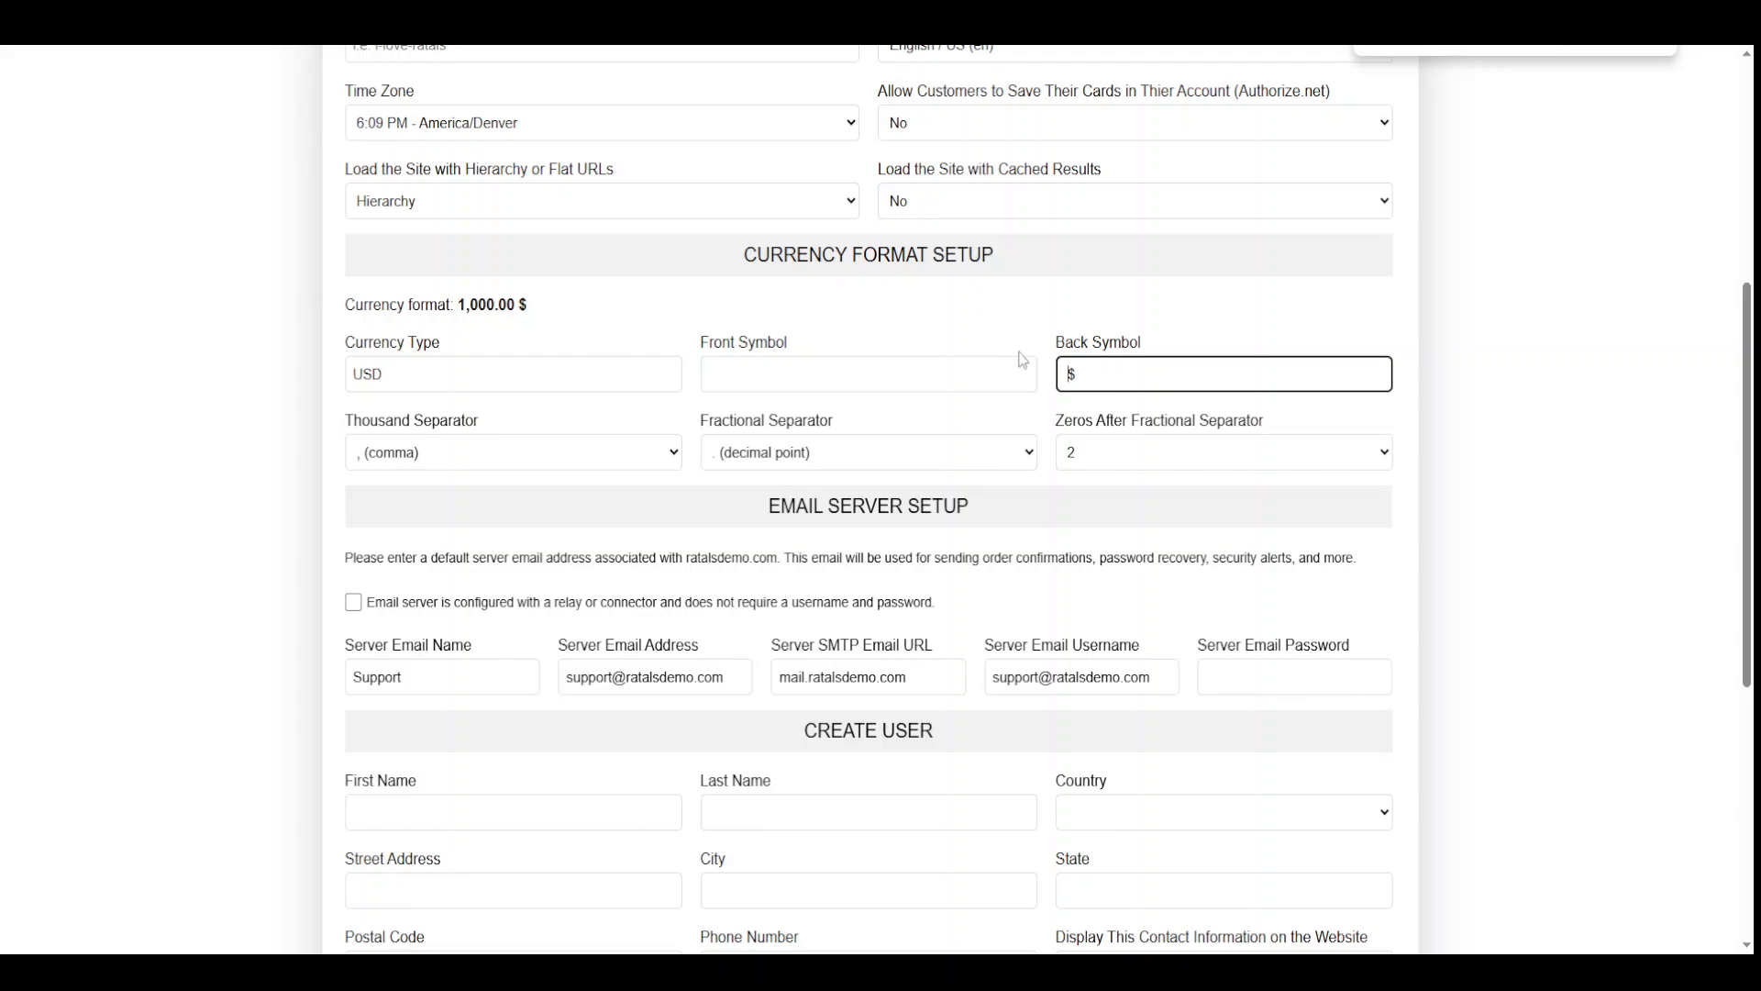
pyautogui.doubleClick(1092, 366)
pyautogui.press('BackSpace')
pyautogui.click(439, 454)
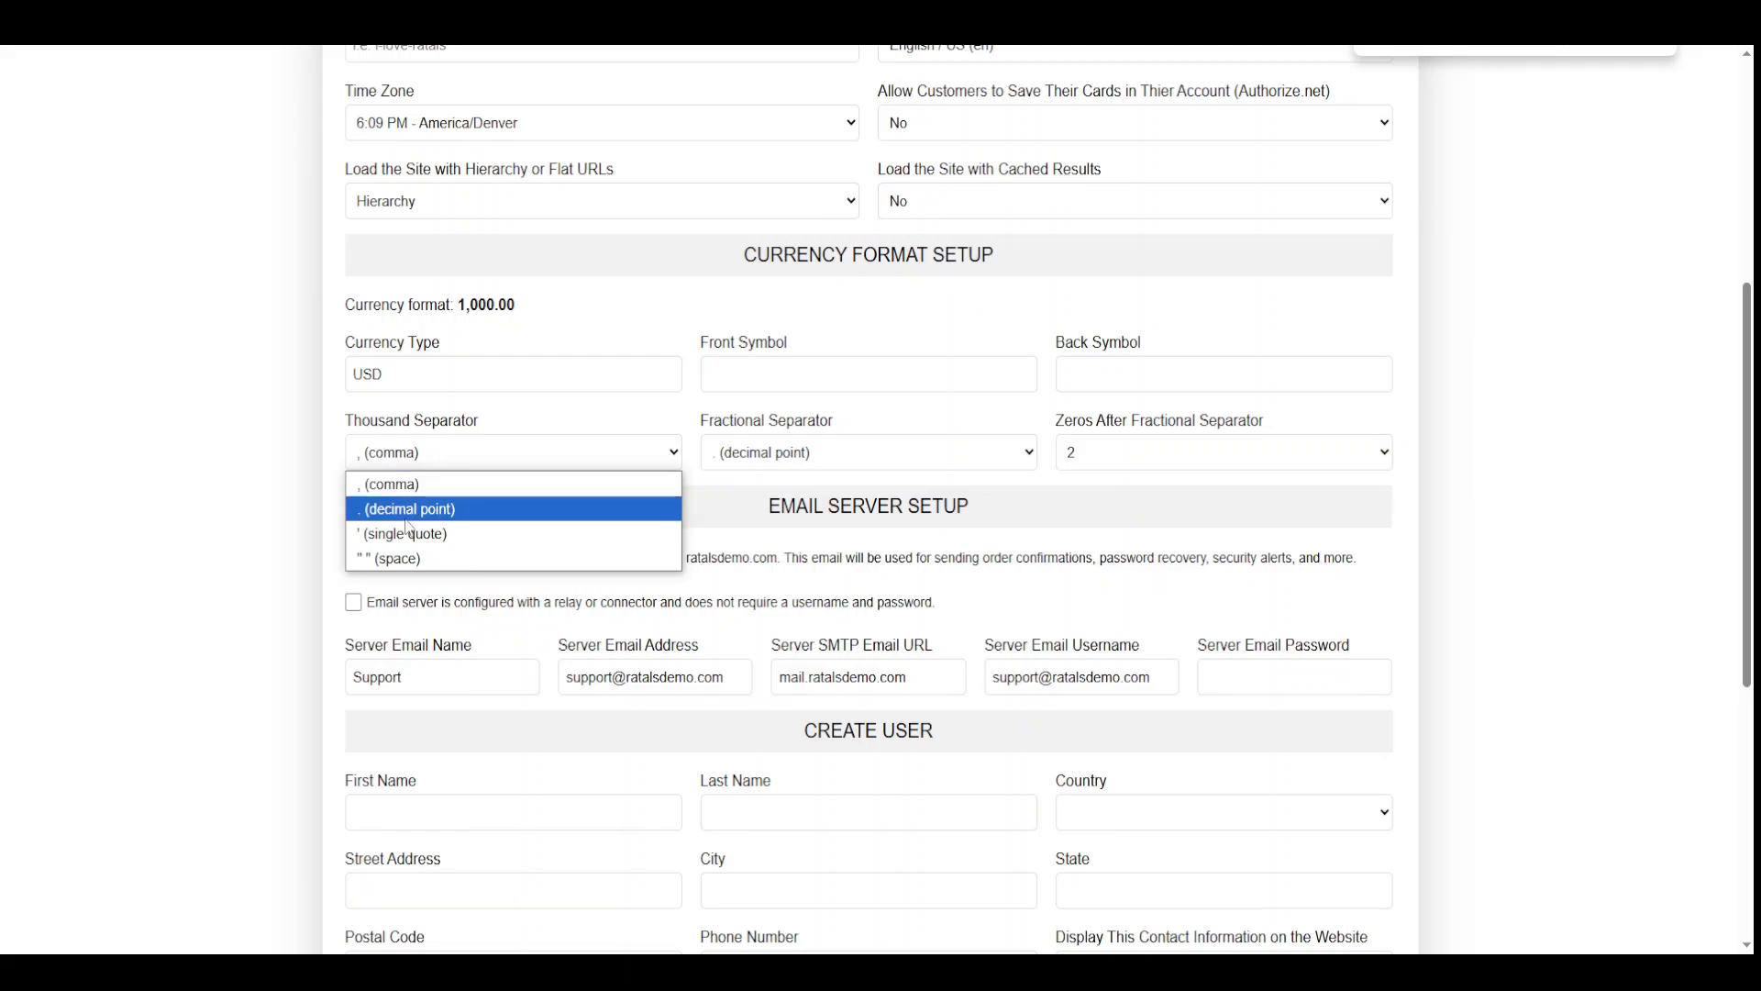
# Try single-quote and decimal-point thousand separators and a comma fractional separator in the preview
pyautogui.click(409, 535)
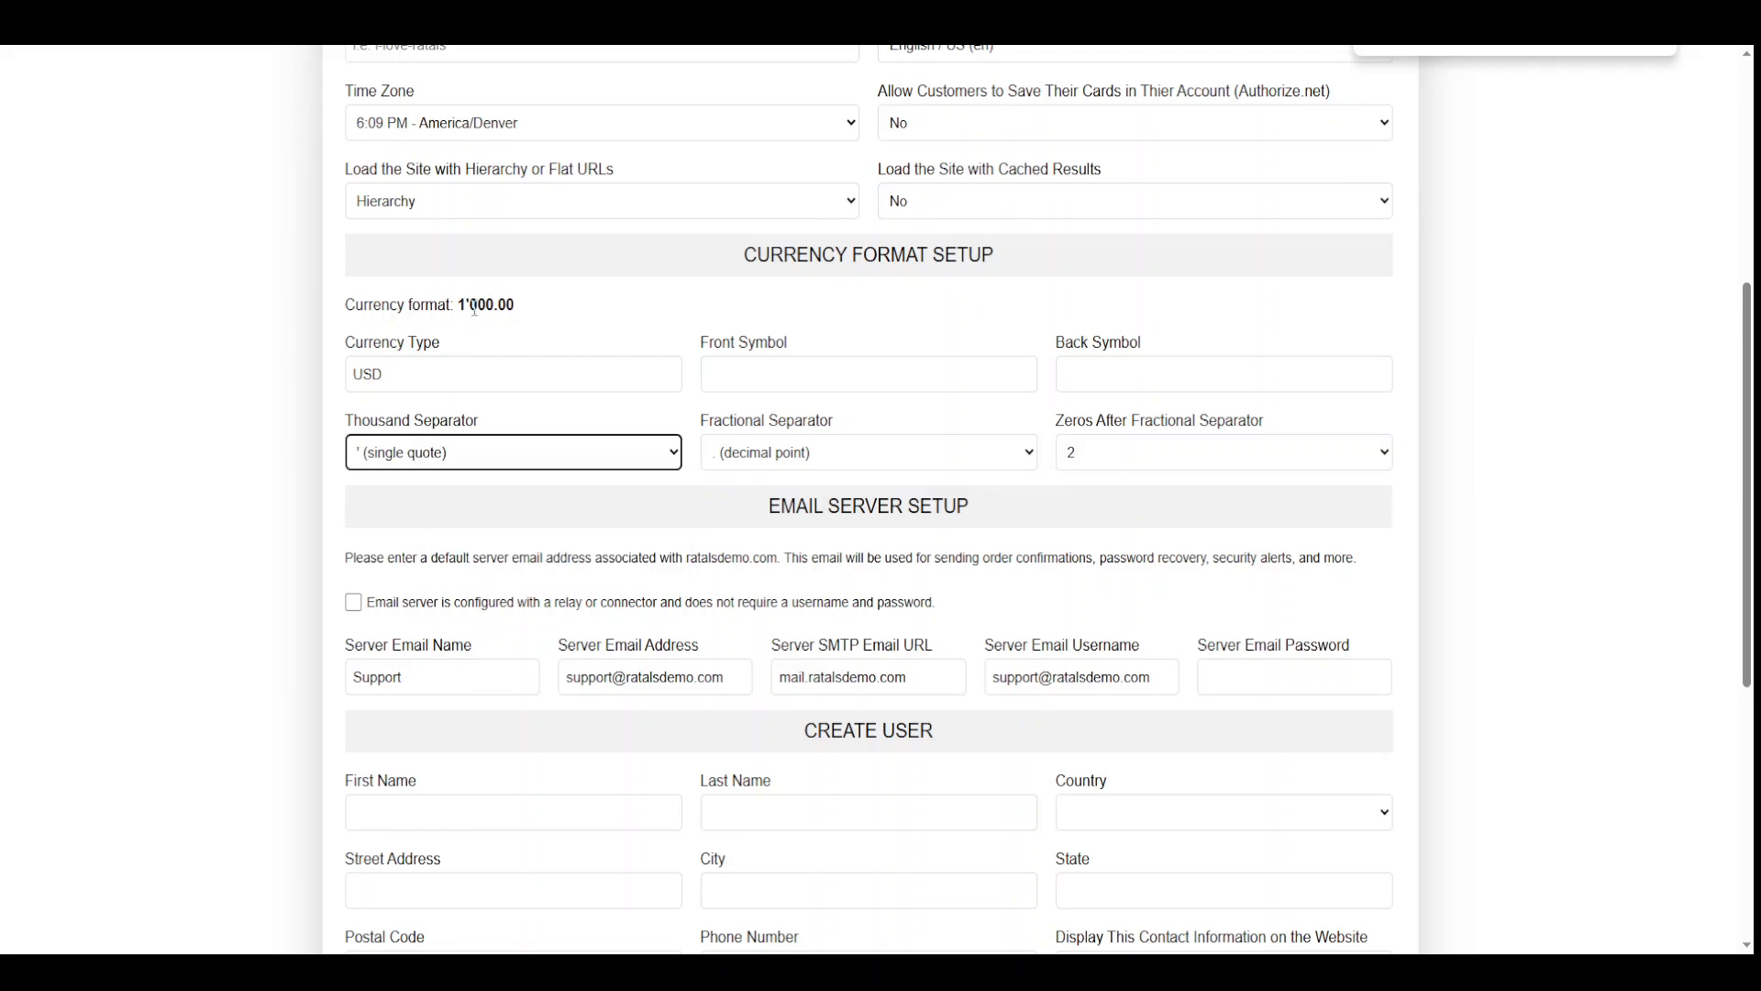
pyautogui.click(427, 452)
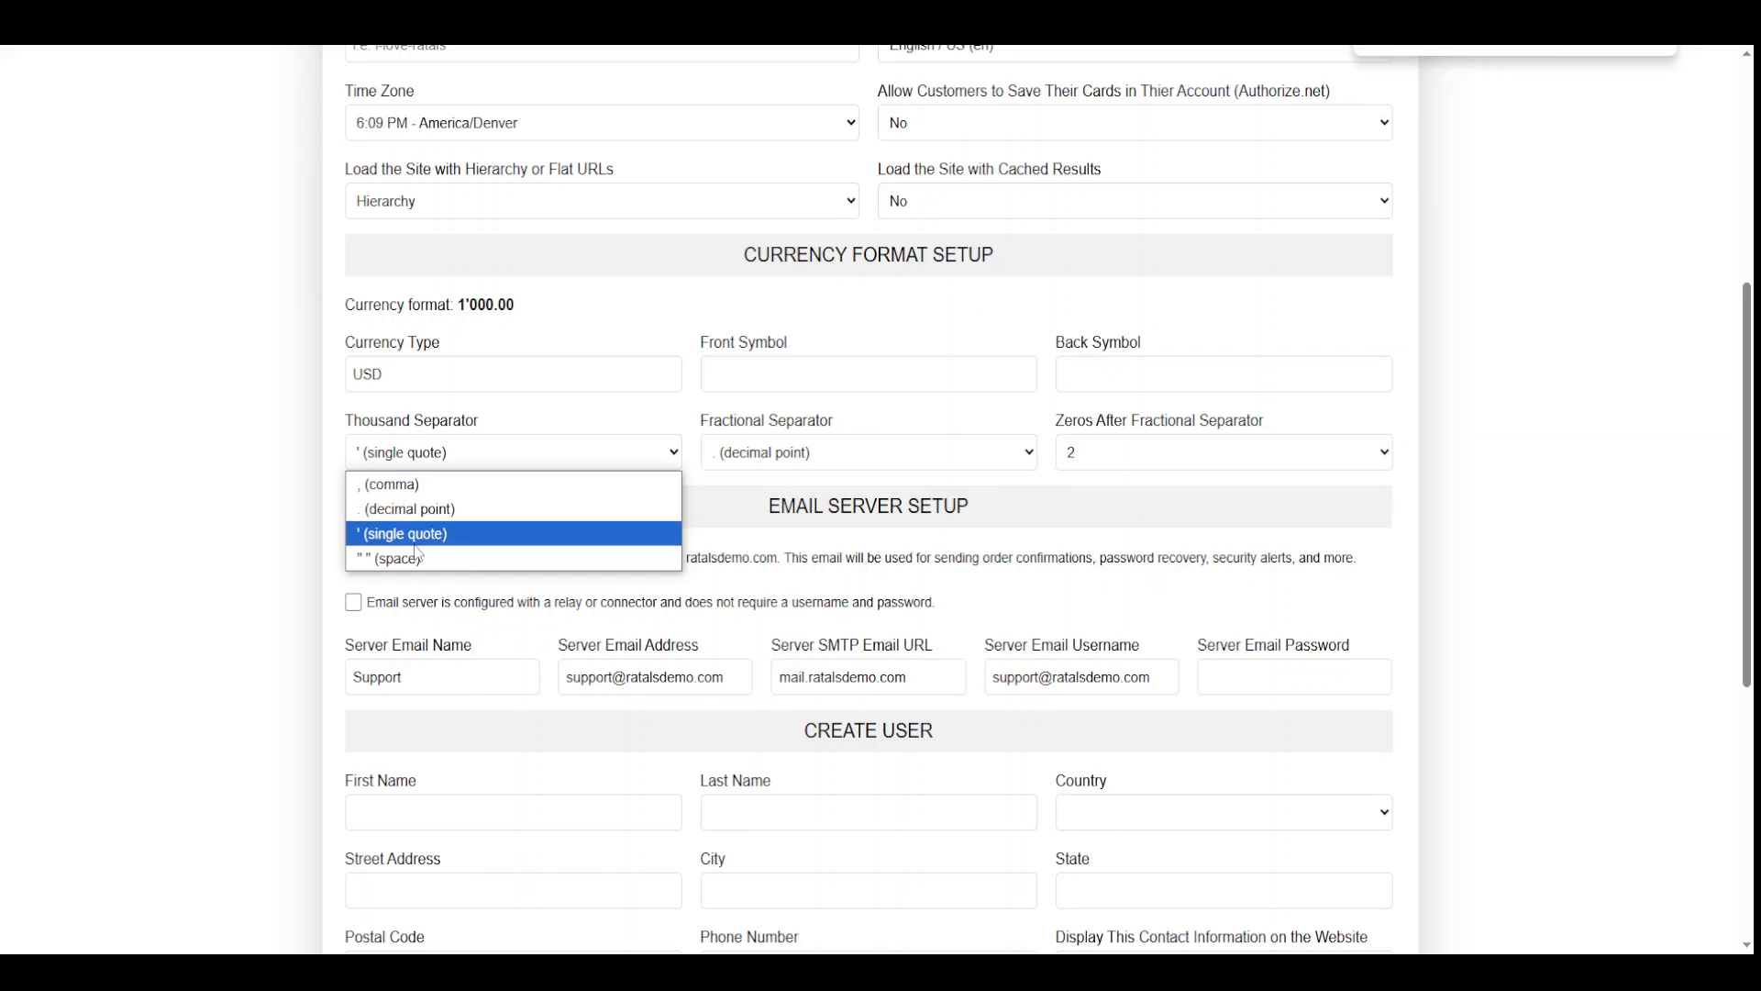
pyautogui.click(420, 509)
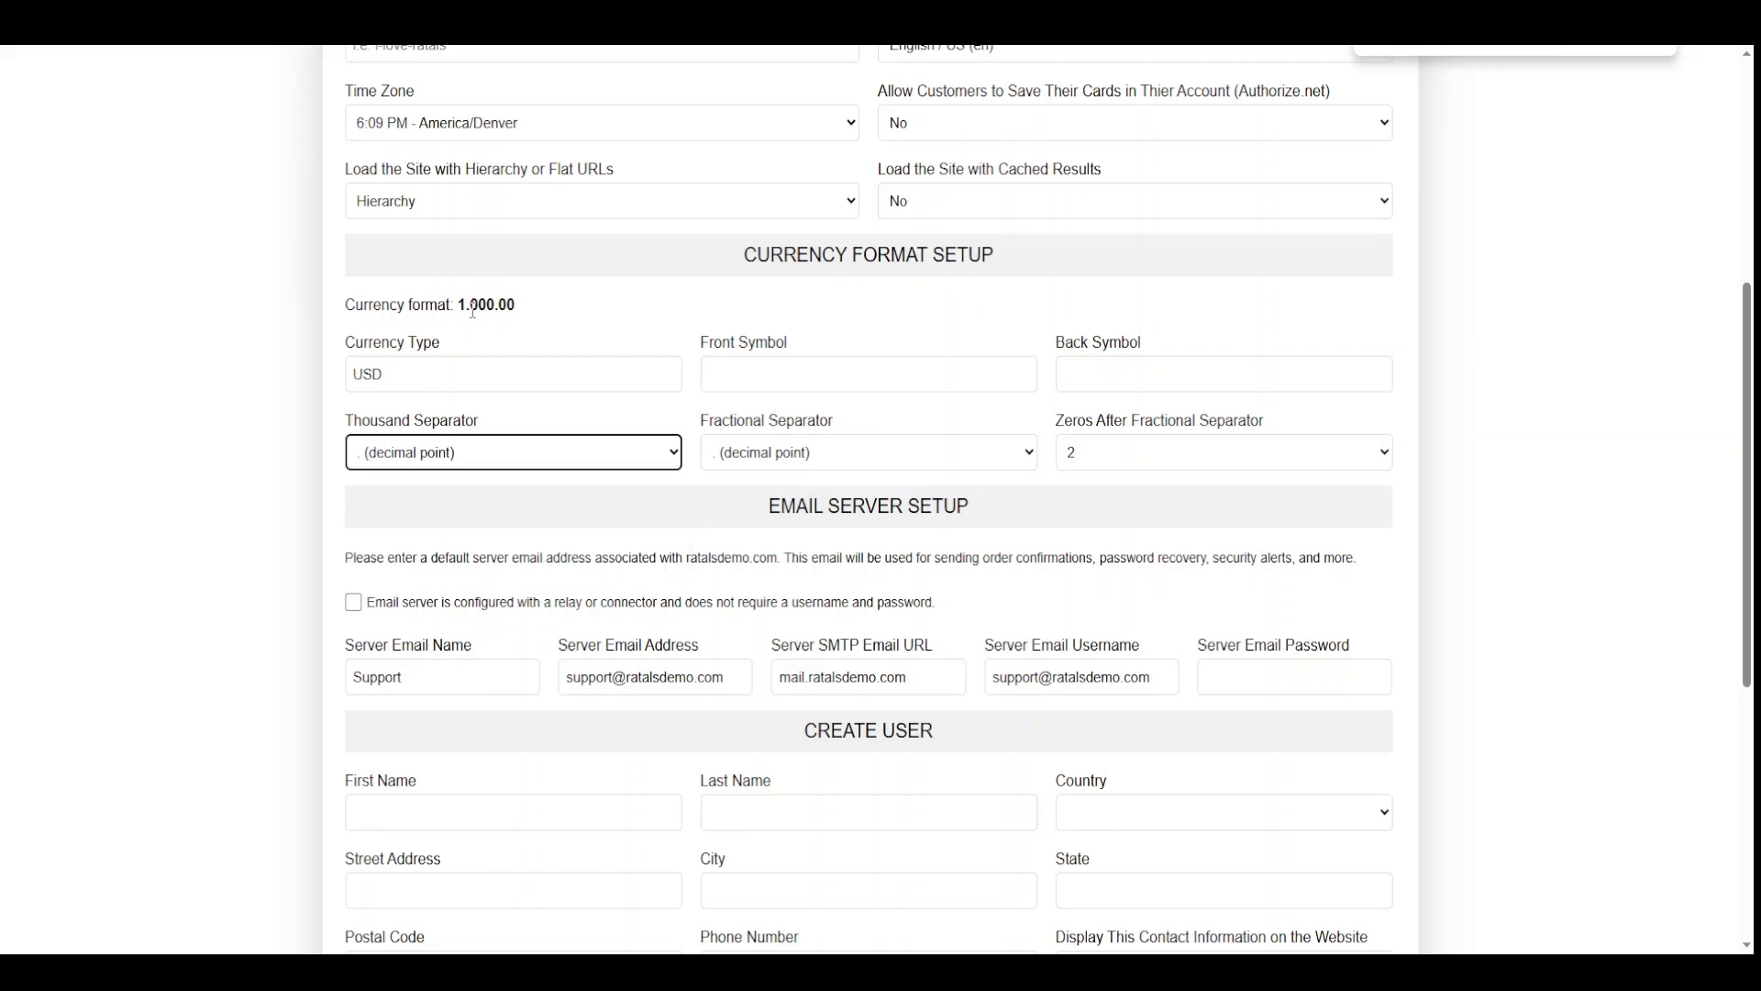
pyautogui.moveTo(472, 310); pyautogui.dragTo(459, 308)
pyautogui.click(840, 454)
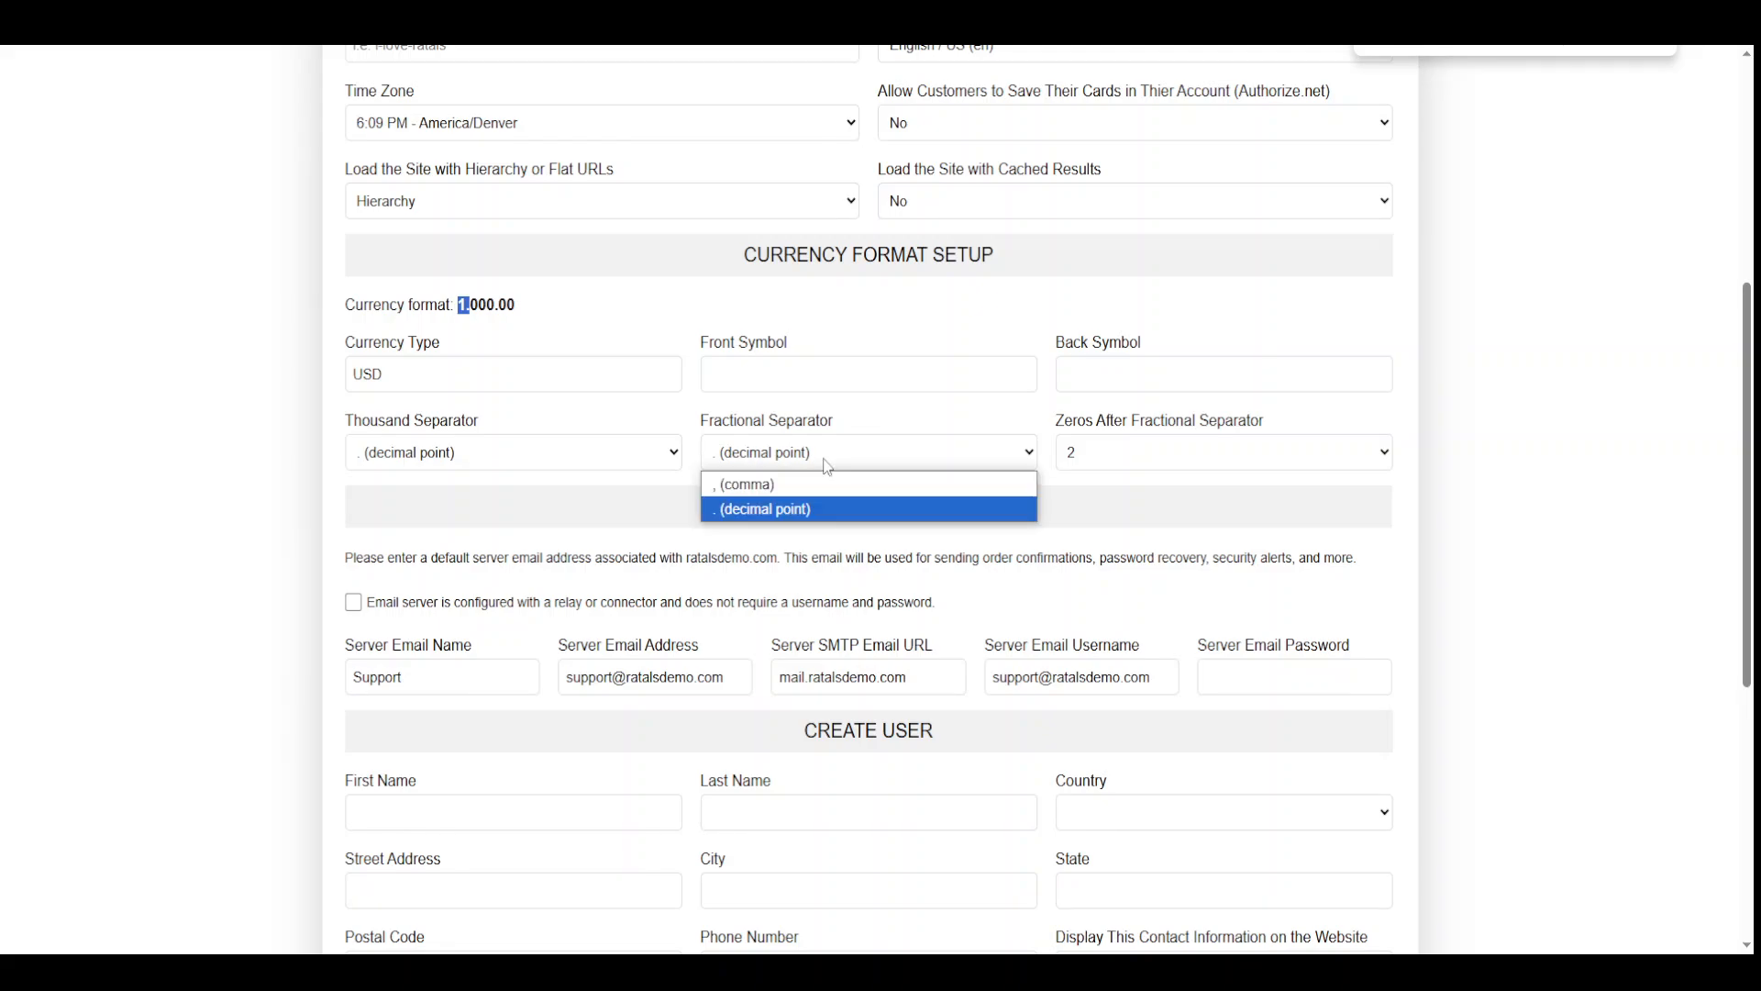
pyautogui.click(814, 488)
pyautogui.click(496, 306)
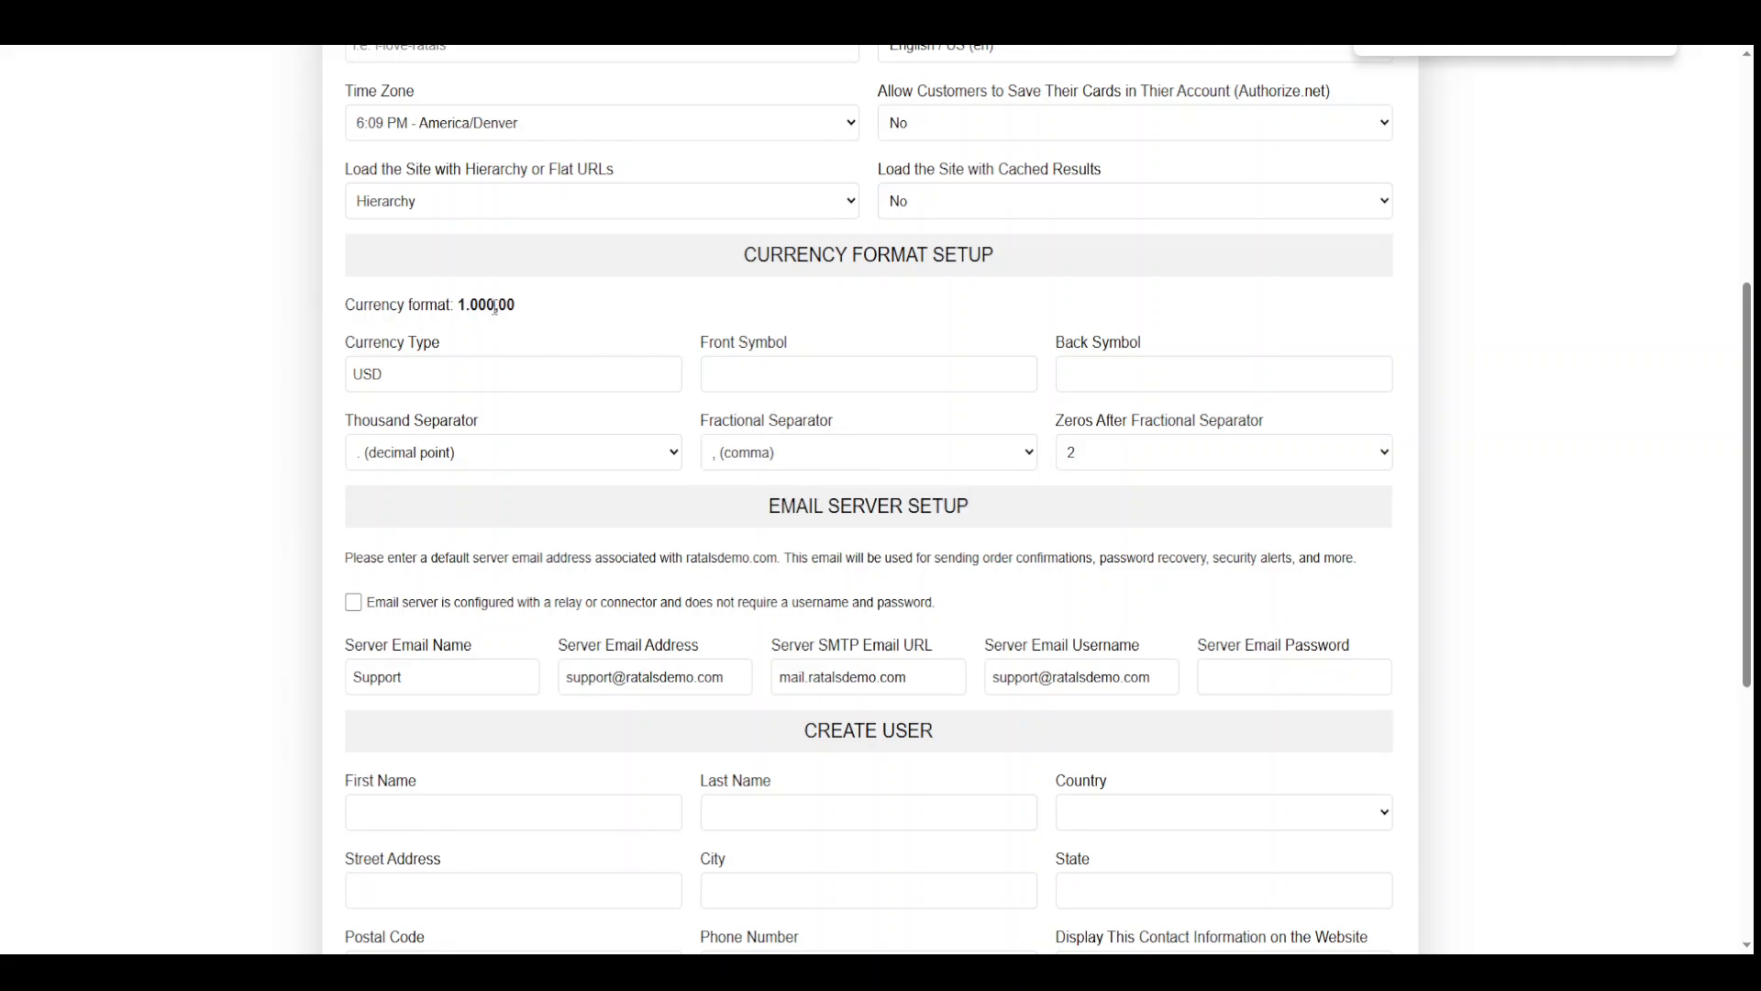
pyautogui.moveTo(515, 307); pyautogui.dragTo(500, 306)
# Set 2 decimal digits, a decimal-point fractional separator and a comma thousand separator
pyautogui.click(1097, 464)
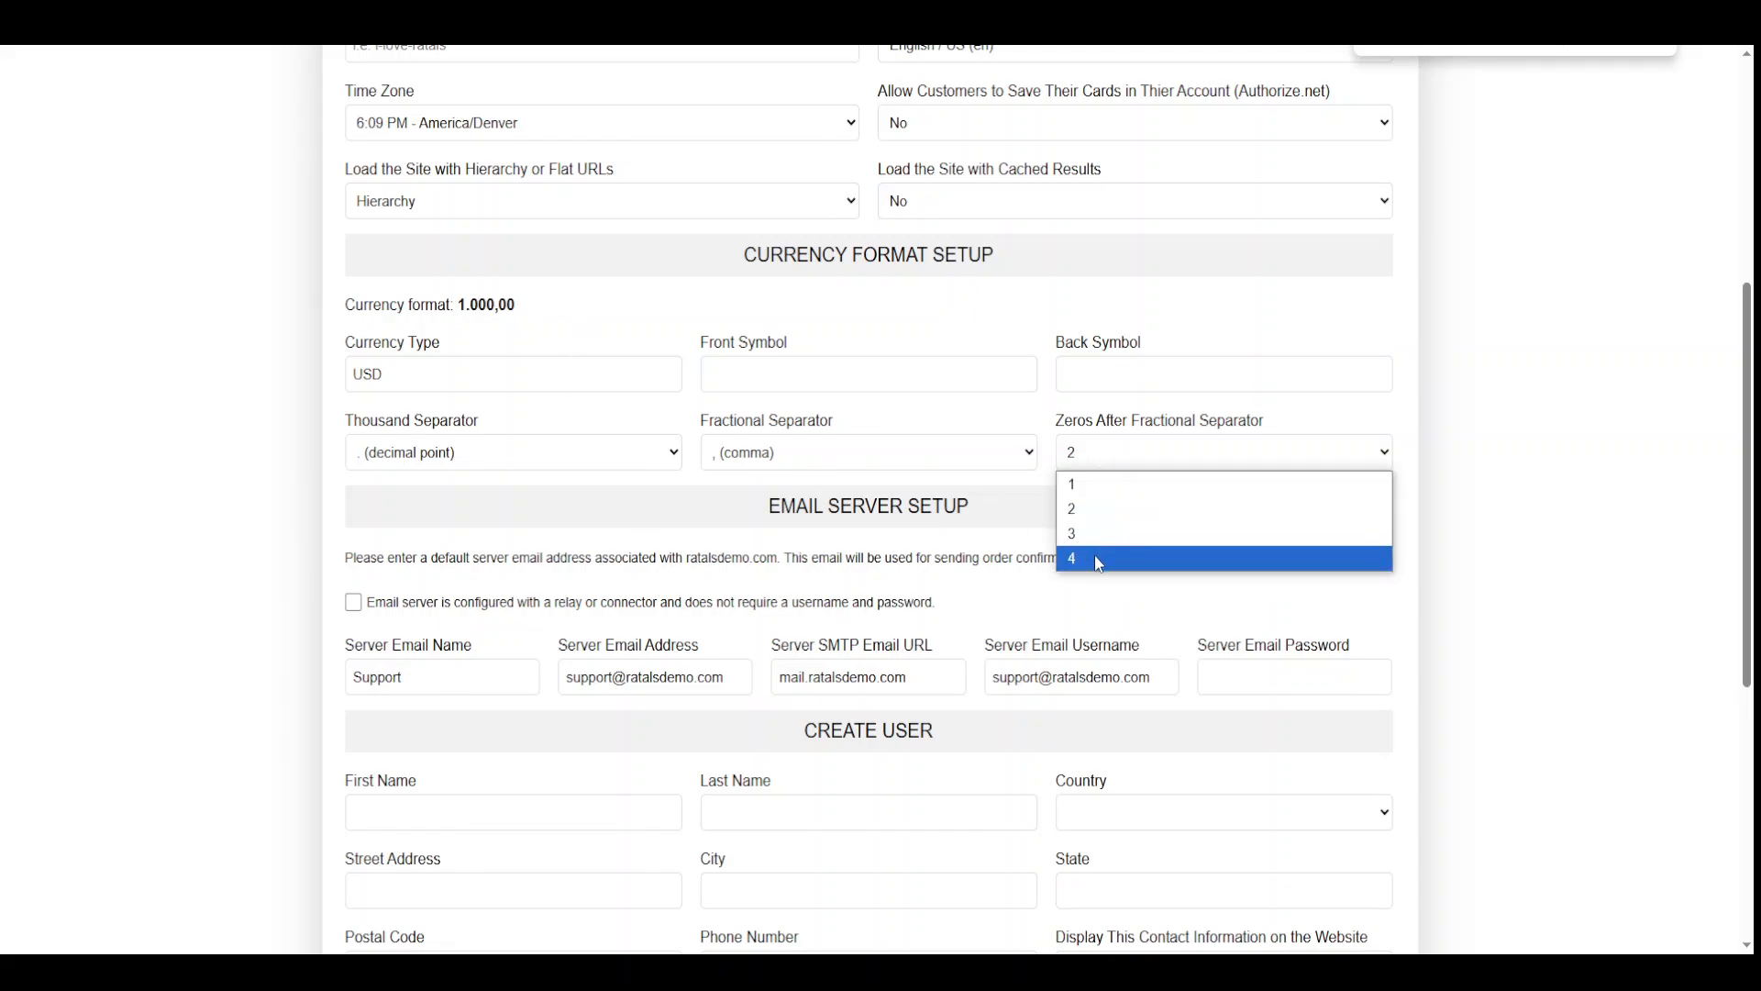
pyautogui.click(1093, 554)
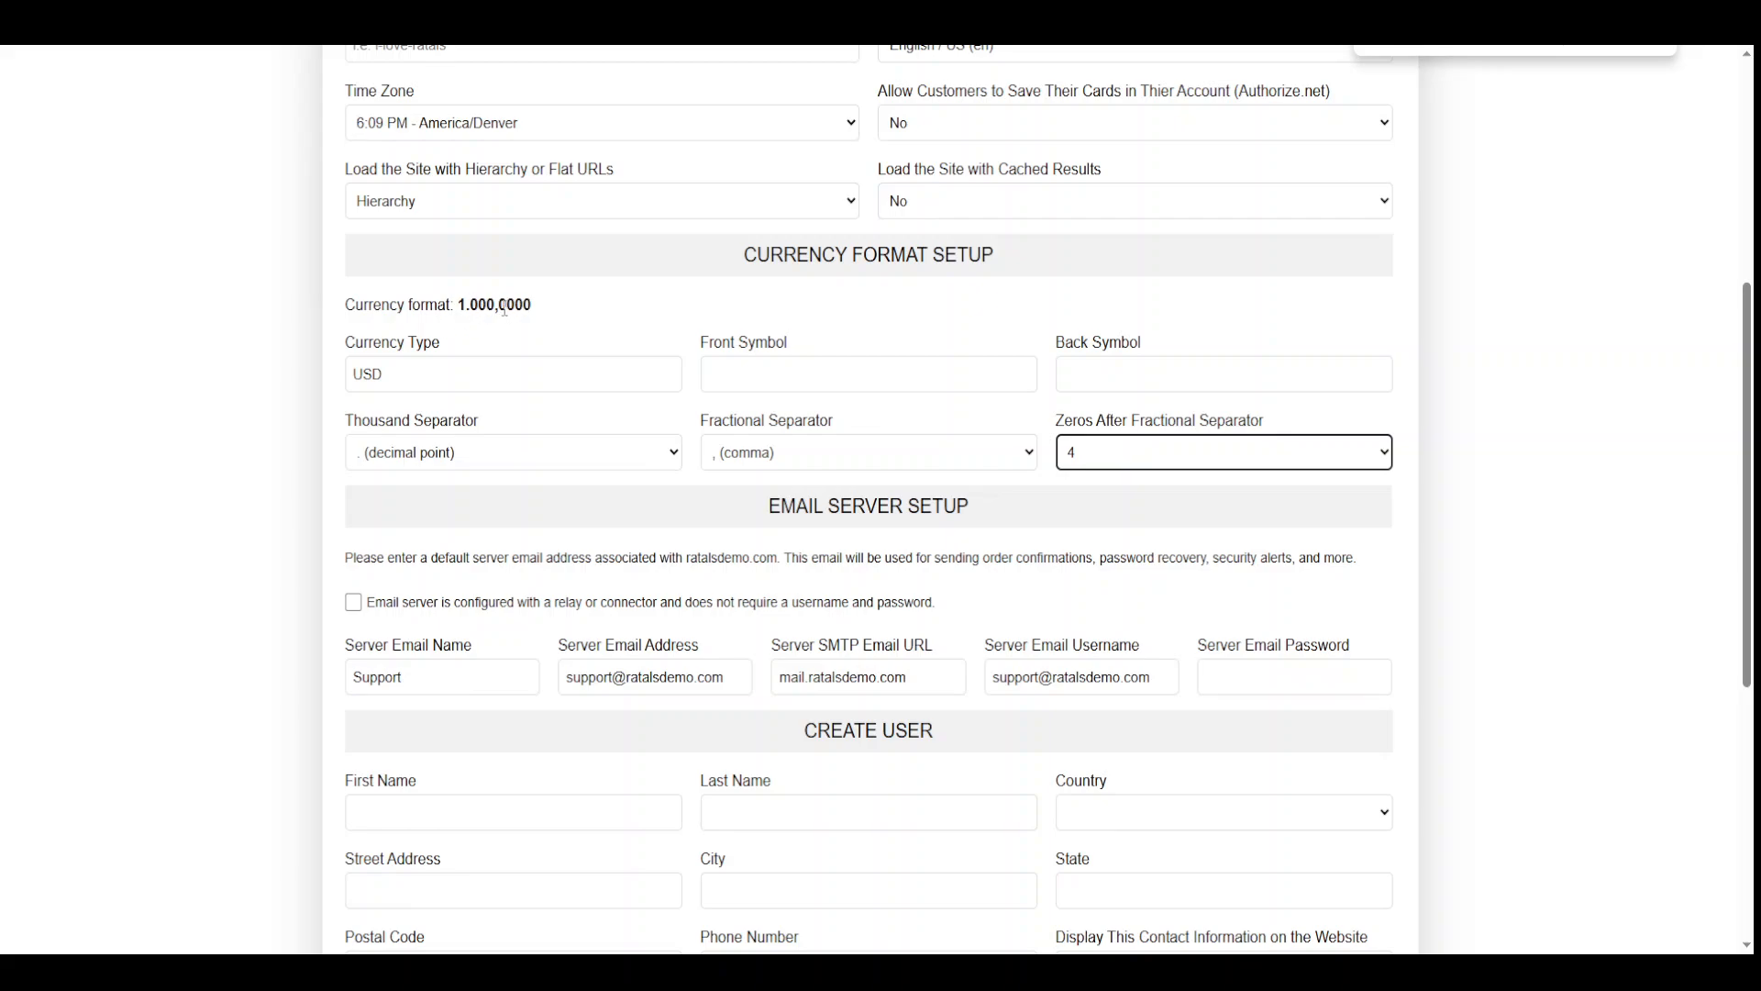
pyautogui.click(1088, 453)
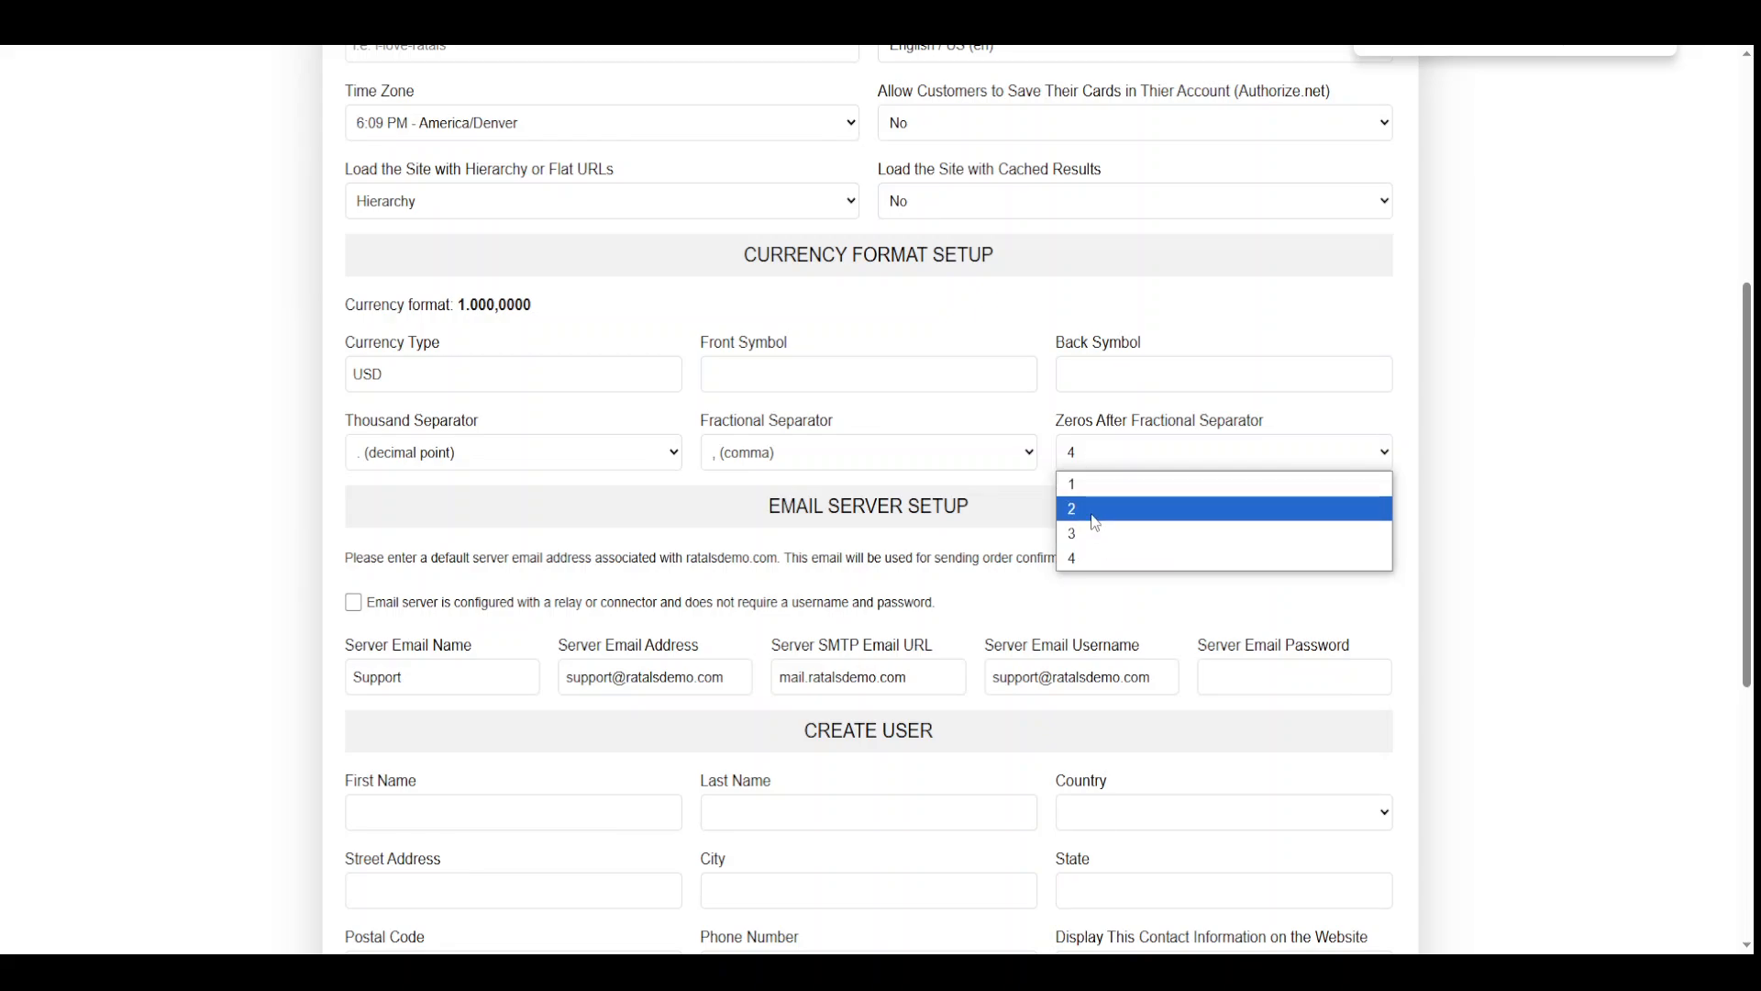
pyautogui.click(1095, 510)
pyautogui.click(807, 452)
pyautogui.click(769, 504)
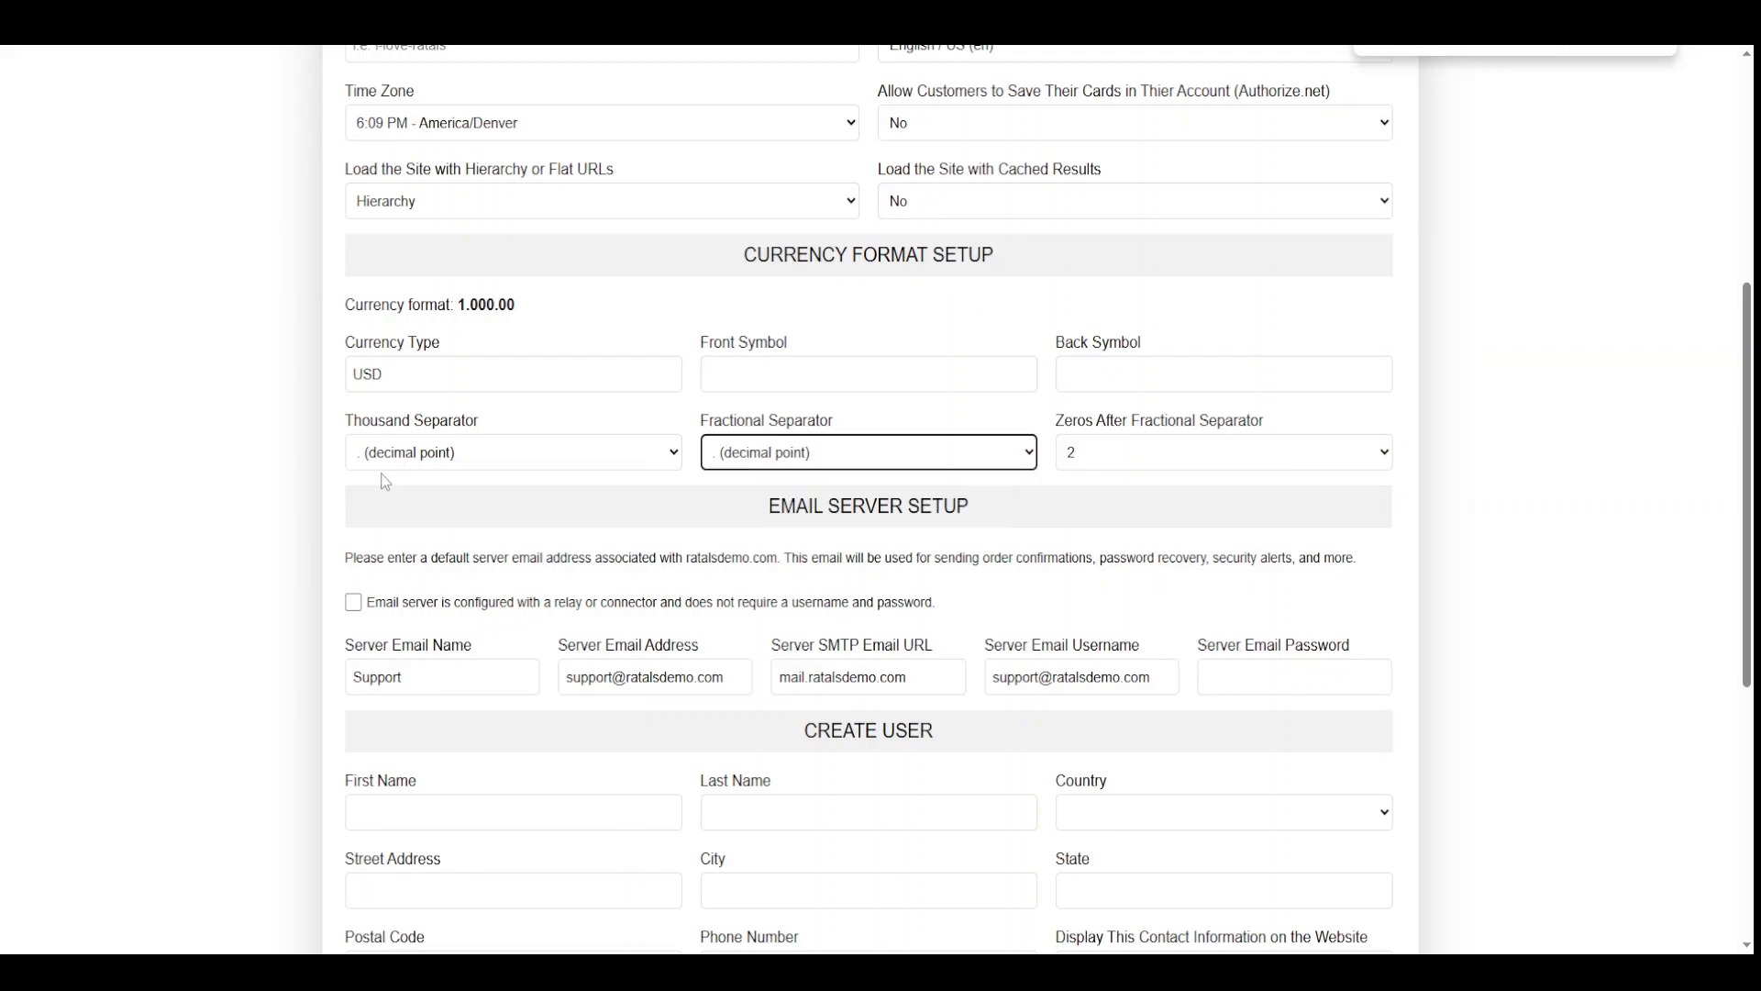
pyautogui.click(386, 457)
pyautogui.click(396, 484)
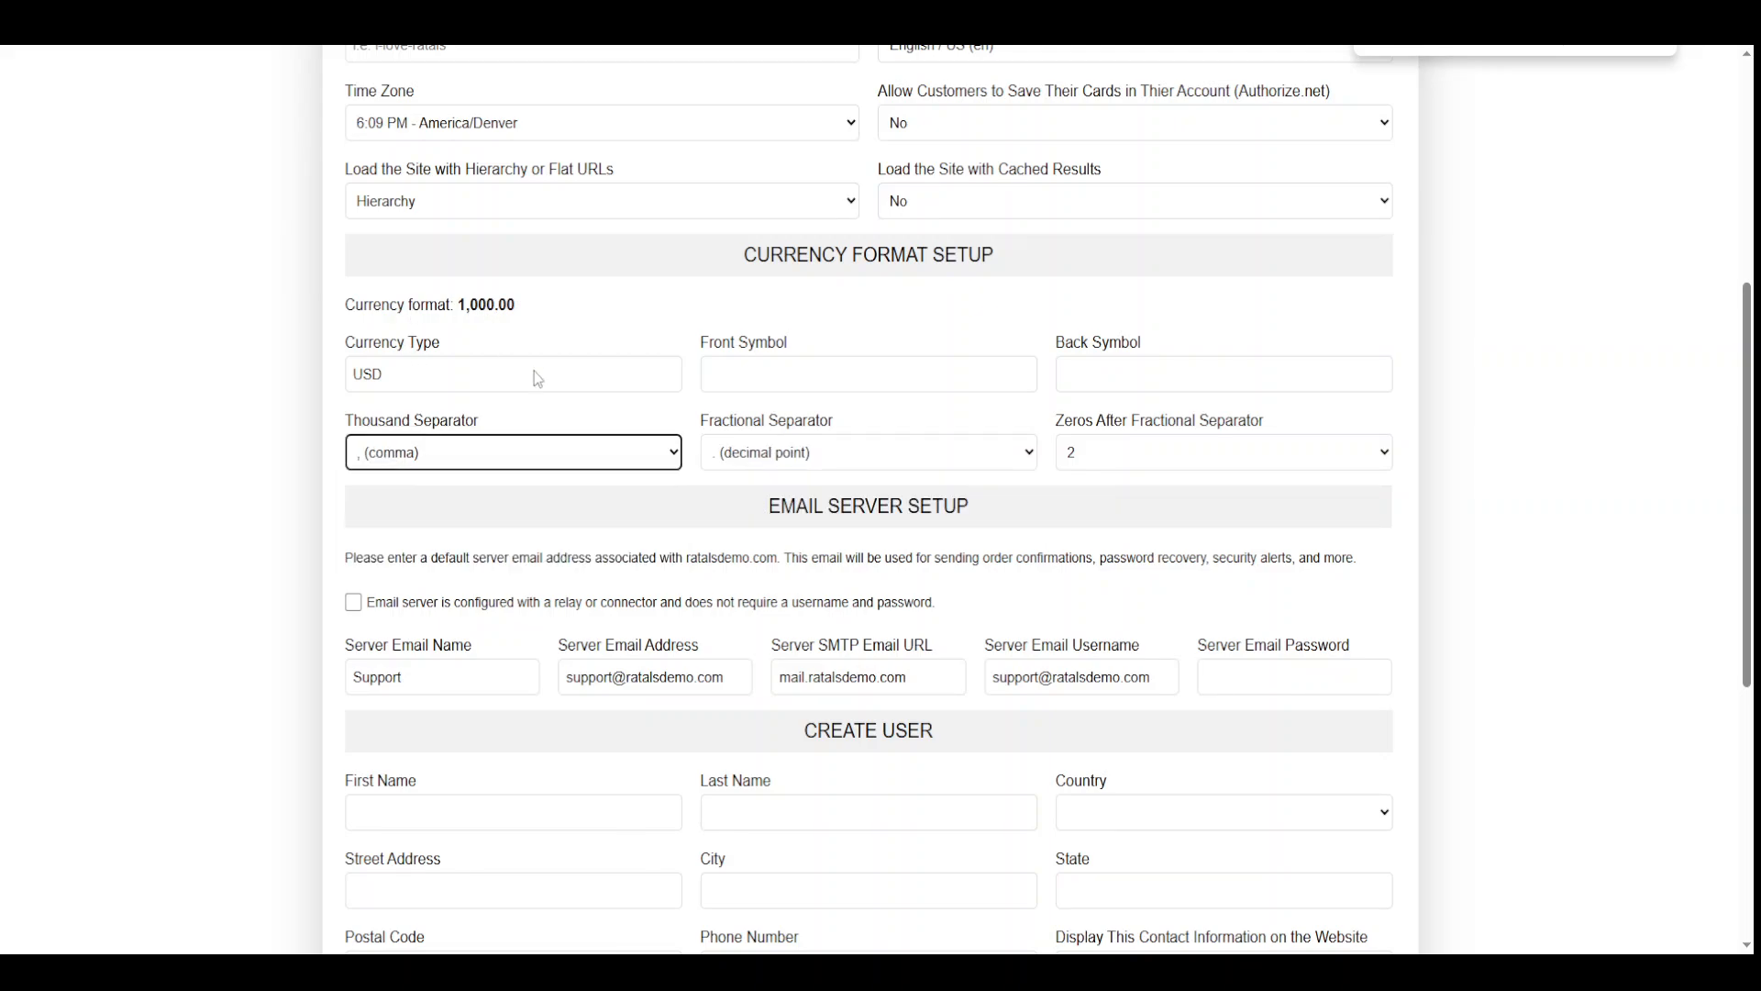
# Put $ back as the front symbol with no back symbol, for a $1,000.00 preview
pyautogui.click(725, 373)
pyautogui.write('$')
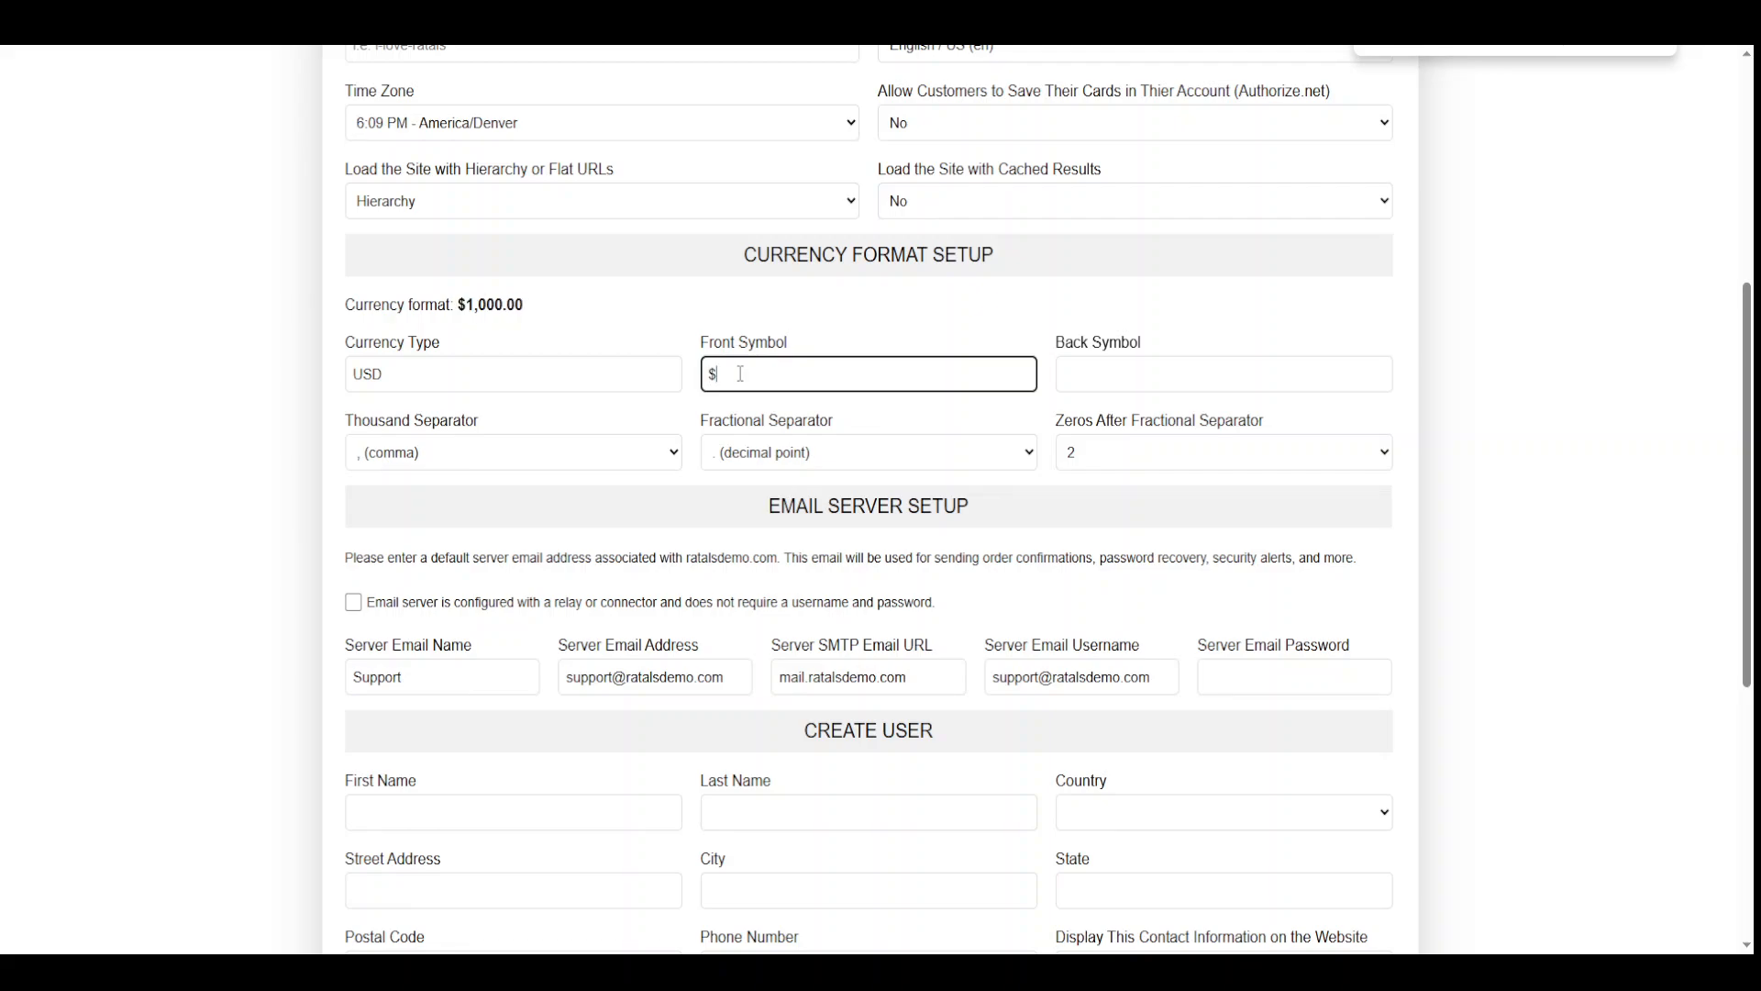
pyautogui.click(1106, 377)
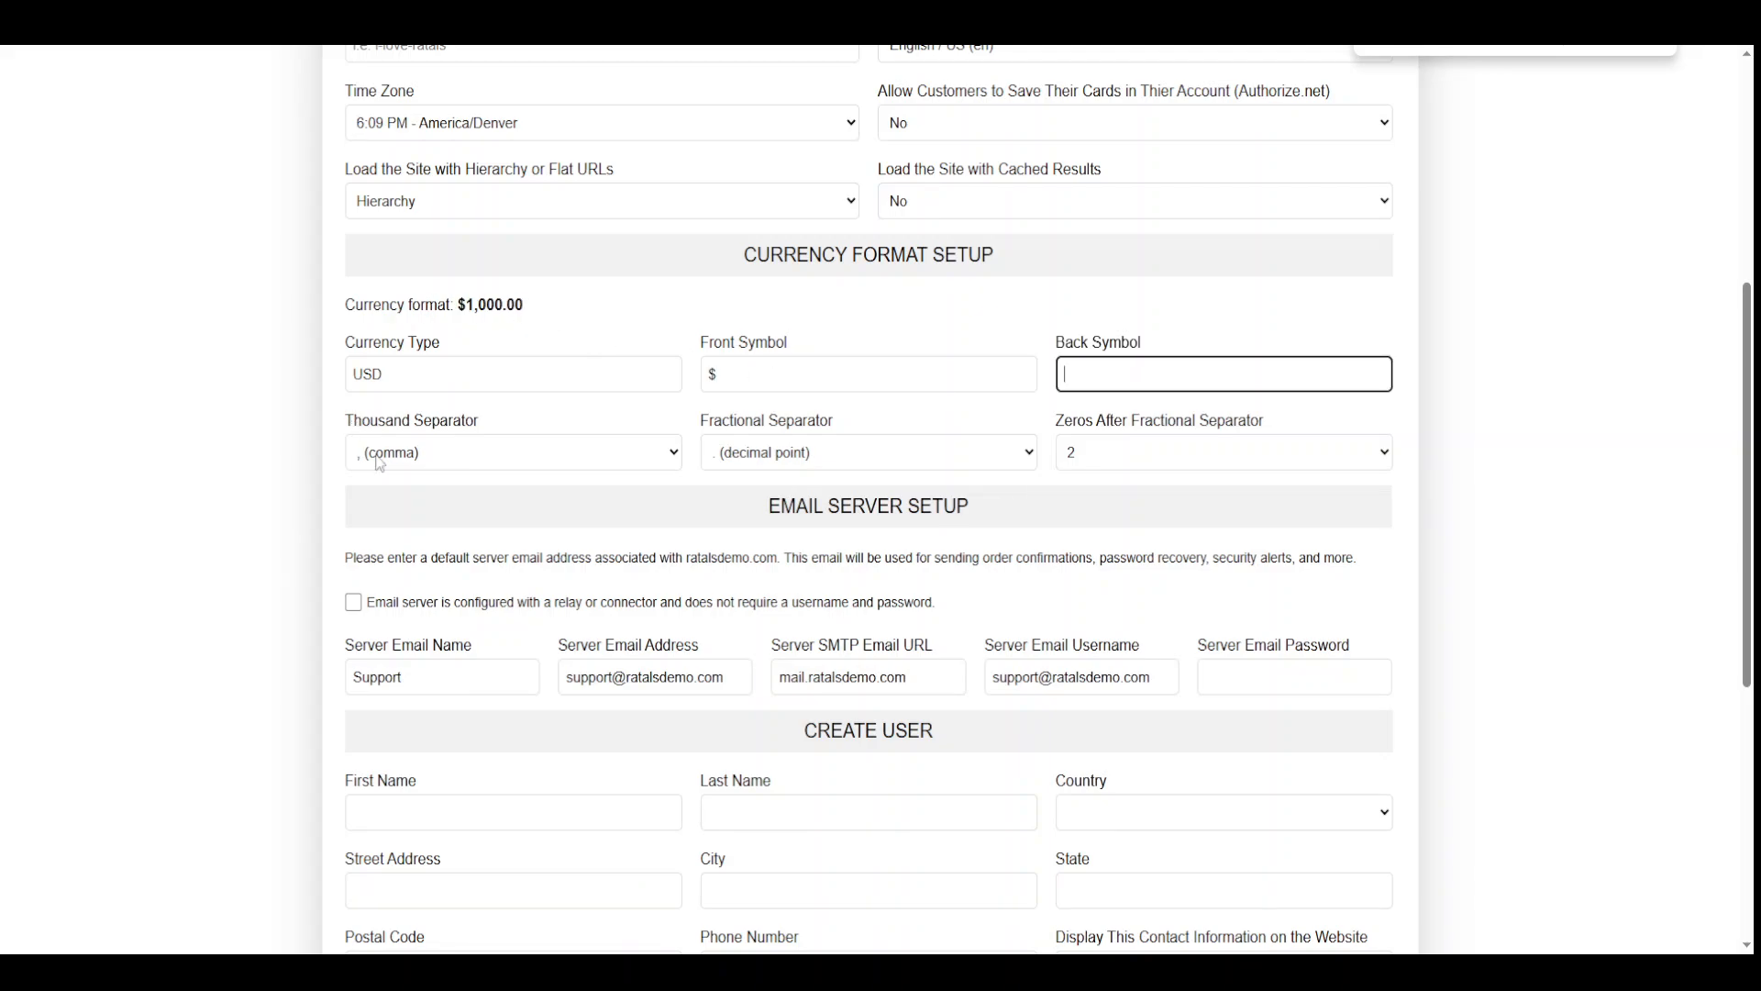
pyautogui.click(927, 493)
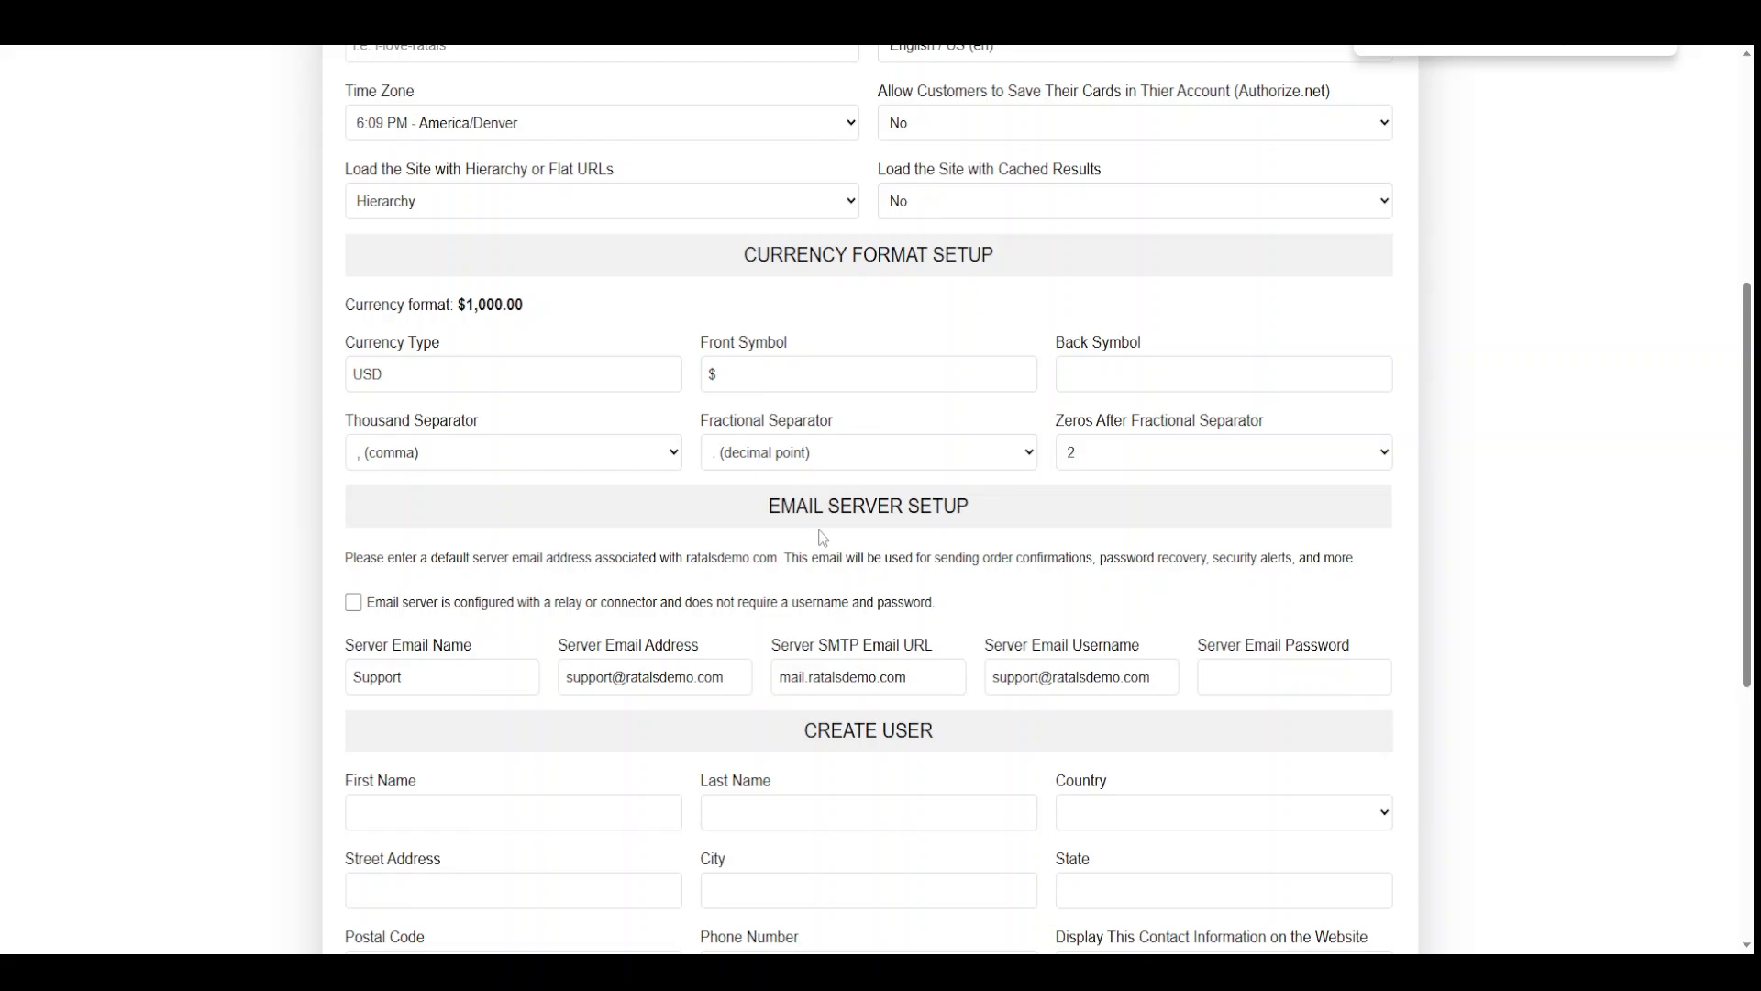
pyautogui.scroll(-3, 823, 538)
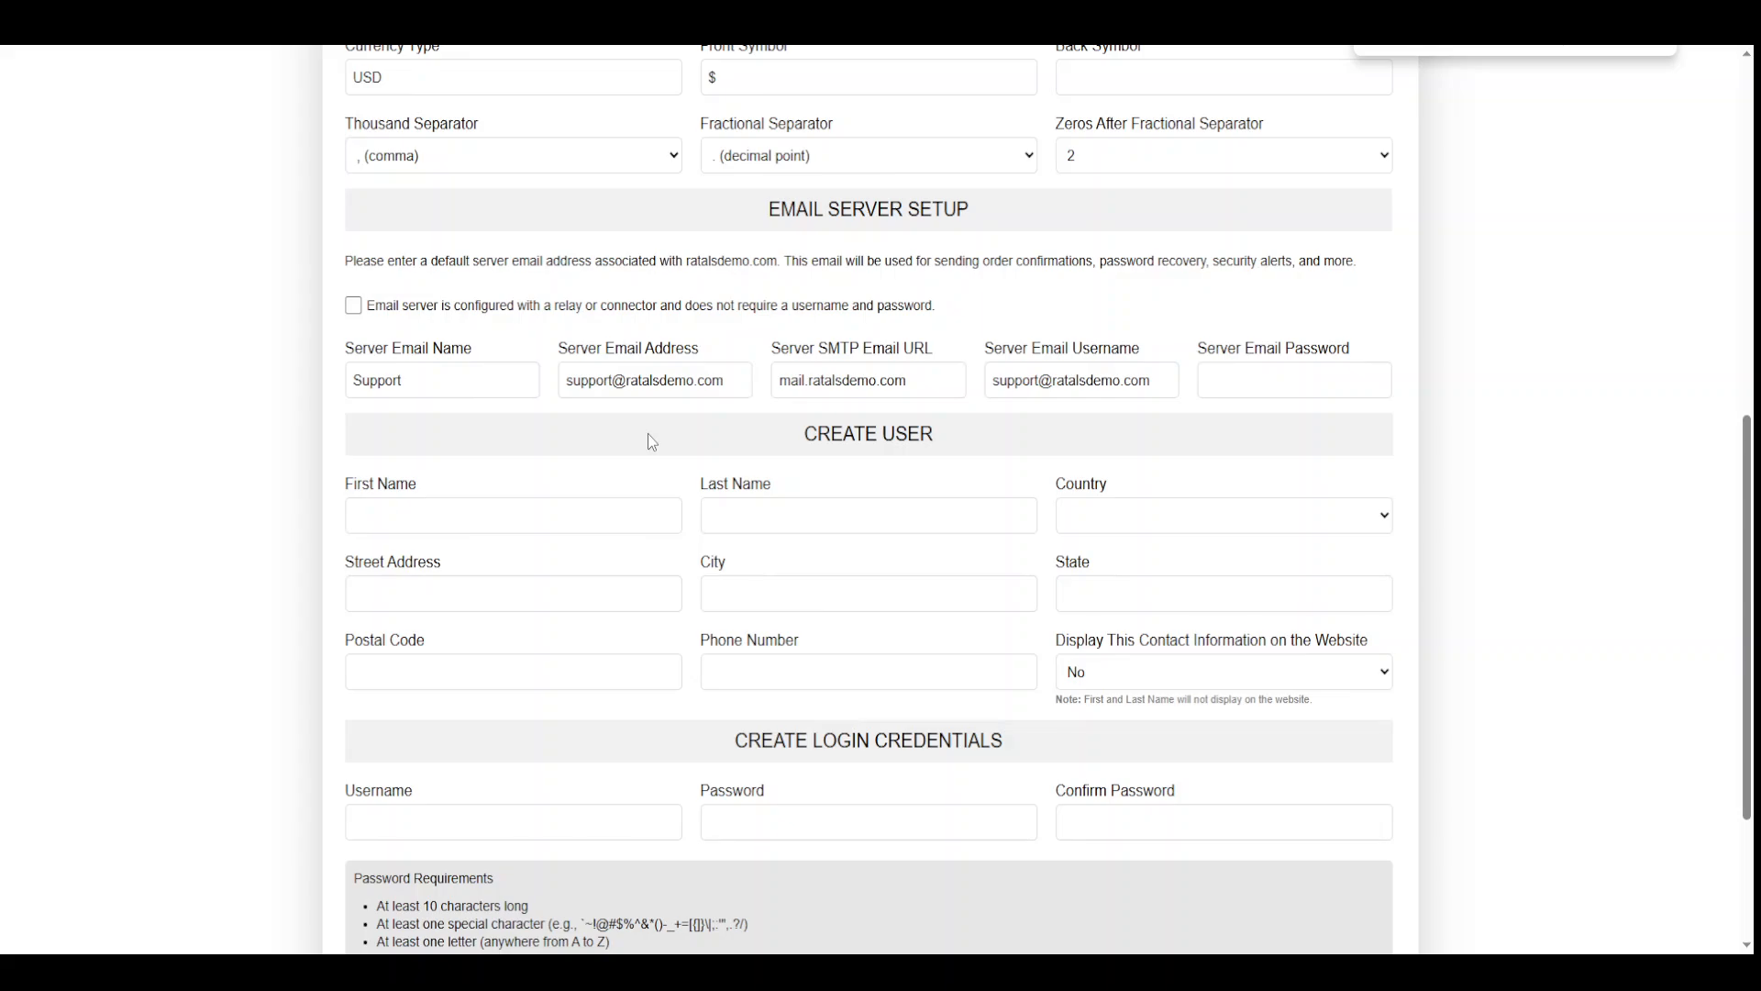
# Check the SMTP URL, sender name and username, then enter the server email password
pyautogui.click(803, 380)
pyautogui.doubleClick(804, 380)
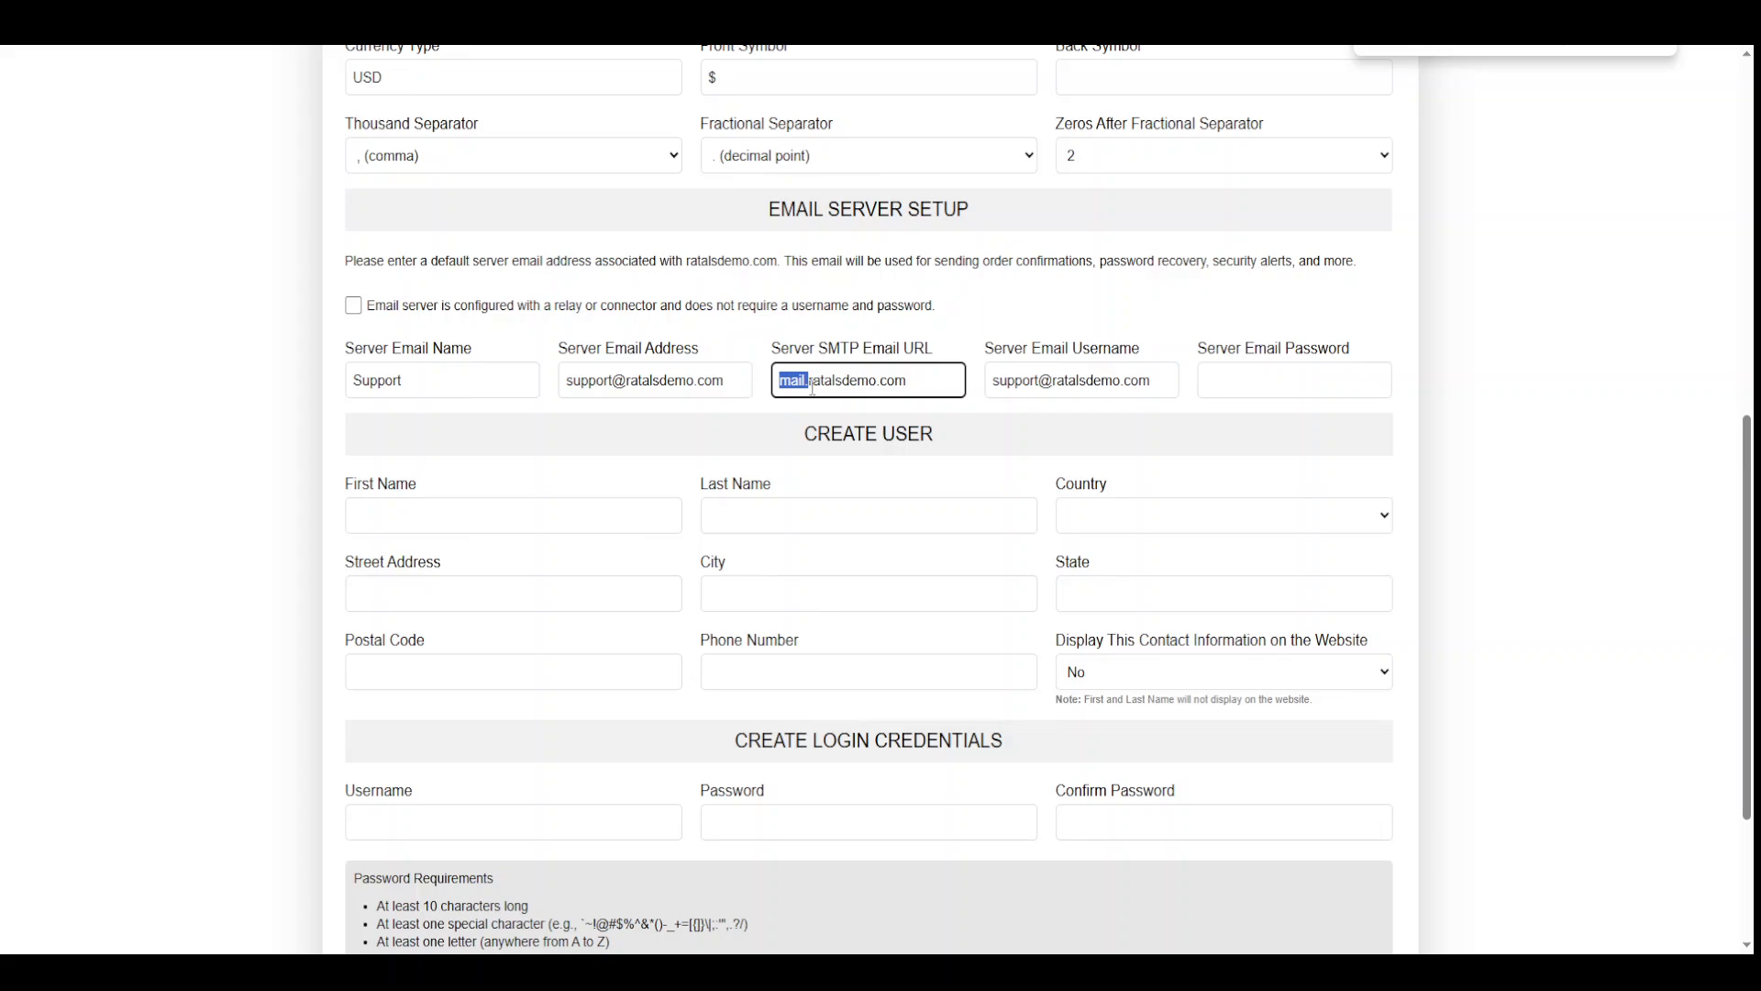
pyautogui.click(423, 378)
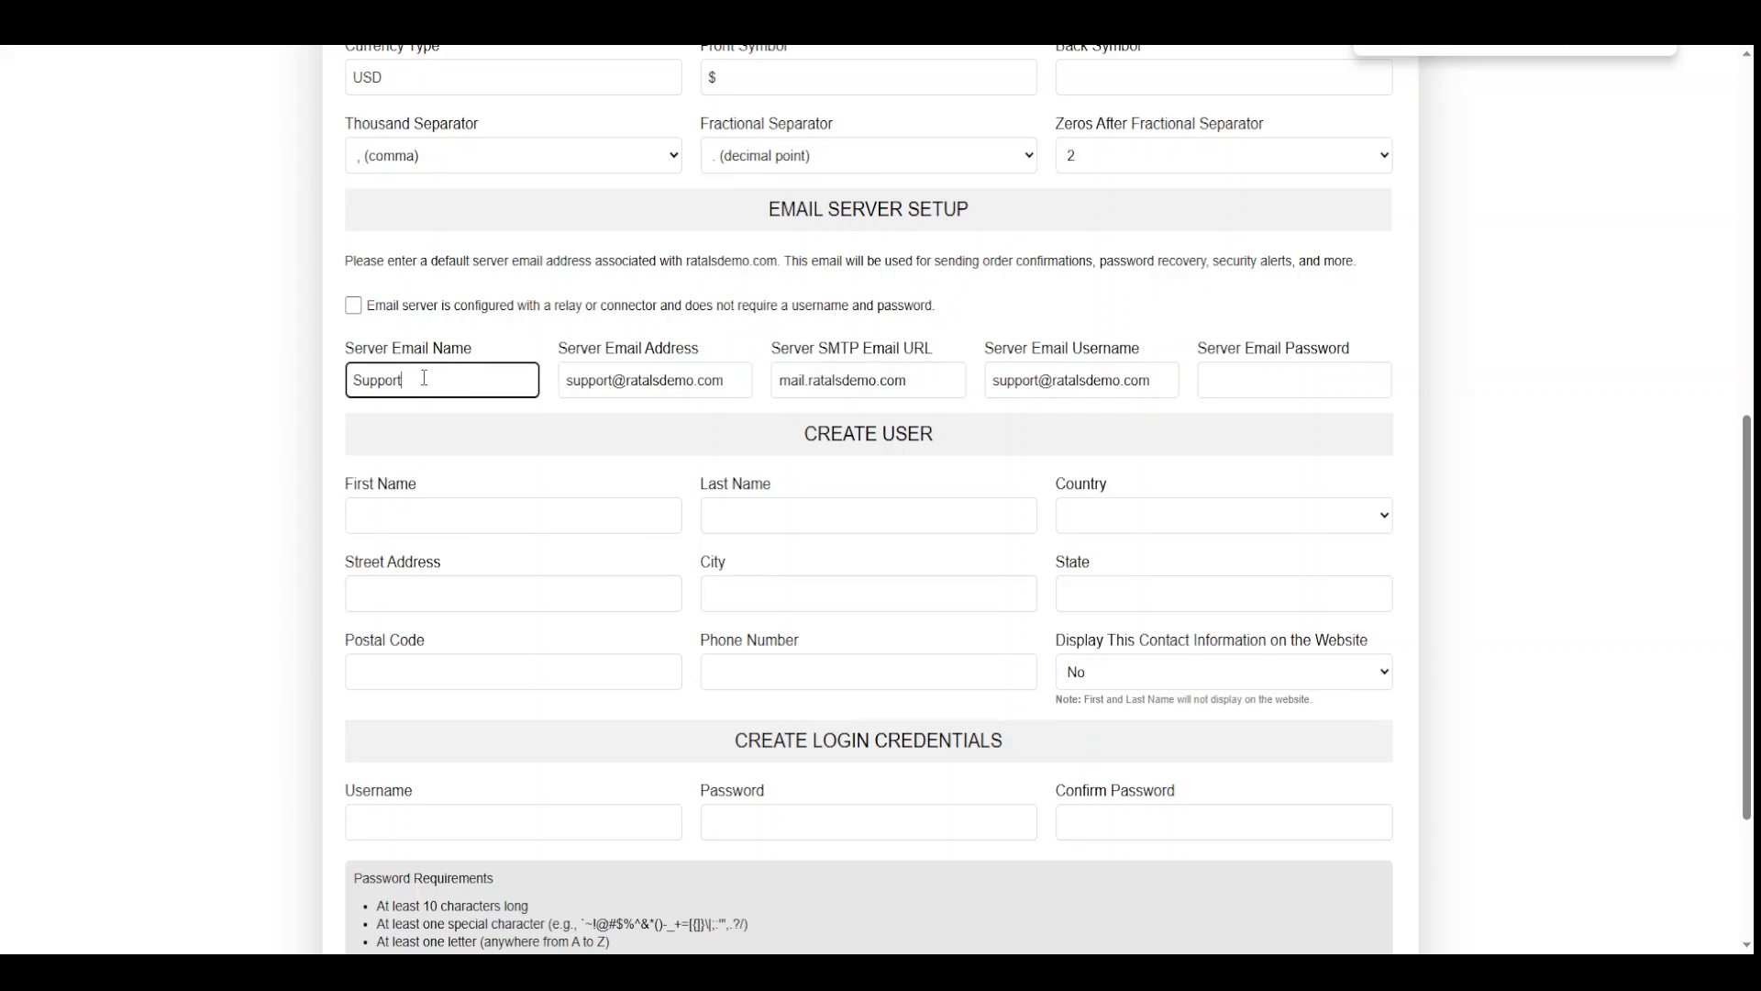
pyautogui.doubleClick(423, 377)
pyautogui.moveTo(1008, 381); pyautogui.dragTo(1157, 382)
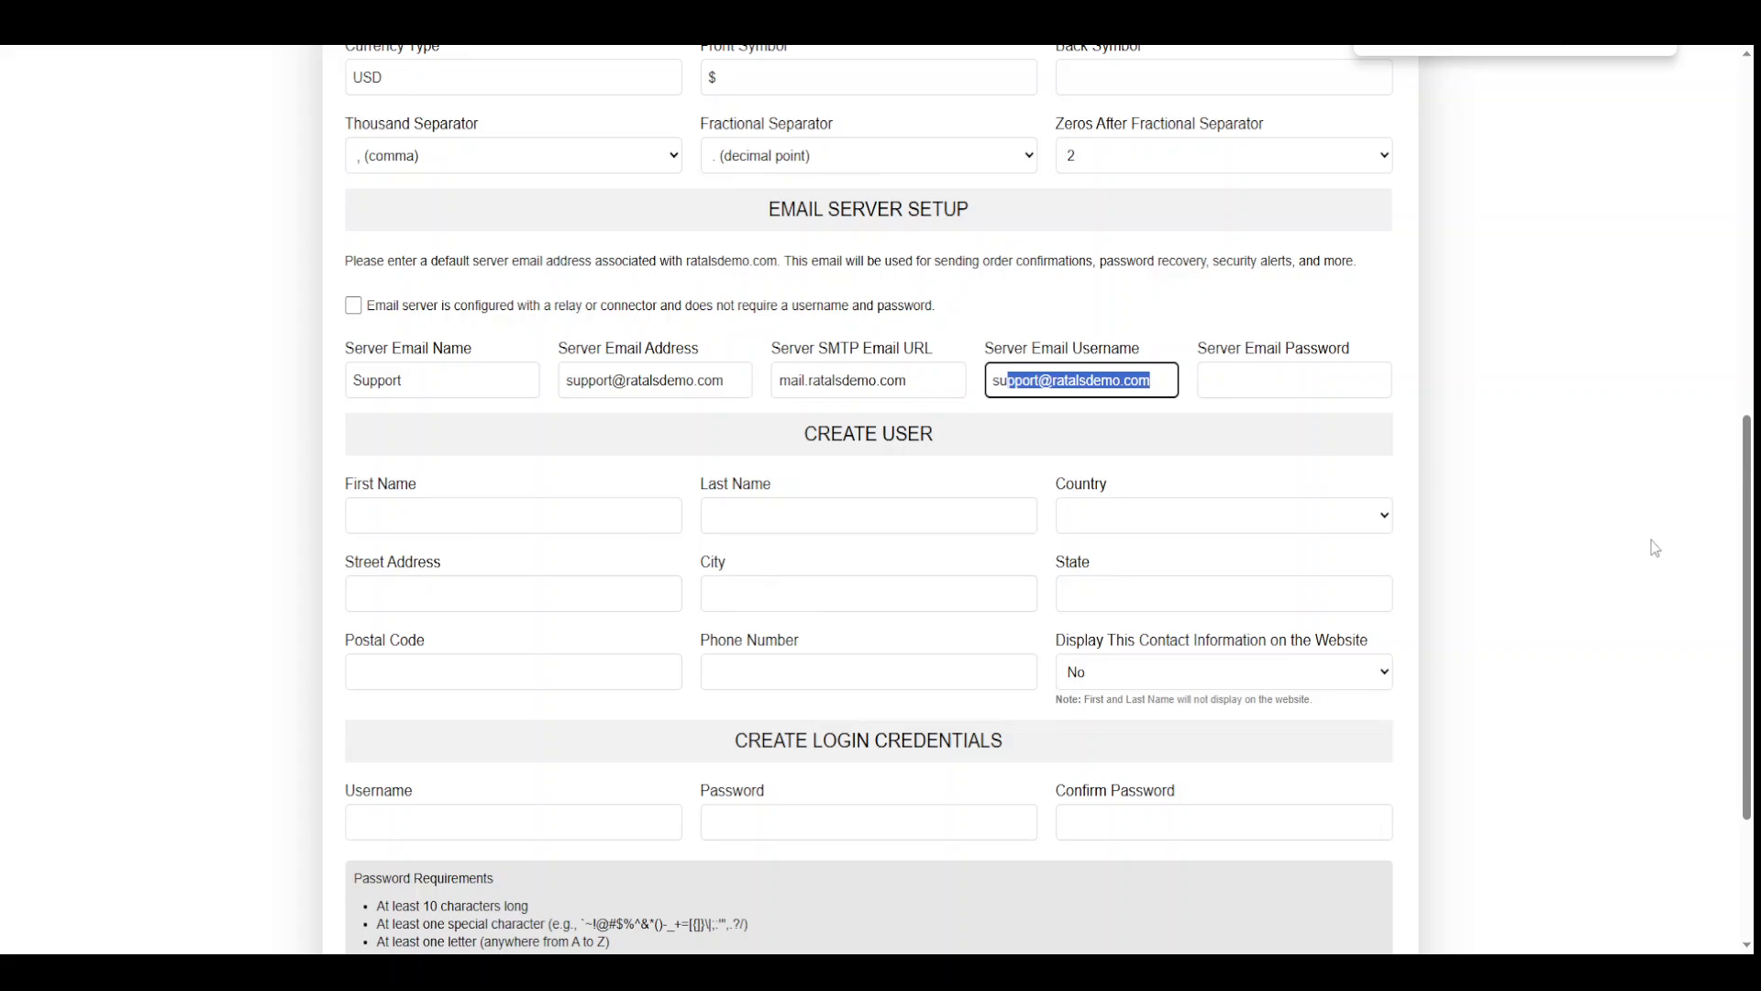
pyautogui.click(1305, 453)
pyautogui.click(1270, 384)
pyautogui.write('••')
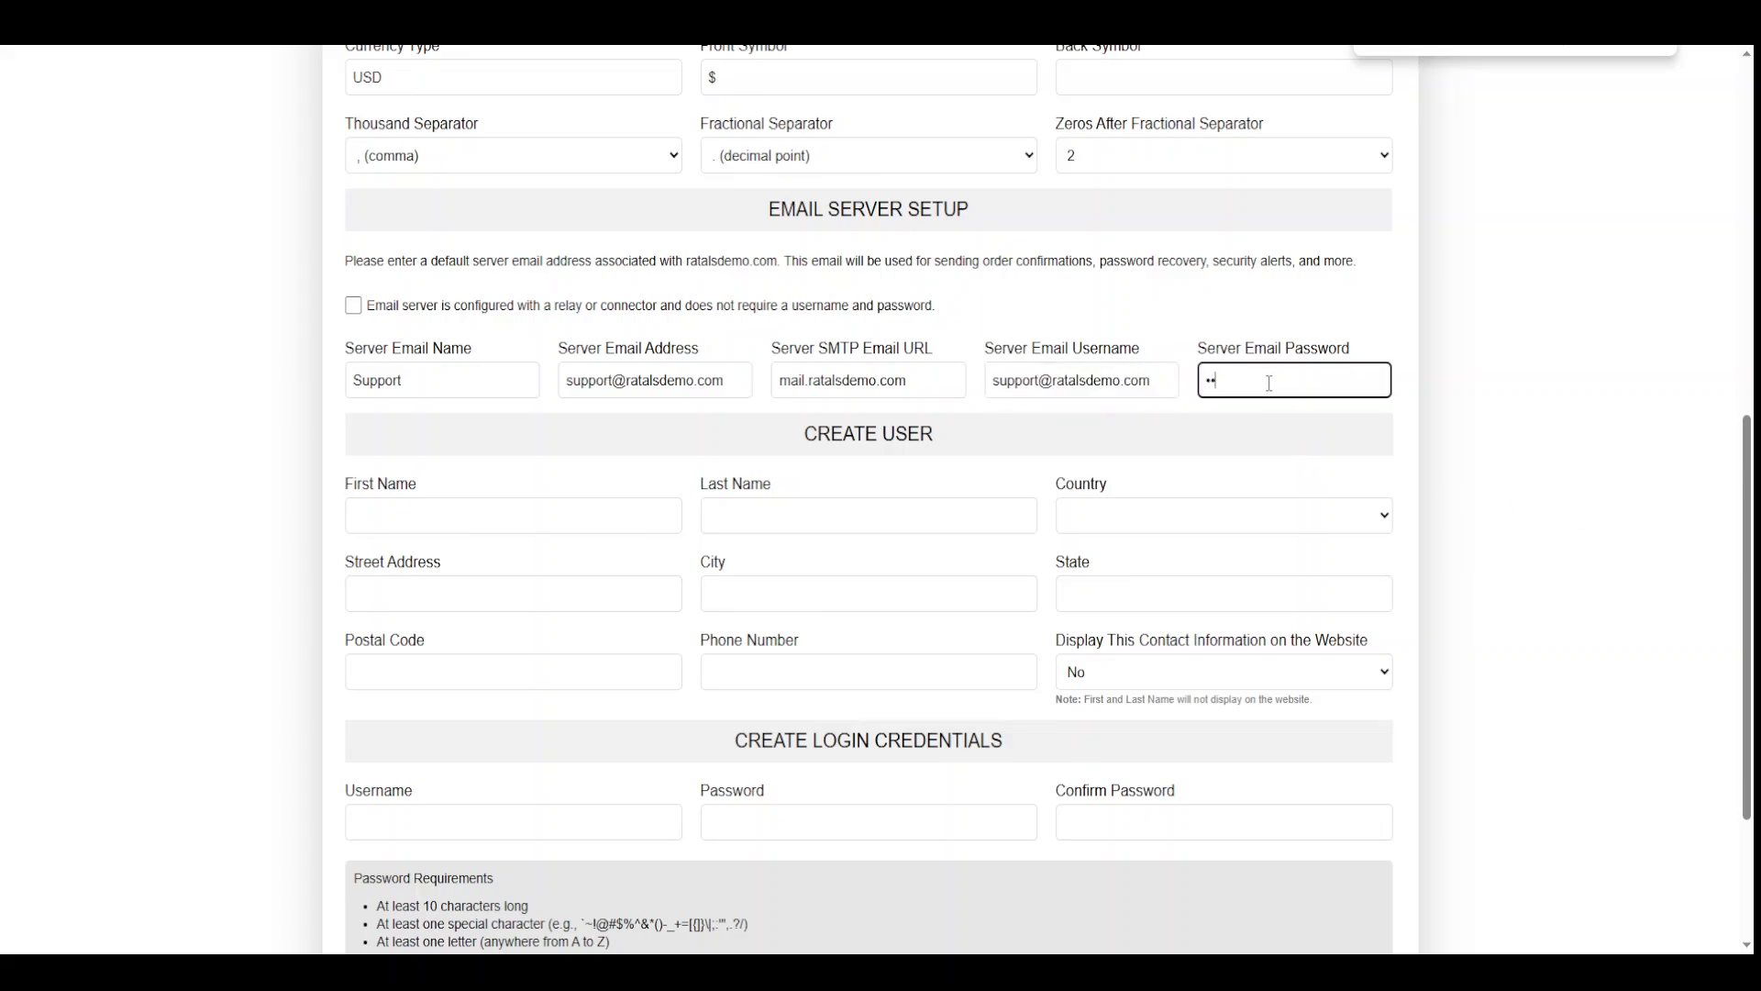
pyautogui.write('••••••••')
# Enter the owner's first and last name and choose United States of America as the country
pyautogui.scroll(-2, 249, 503)
pyautogui.scroll(-1, 248, 509)
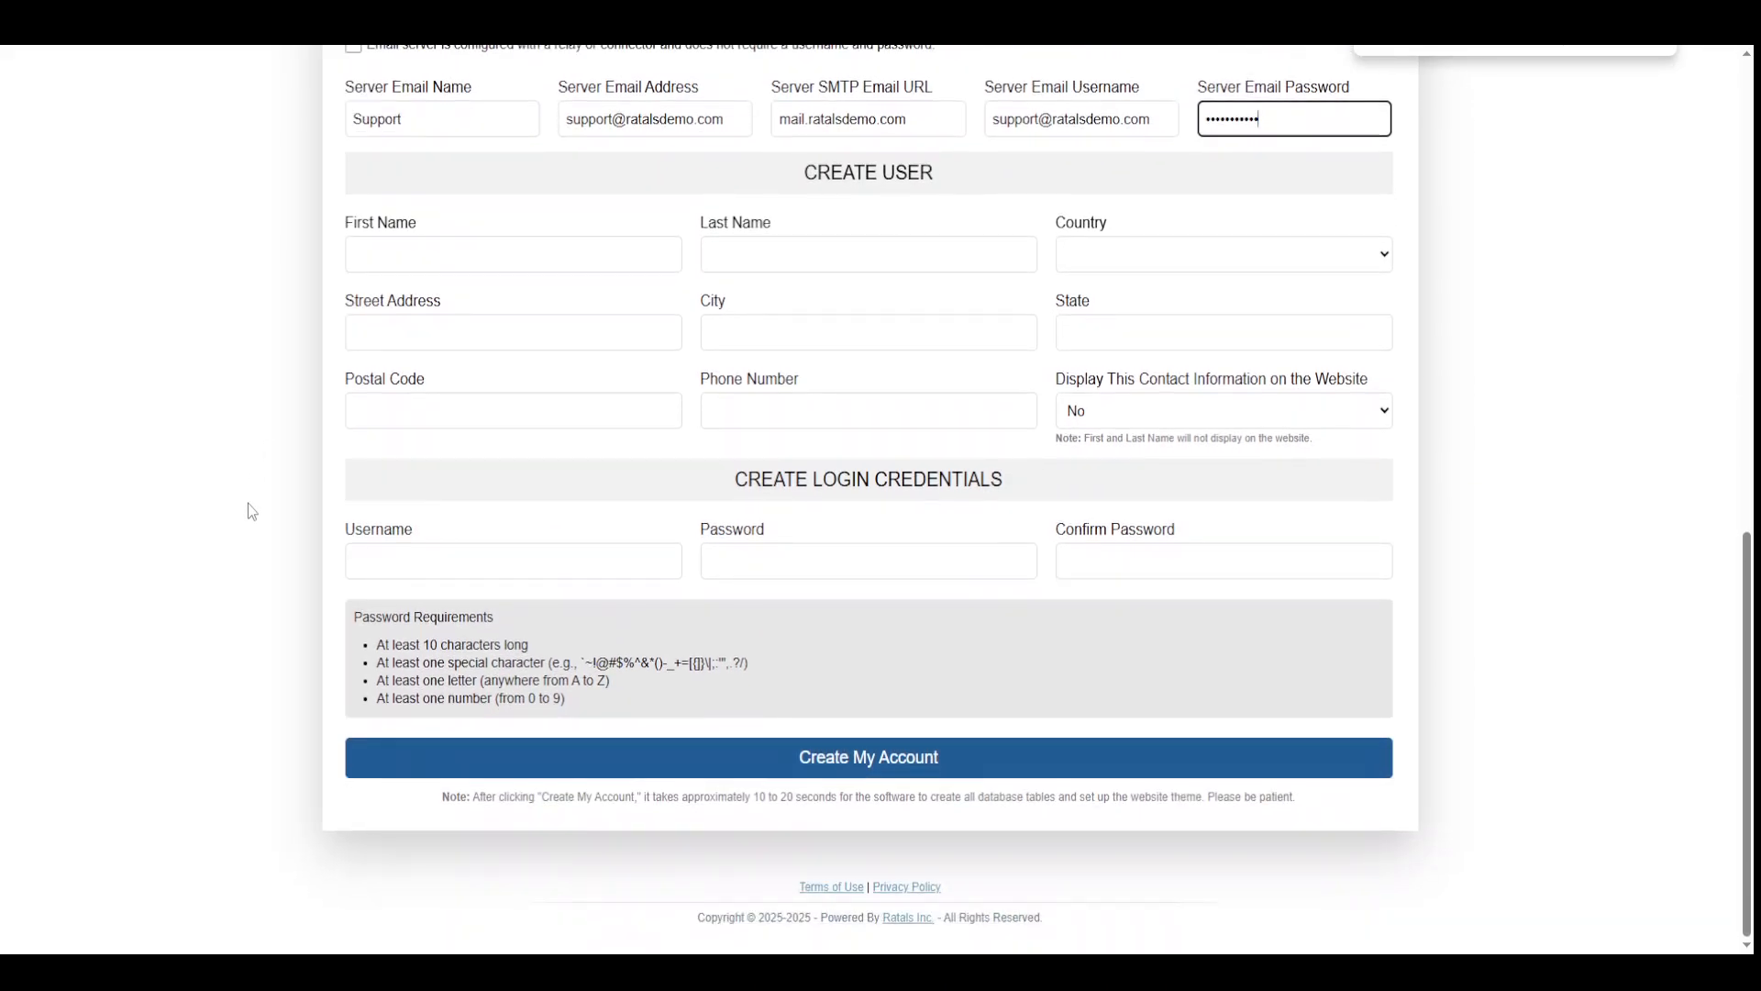
pyautogui.scroll(1, 248, 509)
pyautogui.click(435, 342)
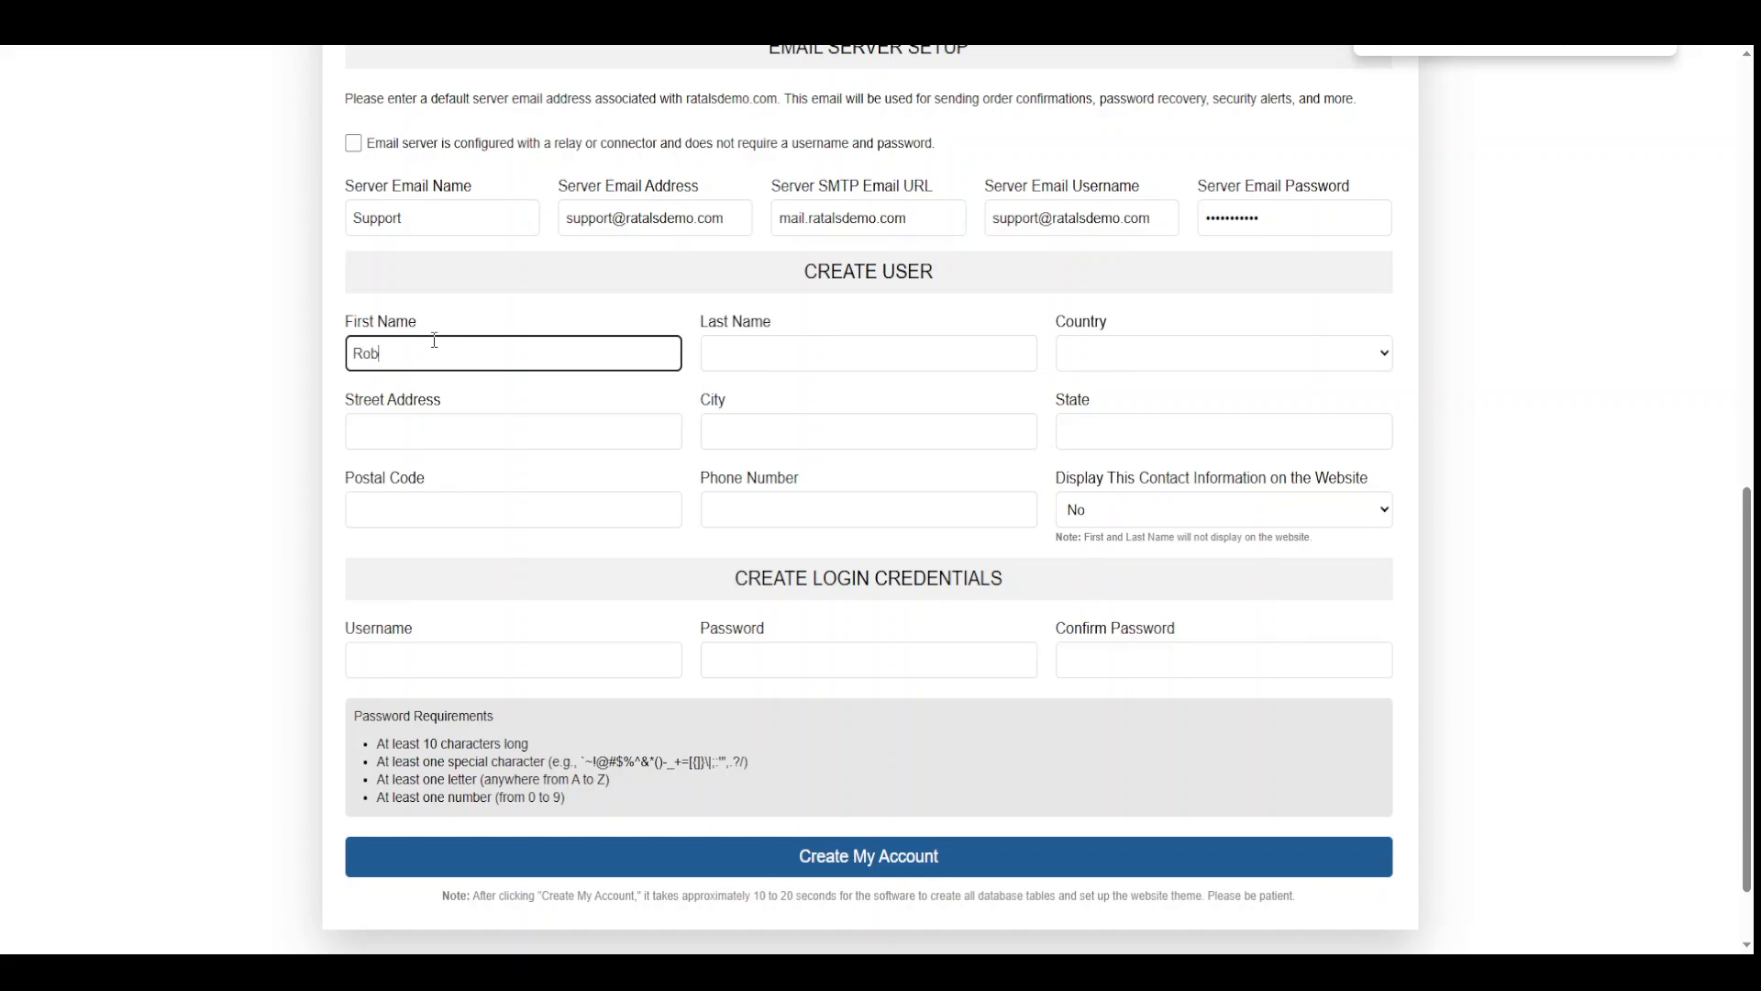
pyautogui.press('Tab')
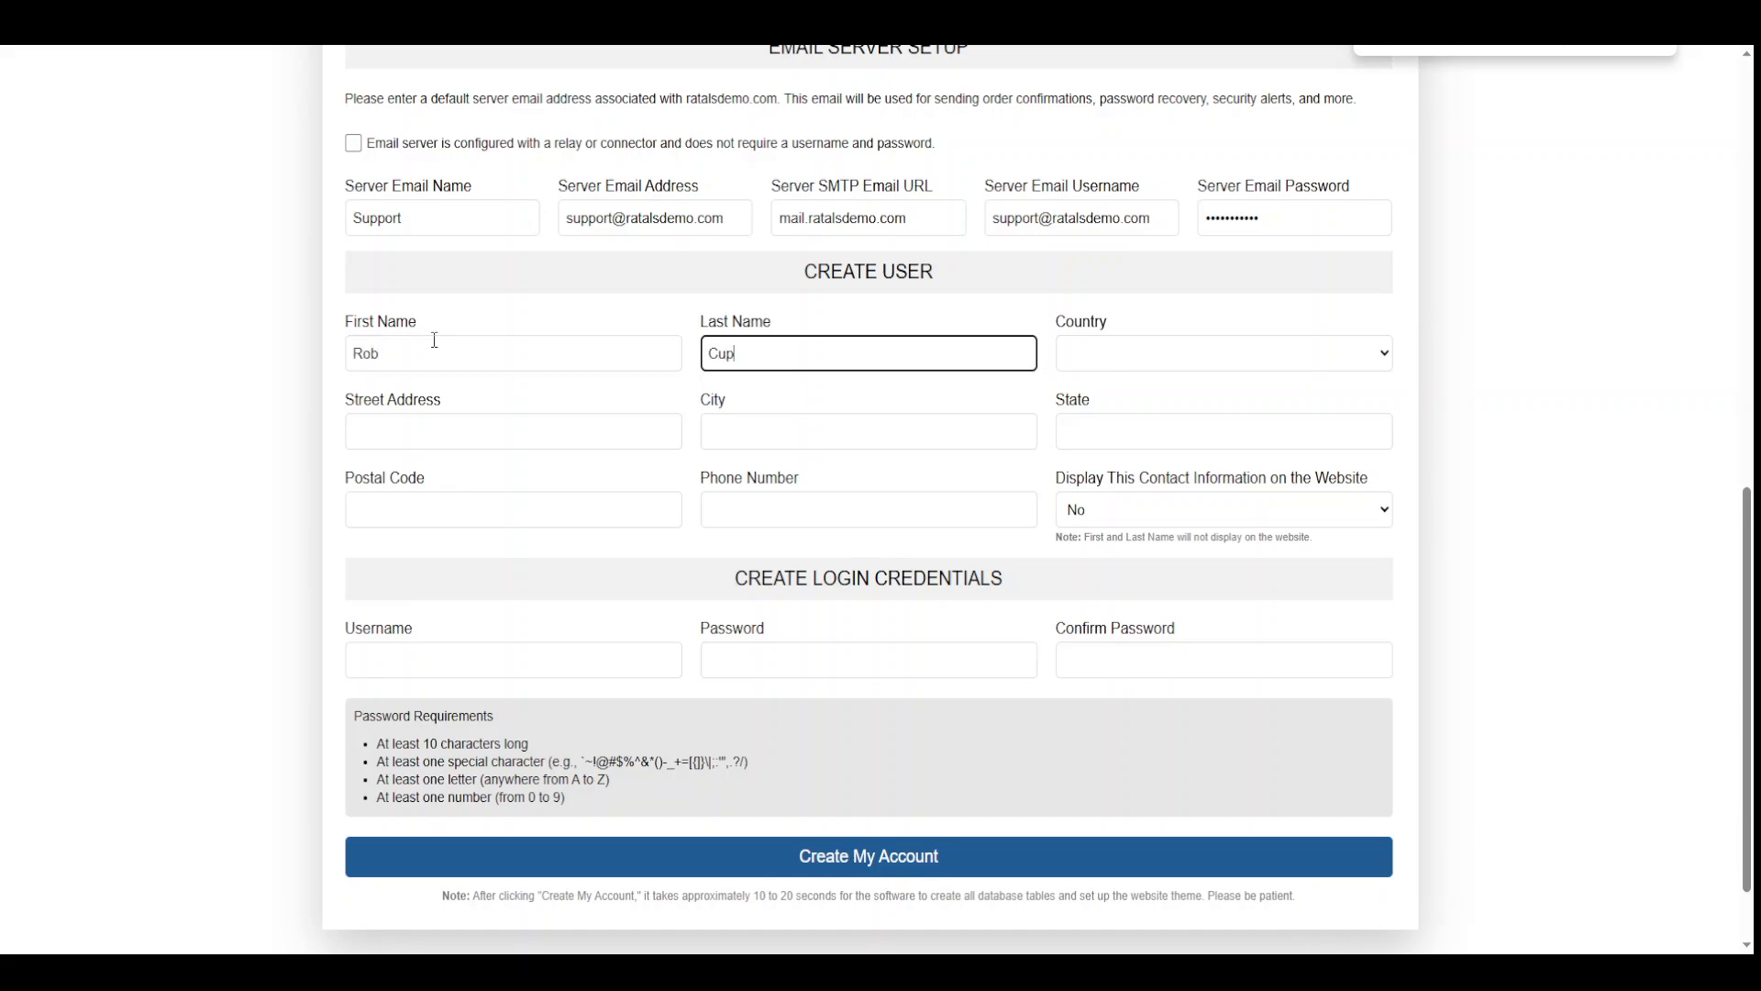
pyautogui.press('Tab')
pyautogui.press('u')
pyautogui.press('u')
pyautogui.press('u')
pyautogui.press('u')
pyautogui.press('u')
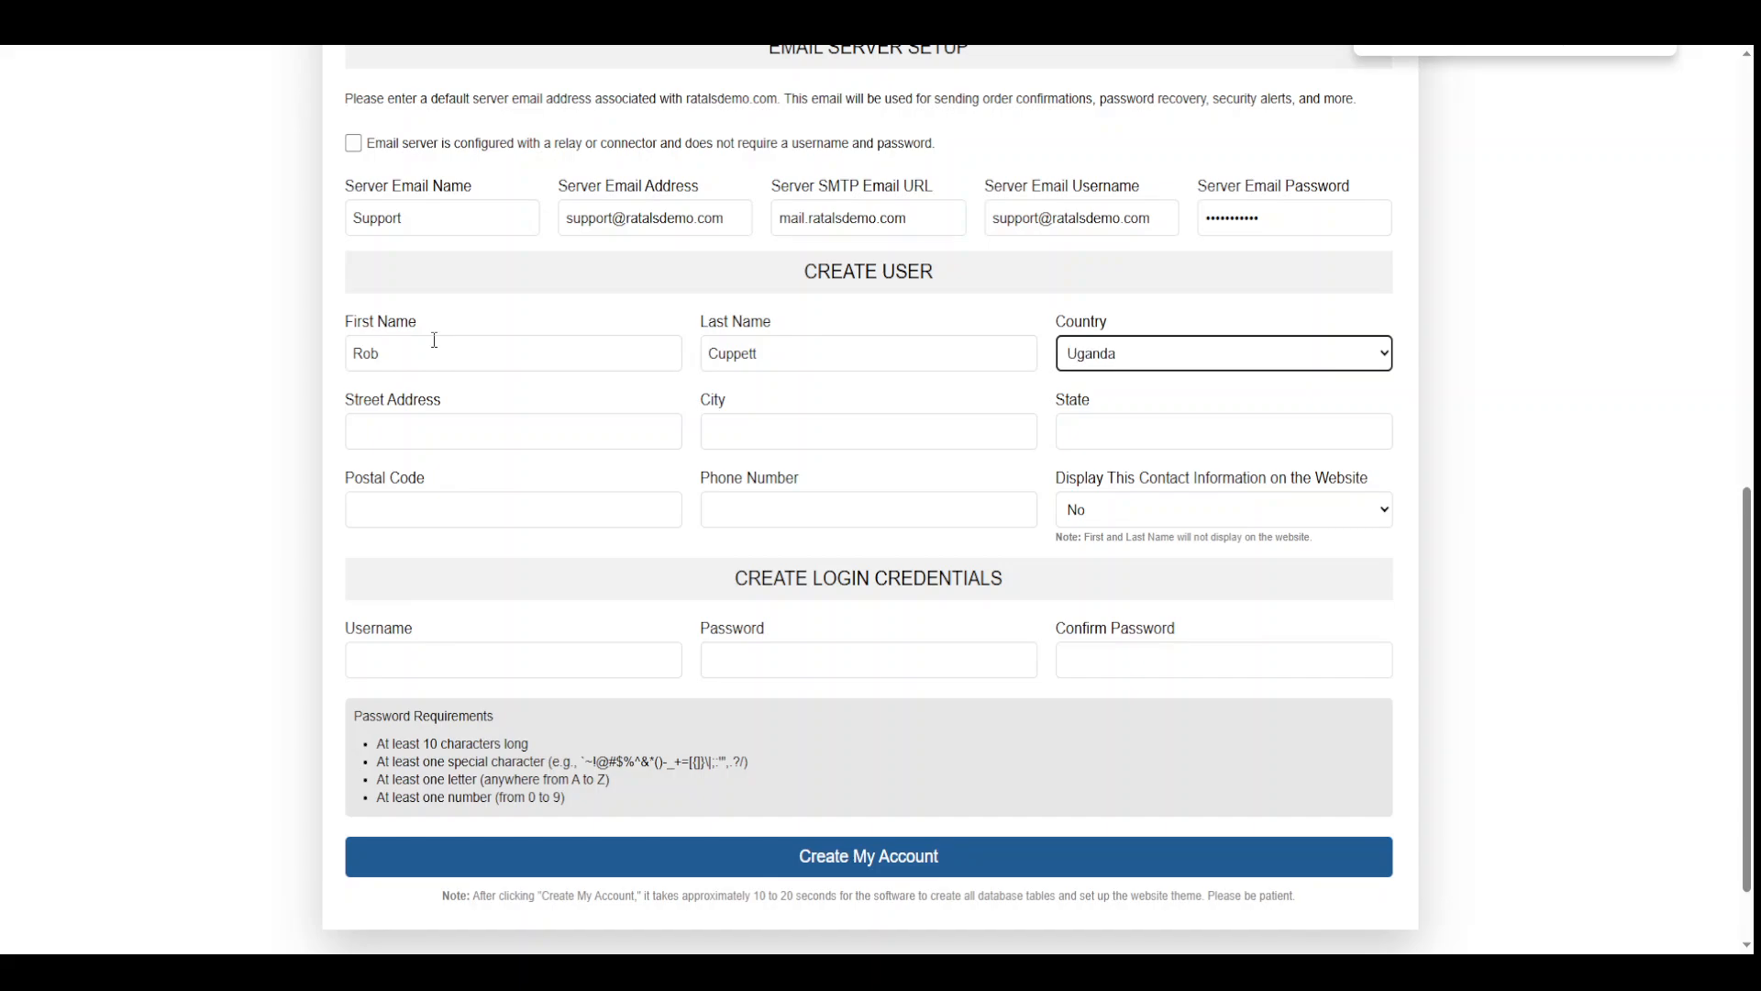
# Fill in the owner's street address, city, state, postal code and phone number
pyautogui.press('Tab')
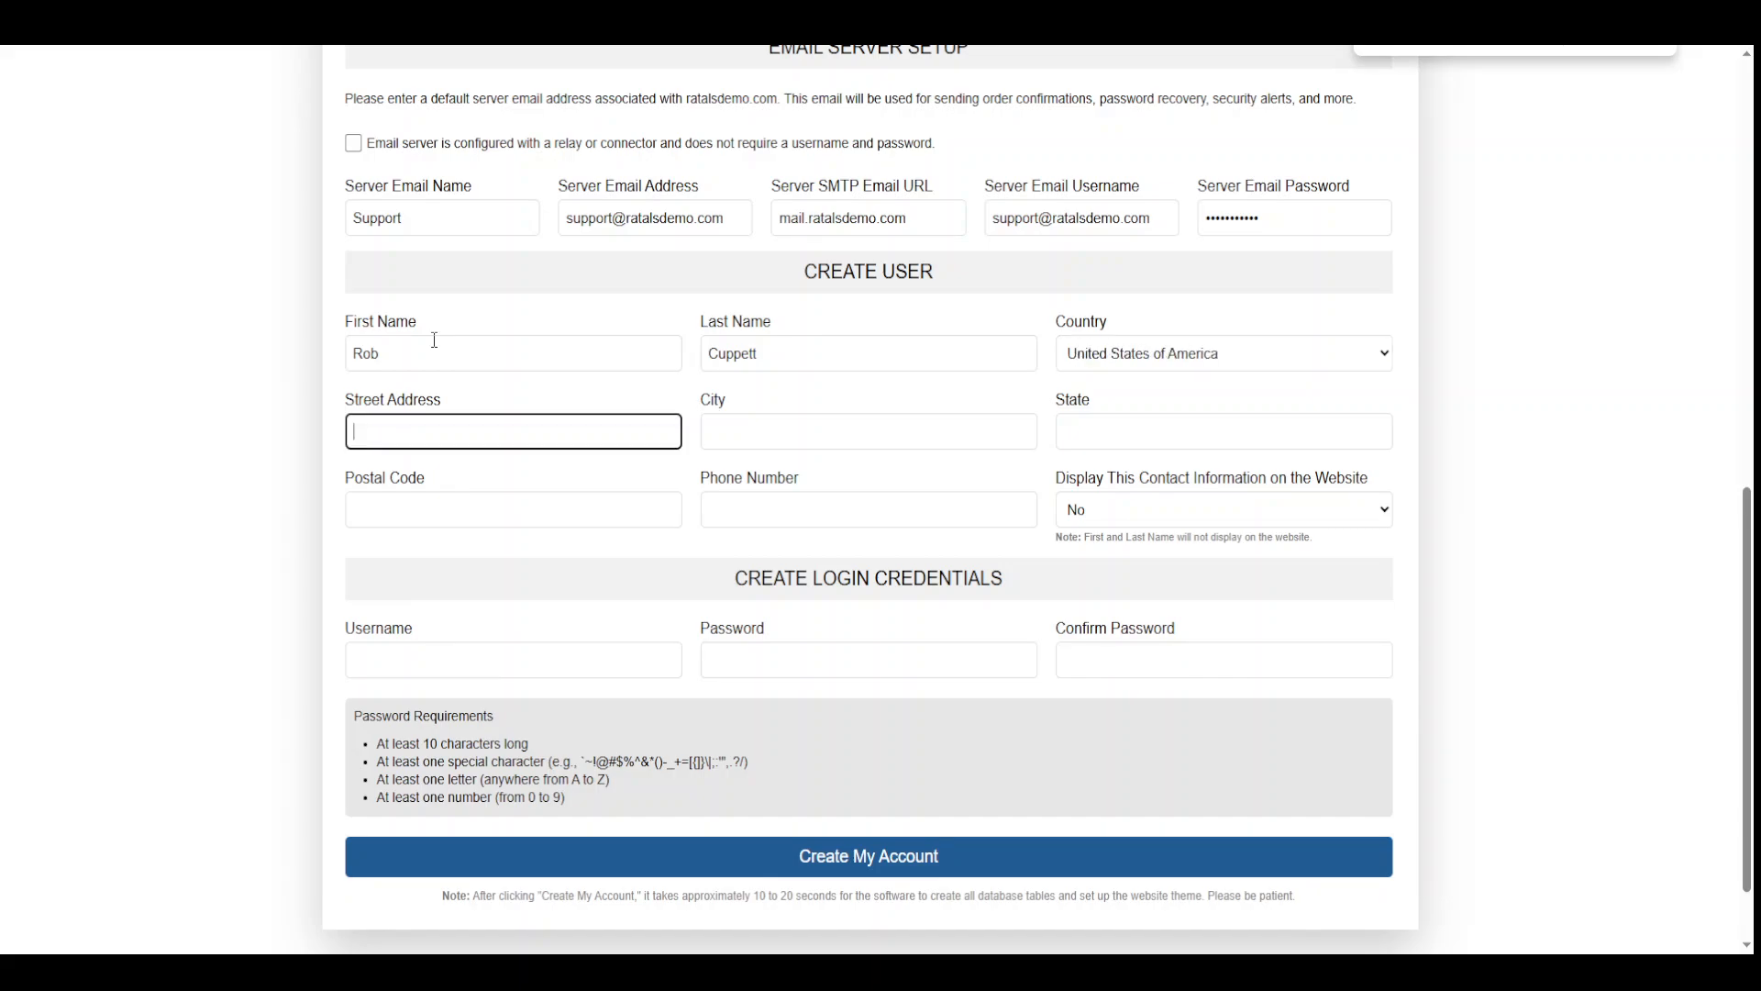
pyautogui.write('123 Something Lane')
pyautogui.press('Tab')
pyautogui.write('C')
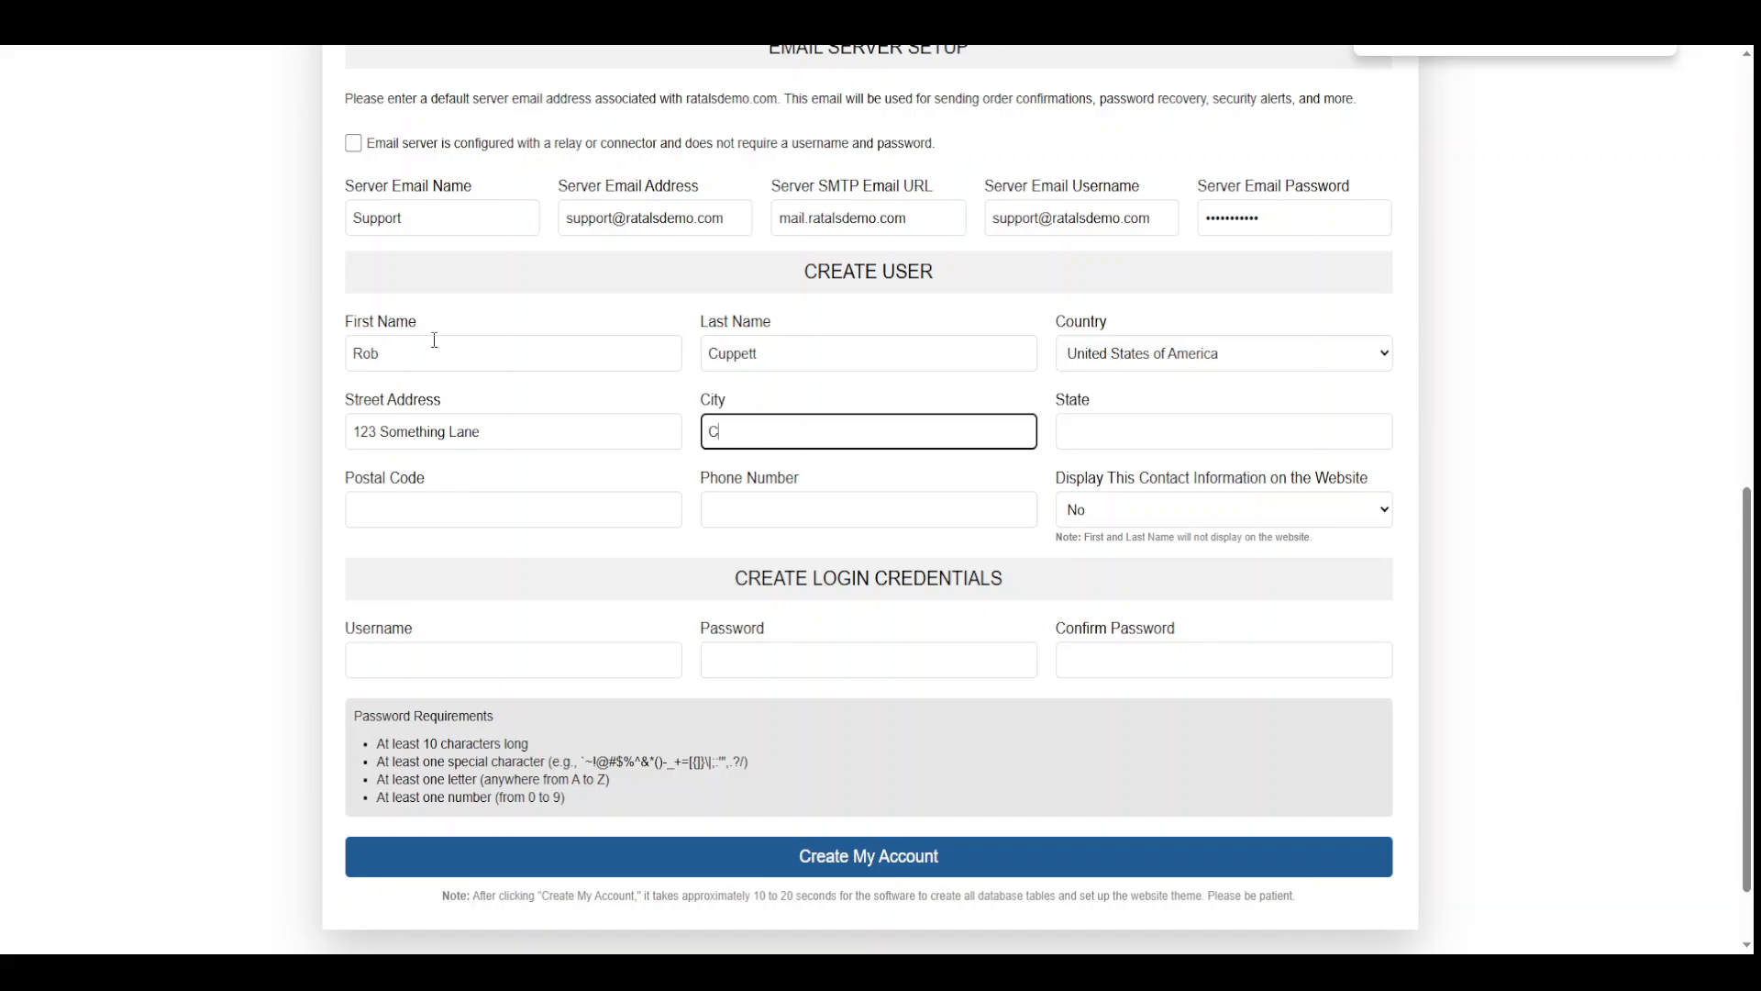
pyautogui.write('ity')
pyautogui.press('Tab')
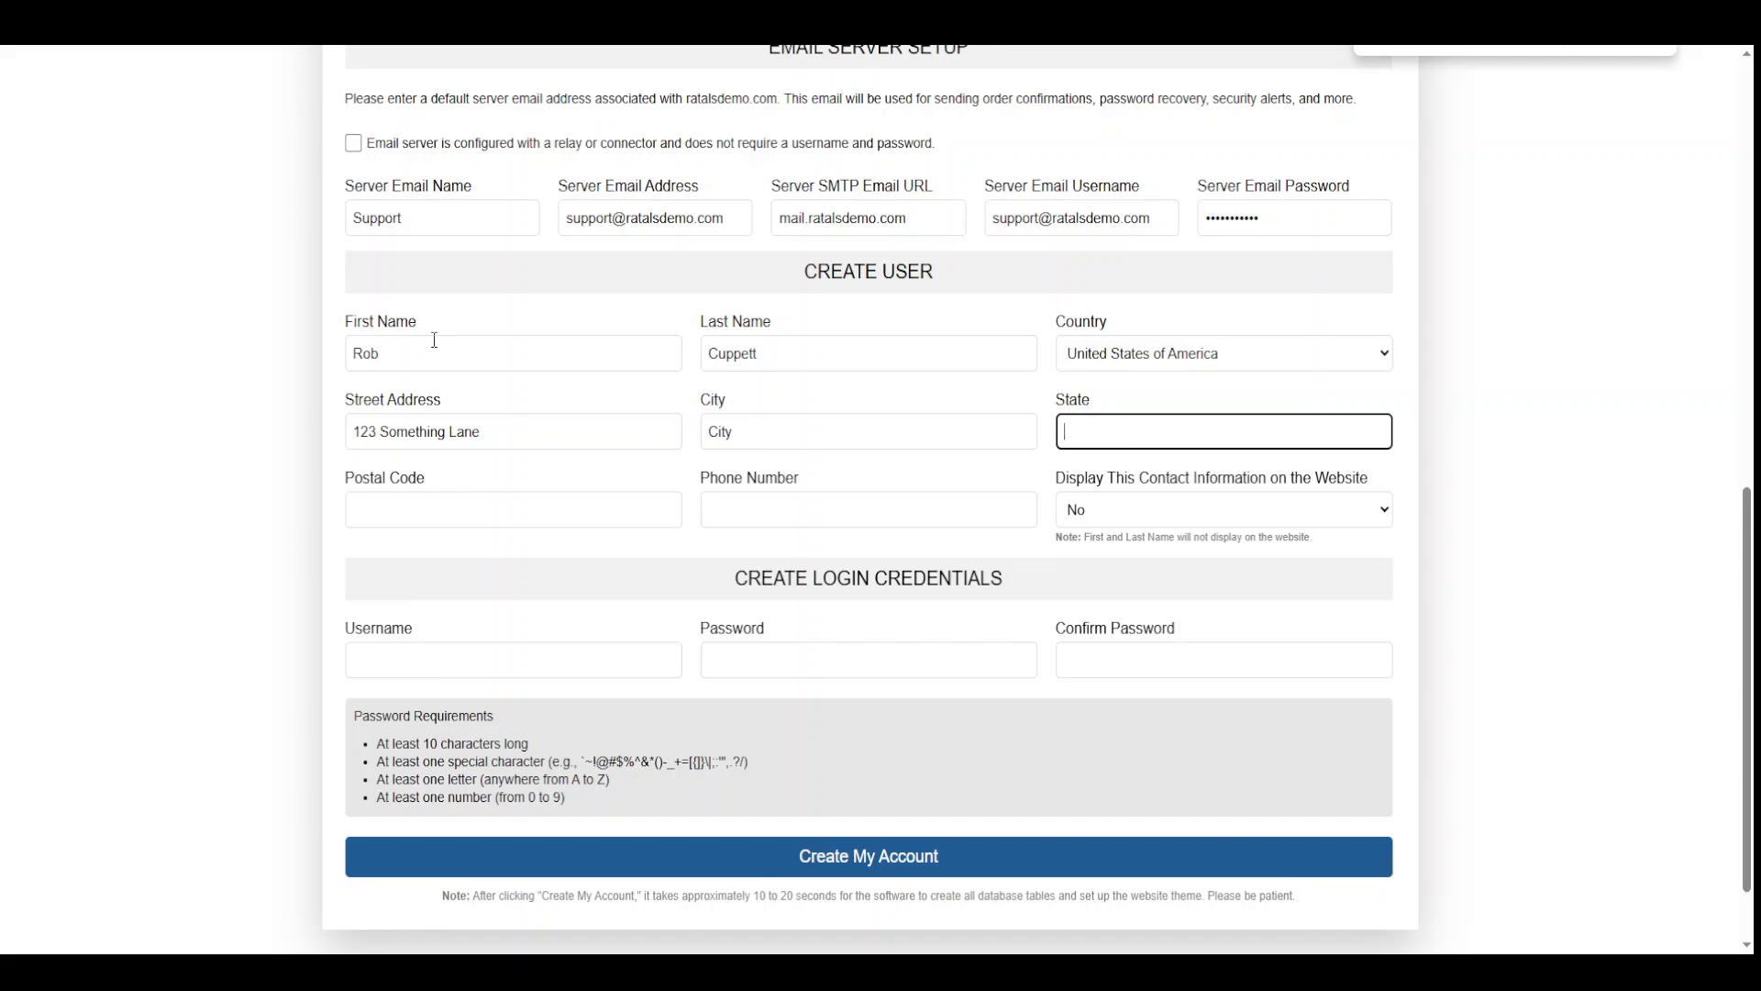
pyautogui.write('UT')
pyautogui.press('Tab')
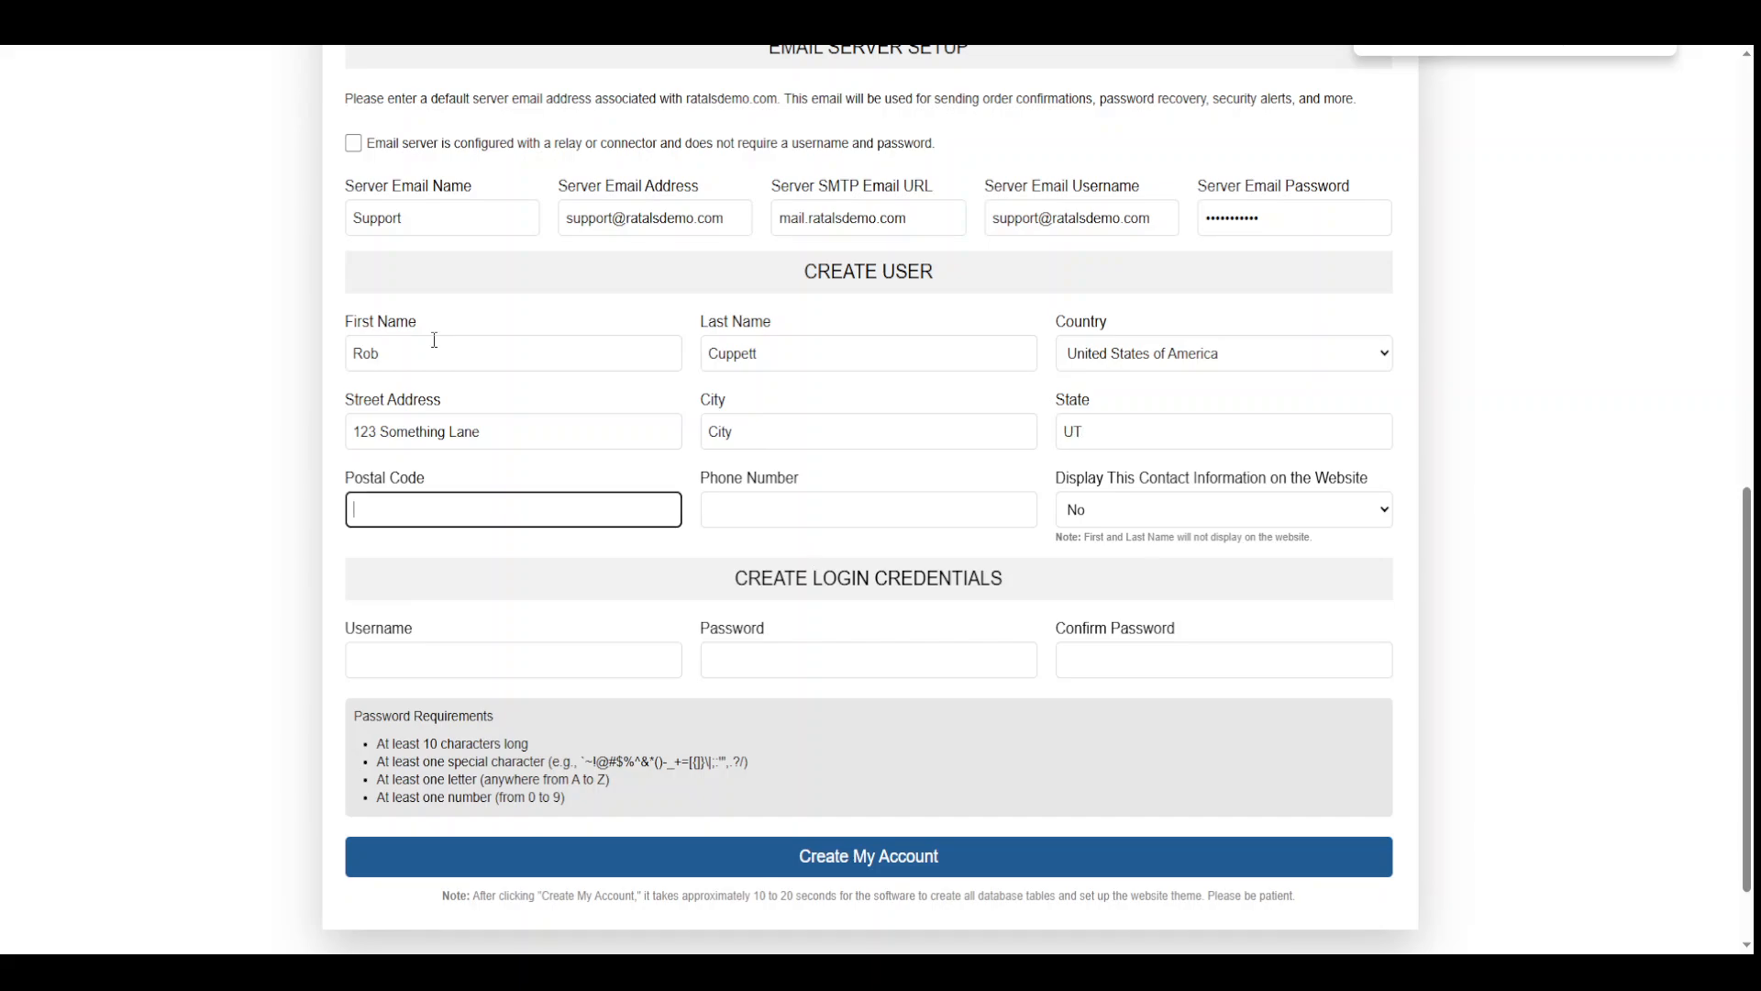
pyautogui.write('84101')
pyautogui.press('Tab')
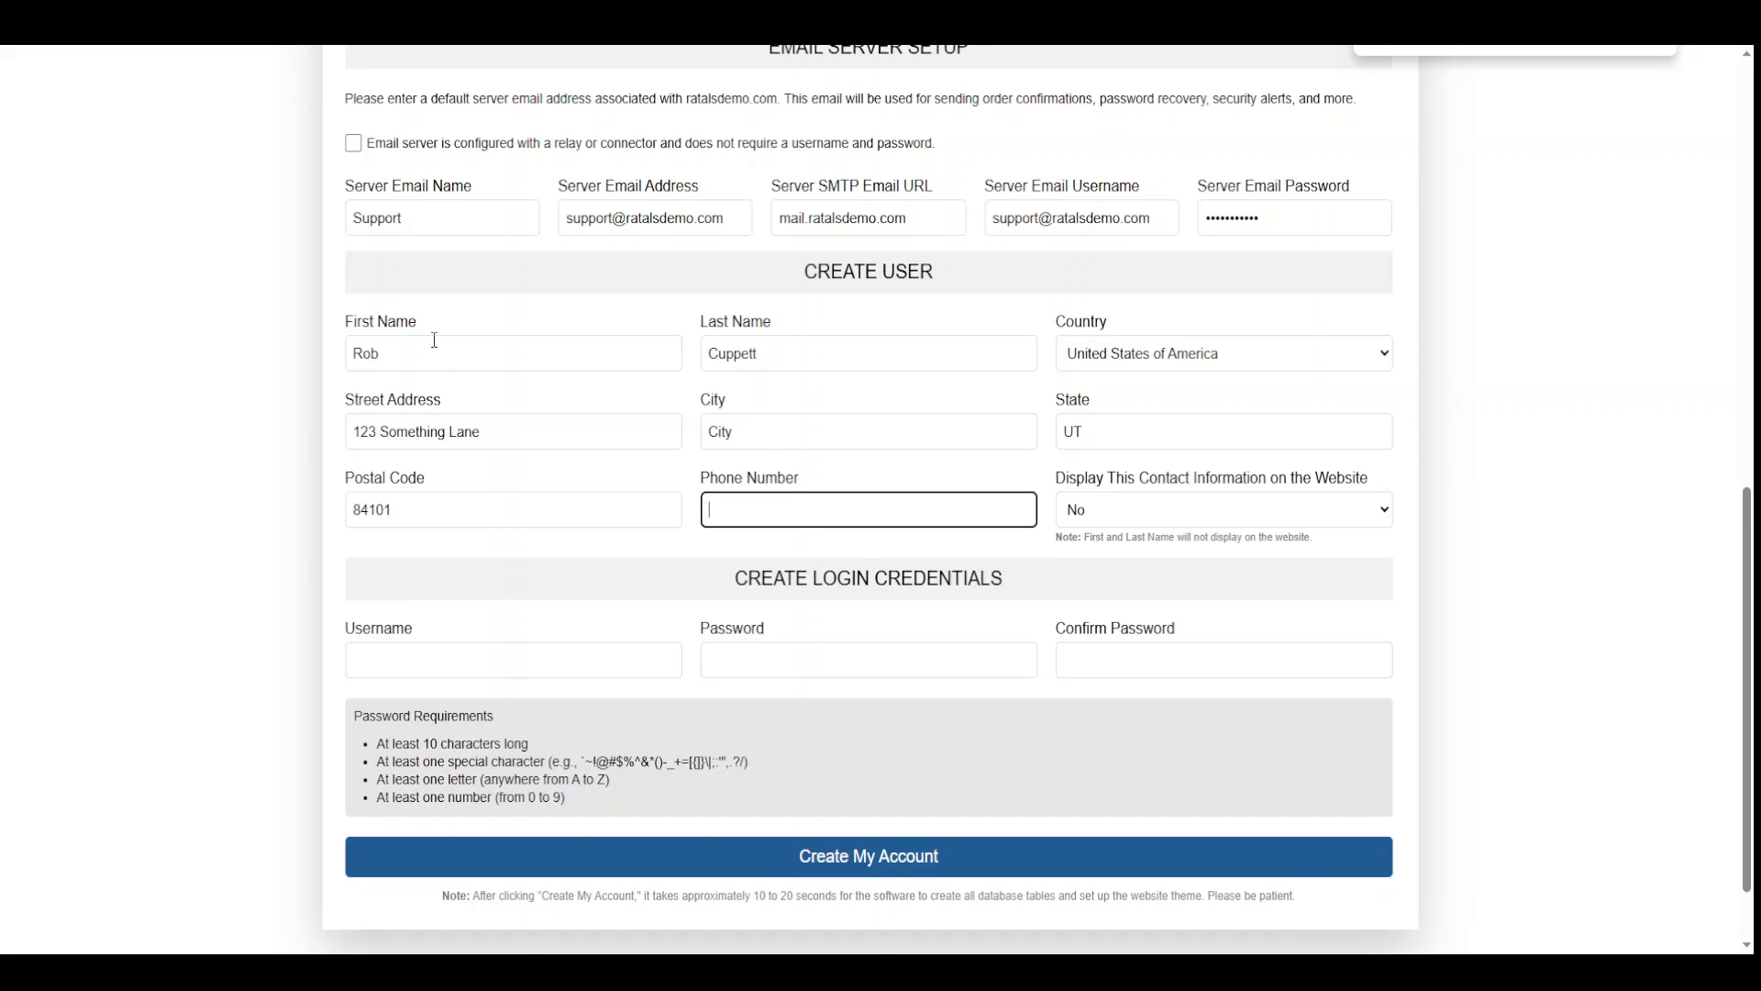
pyautogui.write('(000) 000-0000')
# Set Display Contact Information to Yes so contact details show on the website
pyautogui.click(1081, 514)
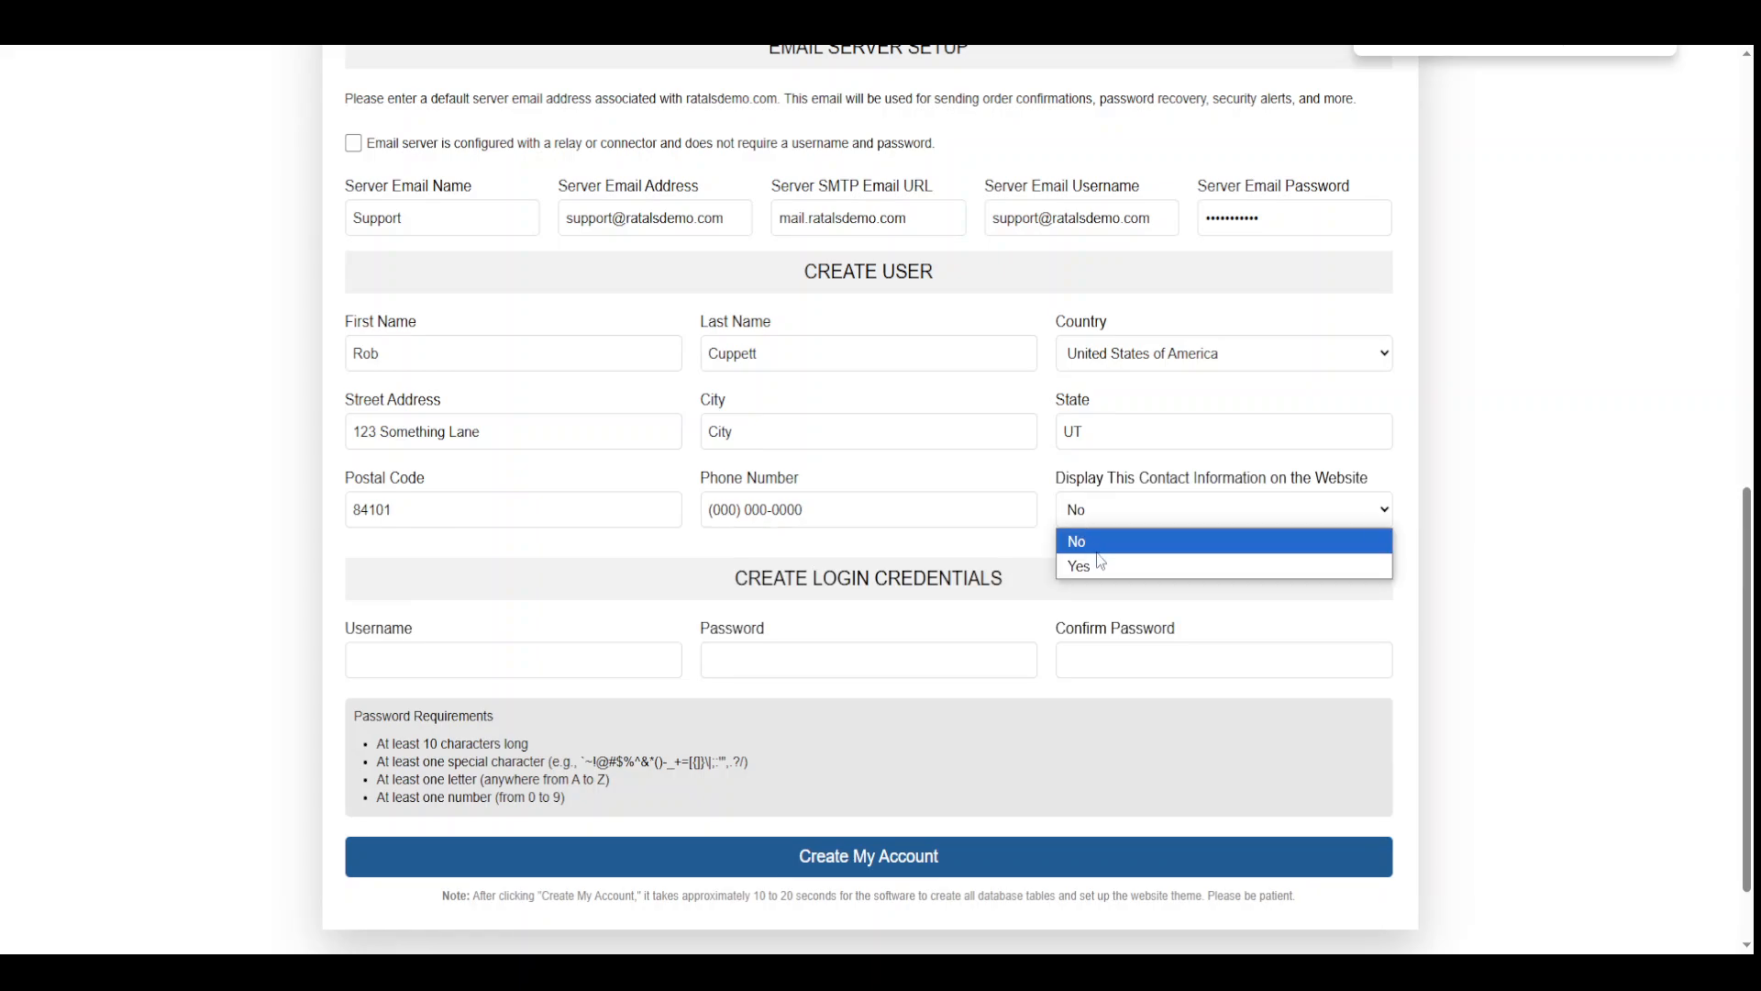
pyautogui.click(1100, 561)
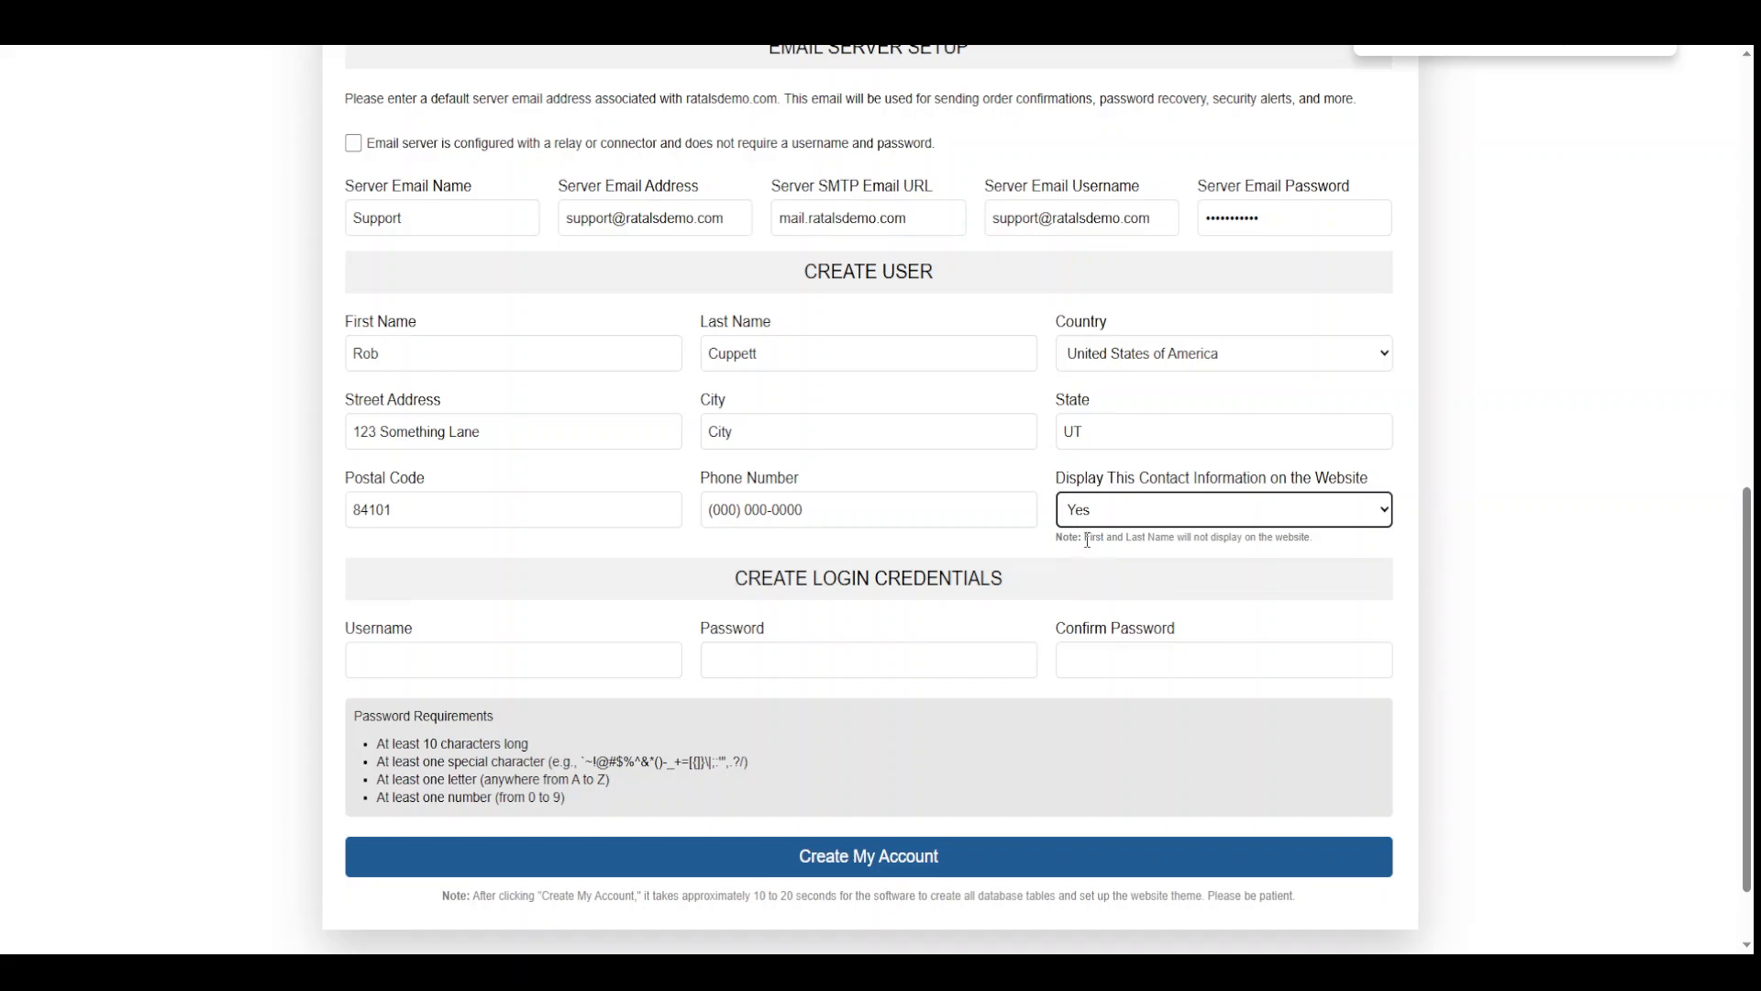
pyautogui.moveTo(1084, 538); pyautogui.dragTo(1154, 539)
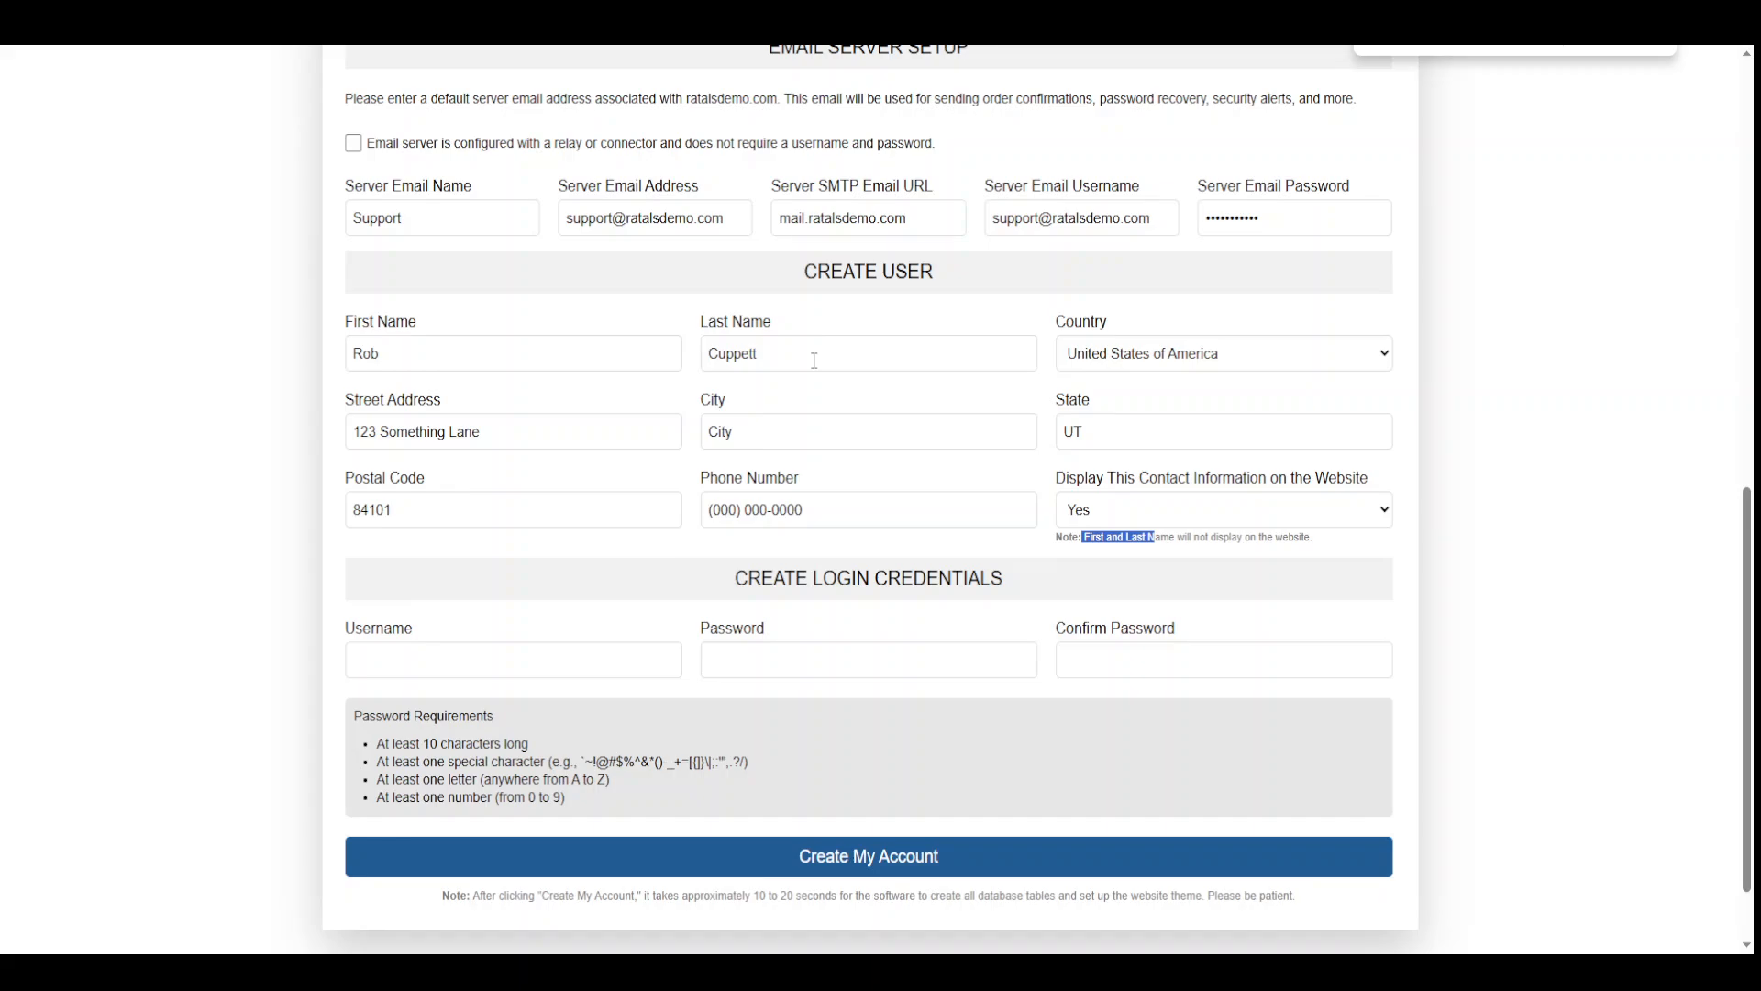
pyautogui.moveTo(1084, 538); pyautogui.dragTo(1166, 537)
# Enter the login username for the new account
pyautogui.click(1539, 580)
pyautogui.click(504, 661)
pyautogui.write('robc')
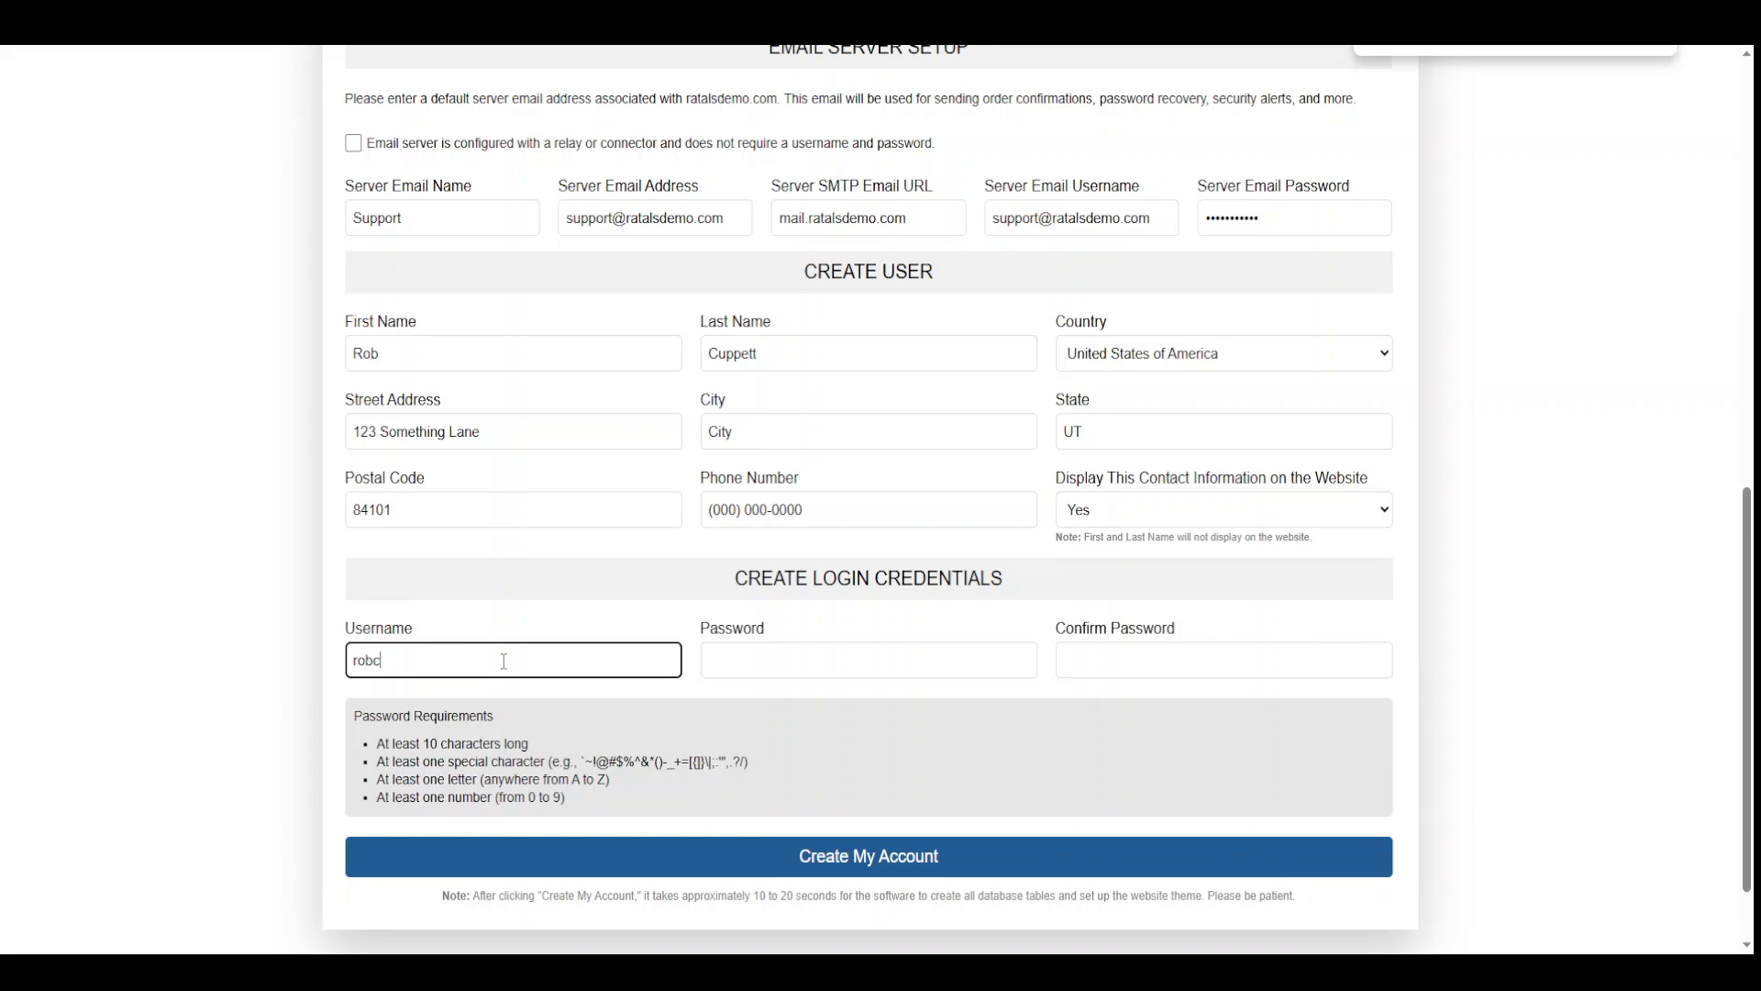
pyautogui.press('Tab')
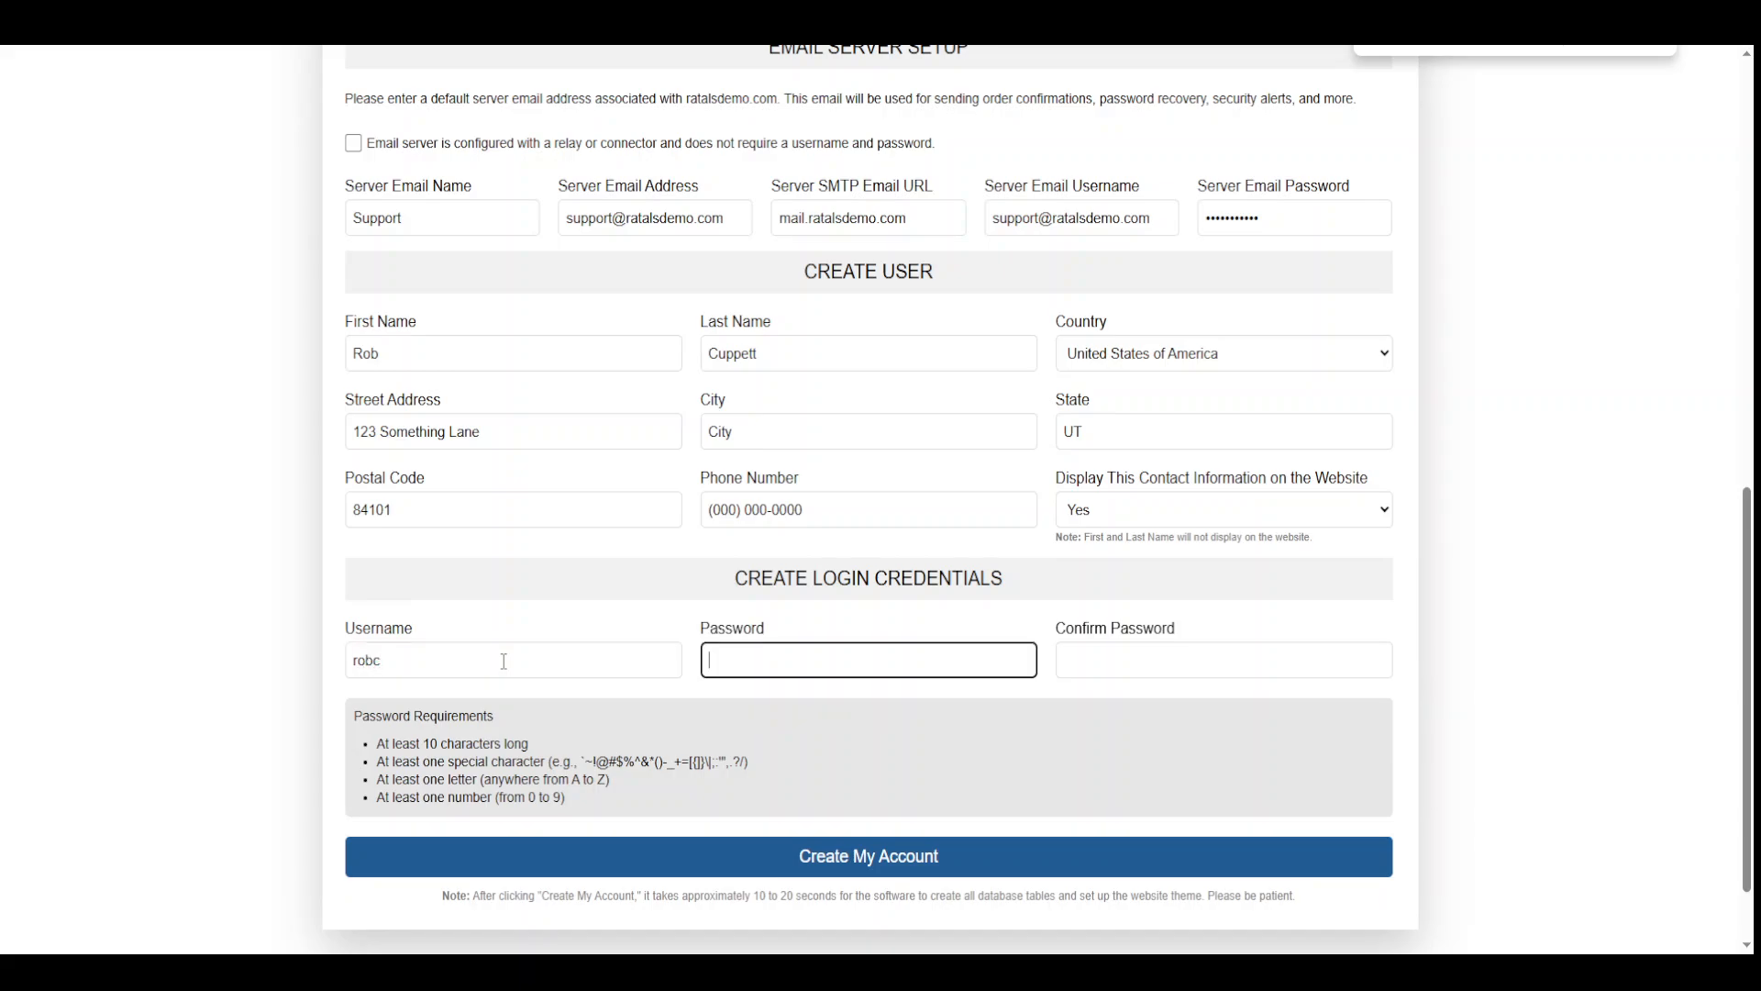
# Type the account password and repeat it identically in Confirm Password
pyautogui.write('•••')
pyautogui.press('BackSpace')
pyautogui.press('BackSpace')
pyautogui.press('BackSpace')
pyautogui.write('•••••••••••')
pyautogui.press('Tab')
pyautogui.write('•••')
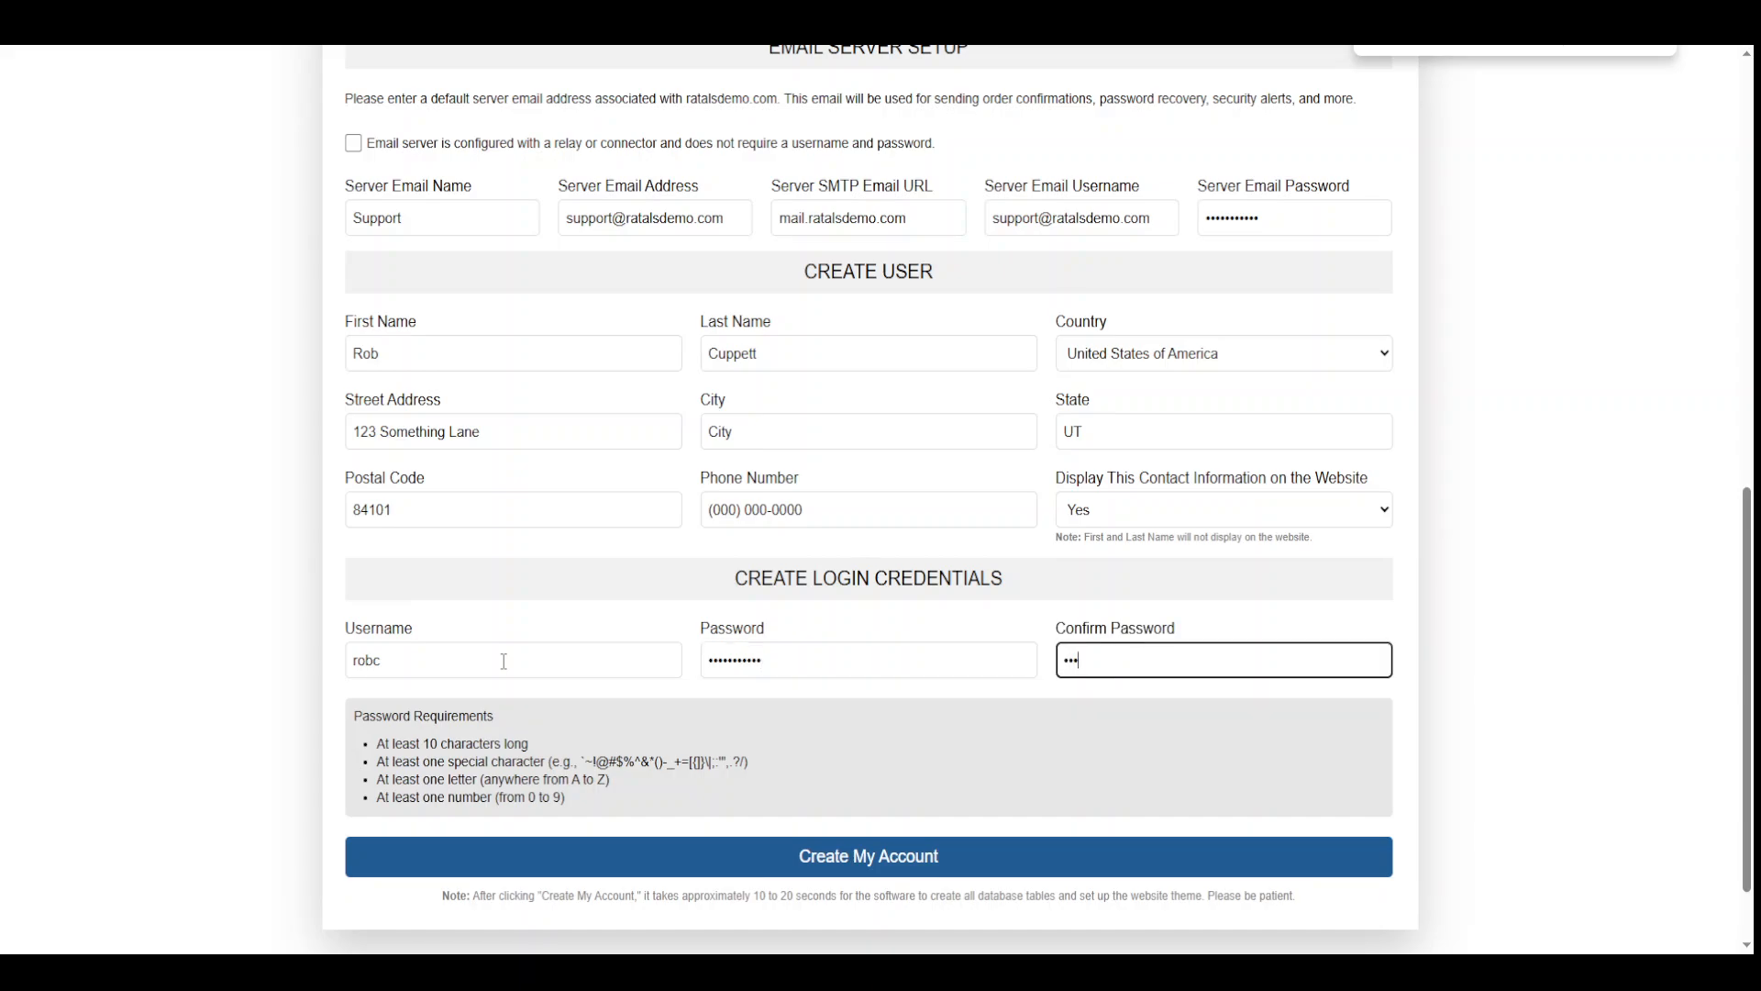
pyautogui.press('BackSpace')
pyautogui.press('BackSpace')
pyautogui.write('••••')
pyautogui.press('BackSpace')
pyautogui.press('BackSpace')
pyautogui.press('BackSpace')
pyautogui.write('•••••••••••')
# Change the Admin Login URL from admin to admin1
pyautogui.scroll(10, 831, 649)
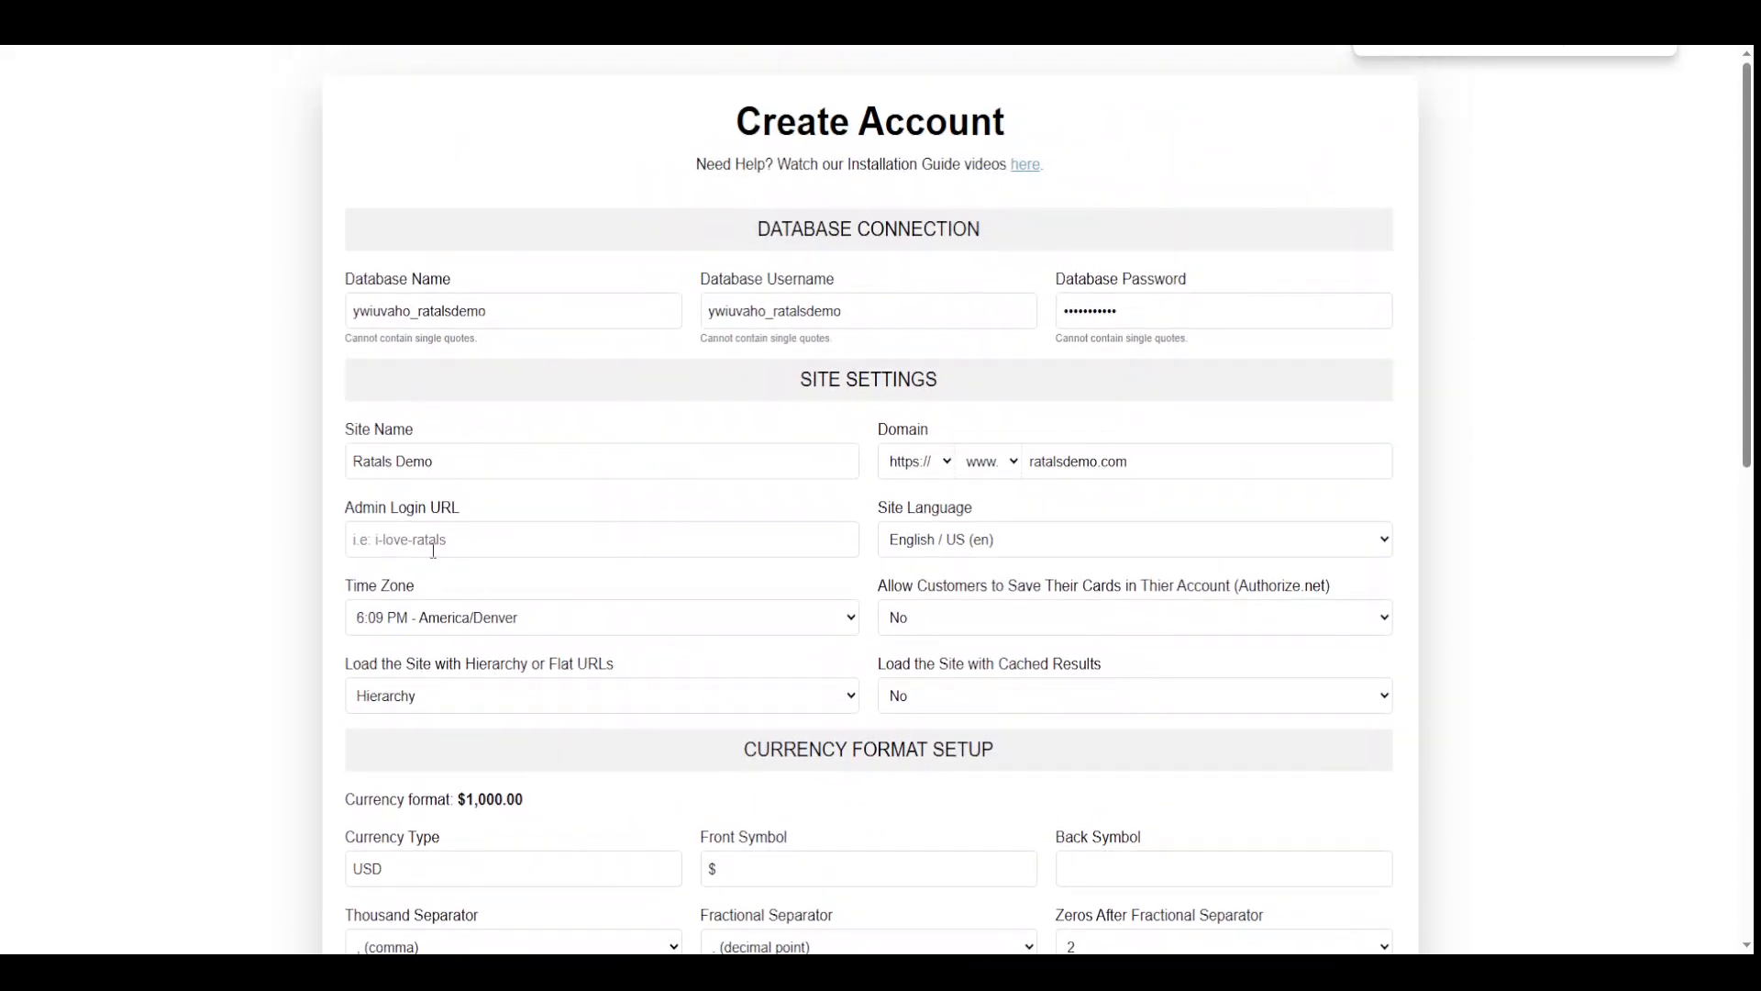
pyautogui.click(427, 543)
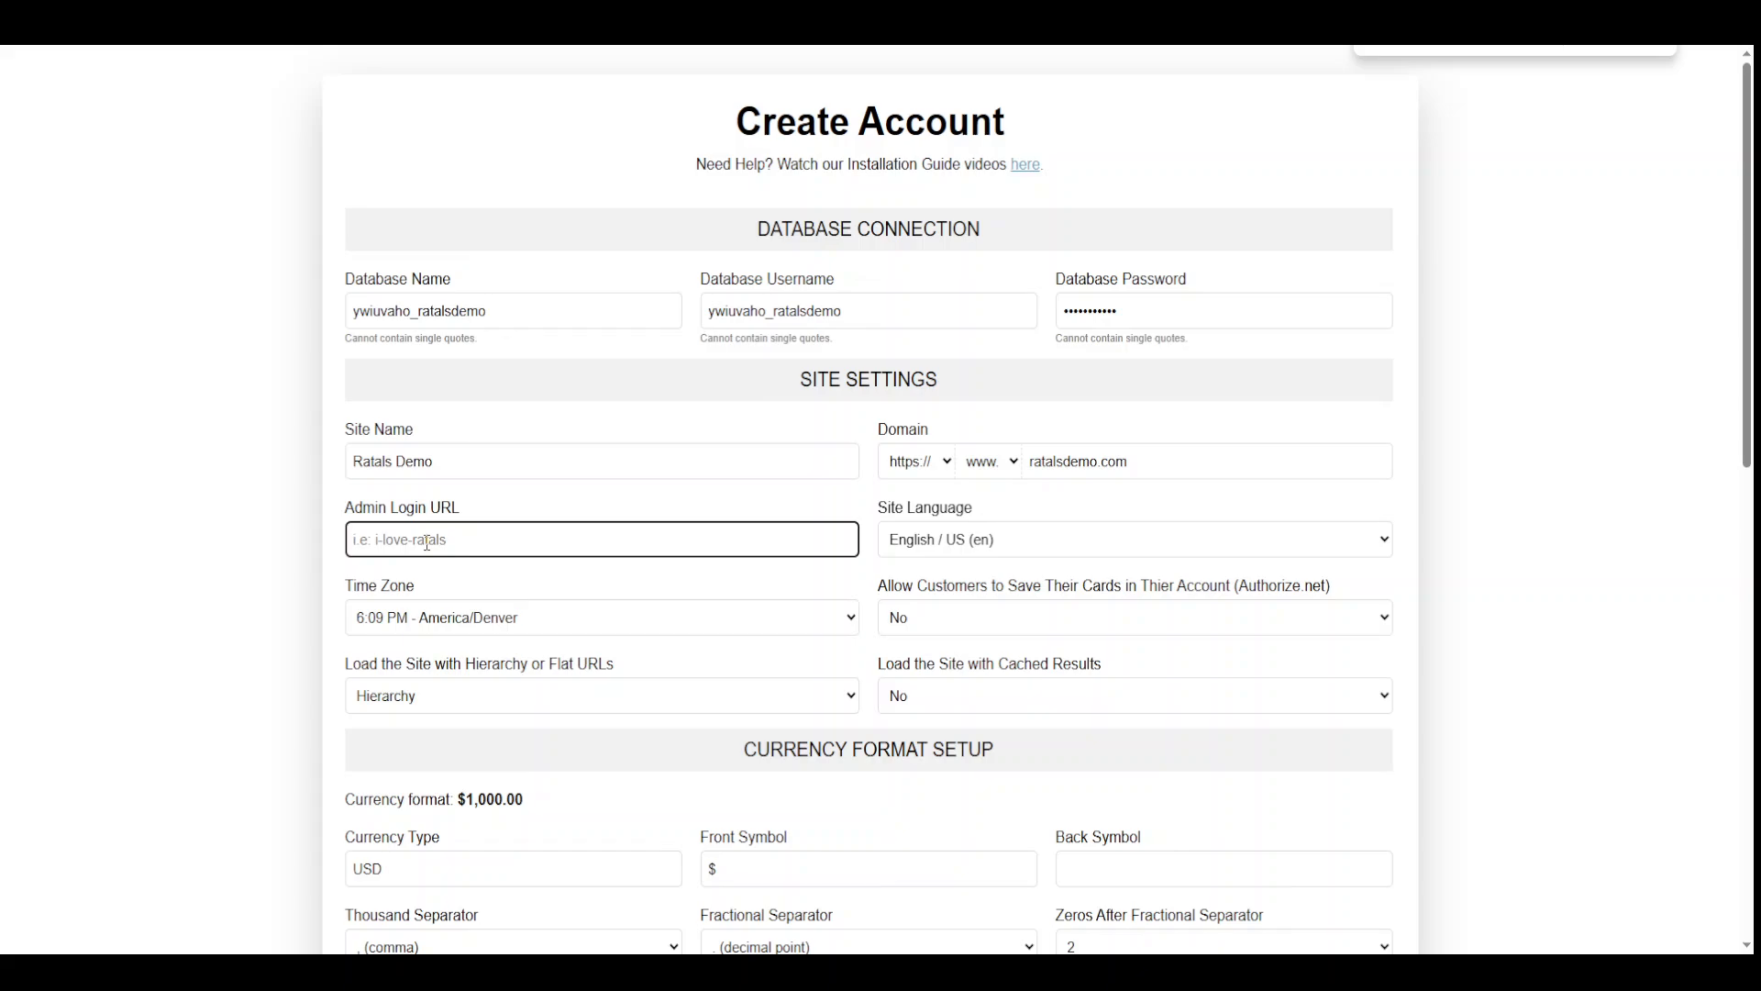
pyautogui.write('admin1')
pyautogui.scroll(-2, 868, 504)
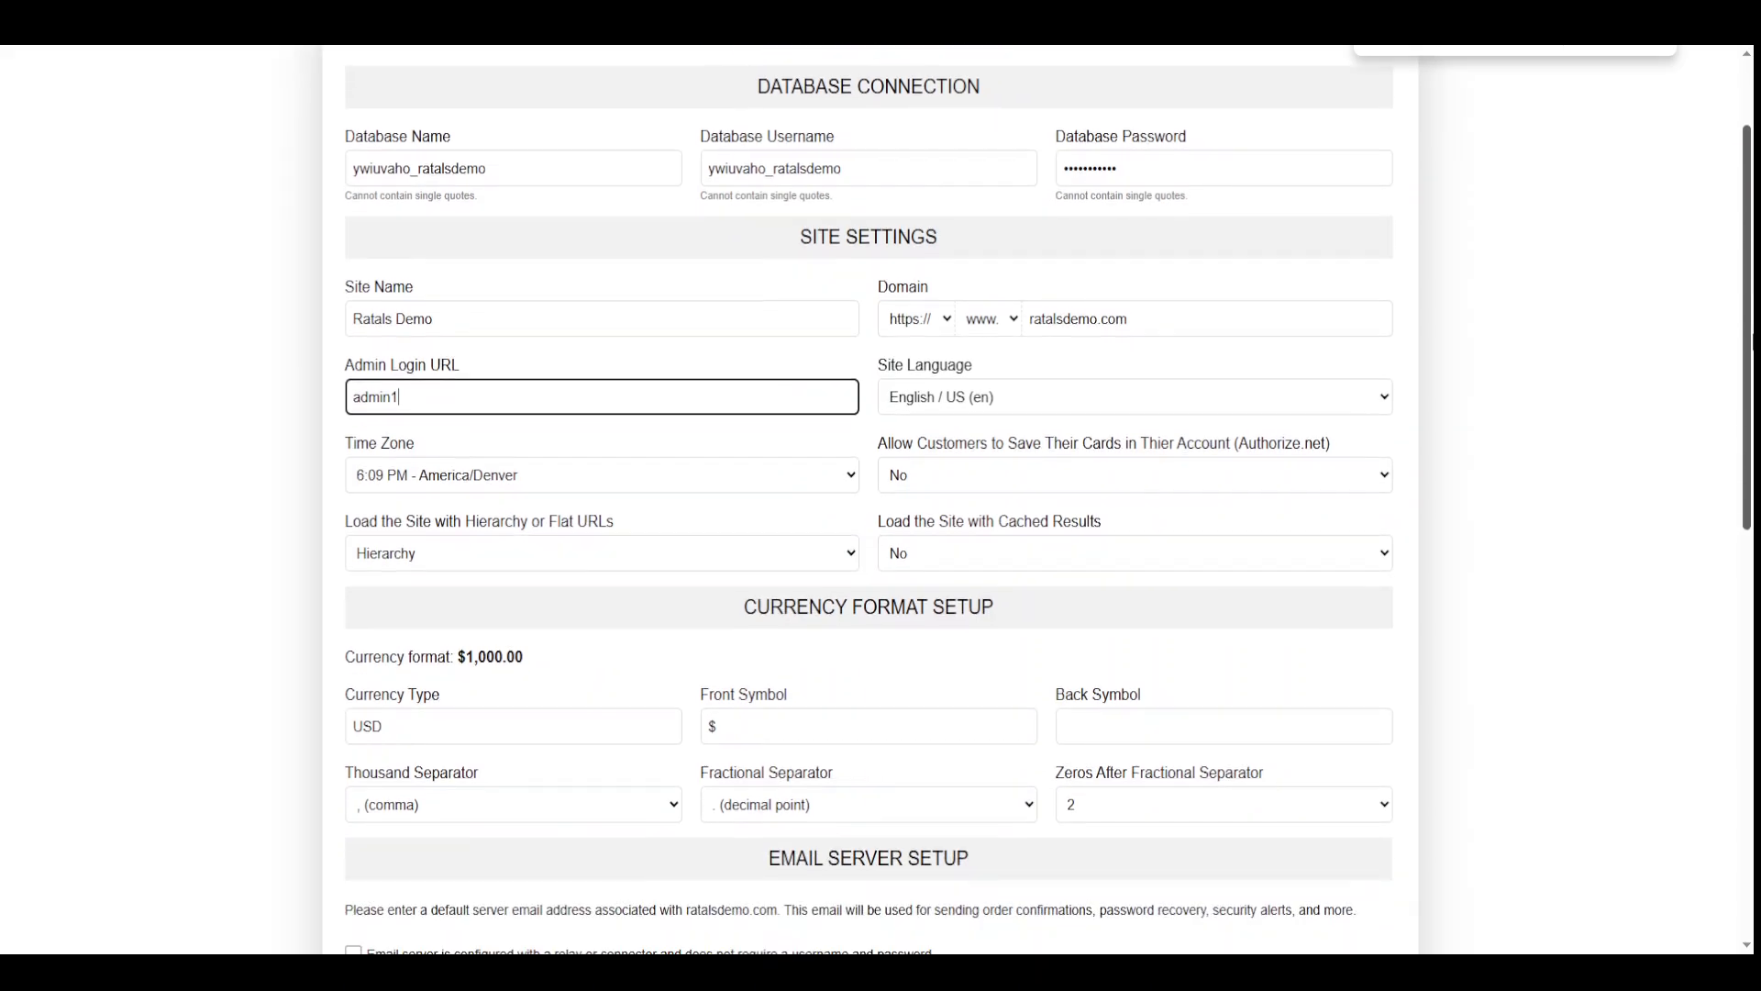
pyautogui.scroll(-2, 868, 504)
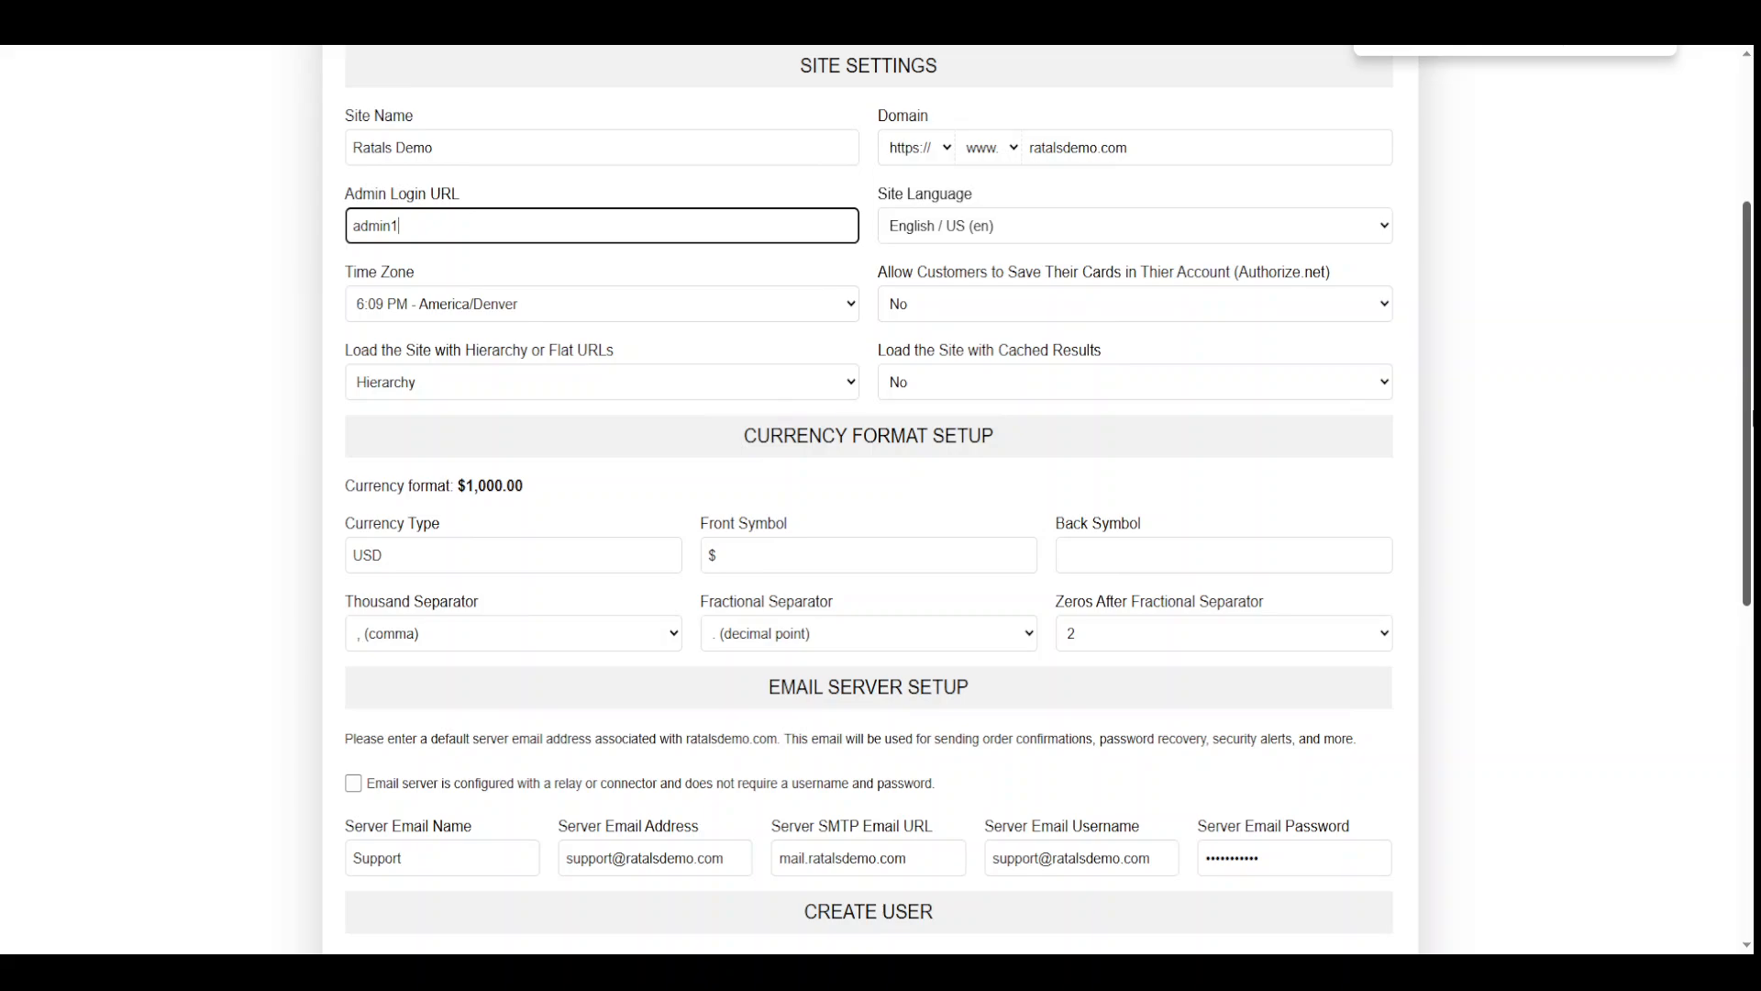
# Submit the completed form with Create My Account to reach the Admin Login page
pyautogui.scroll(-8, 1092, 866)
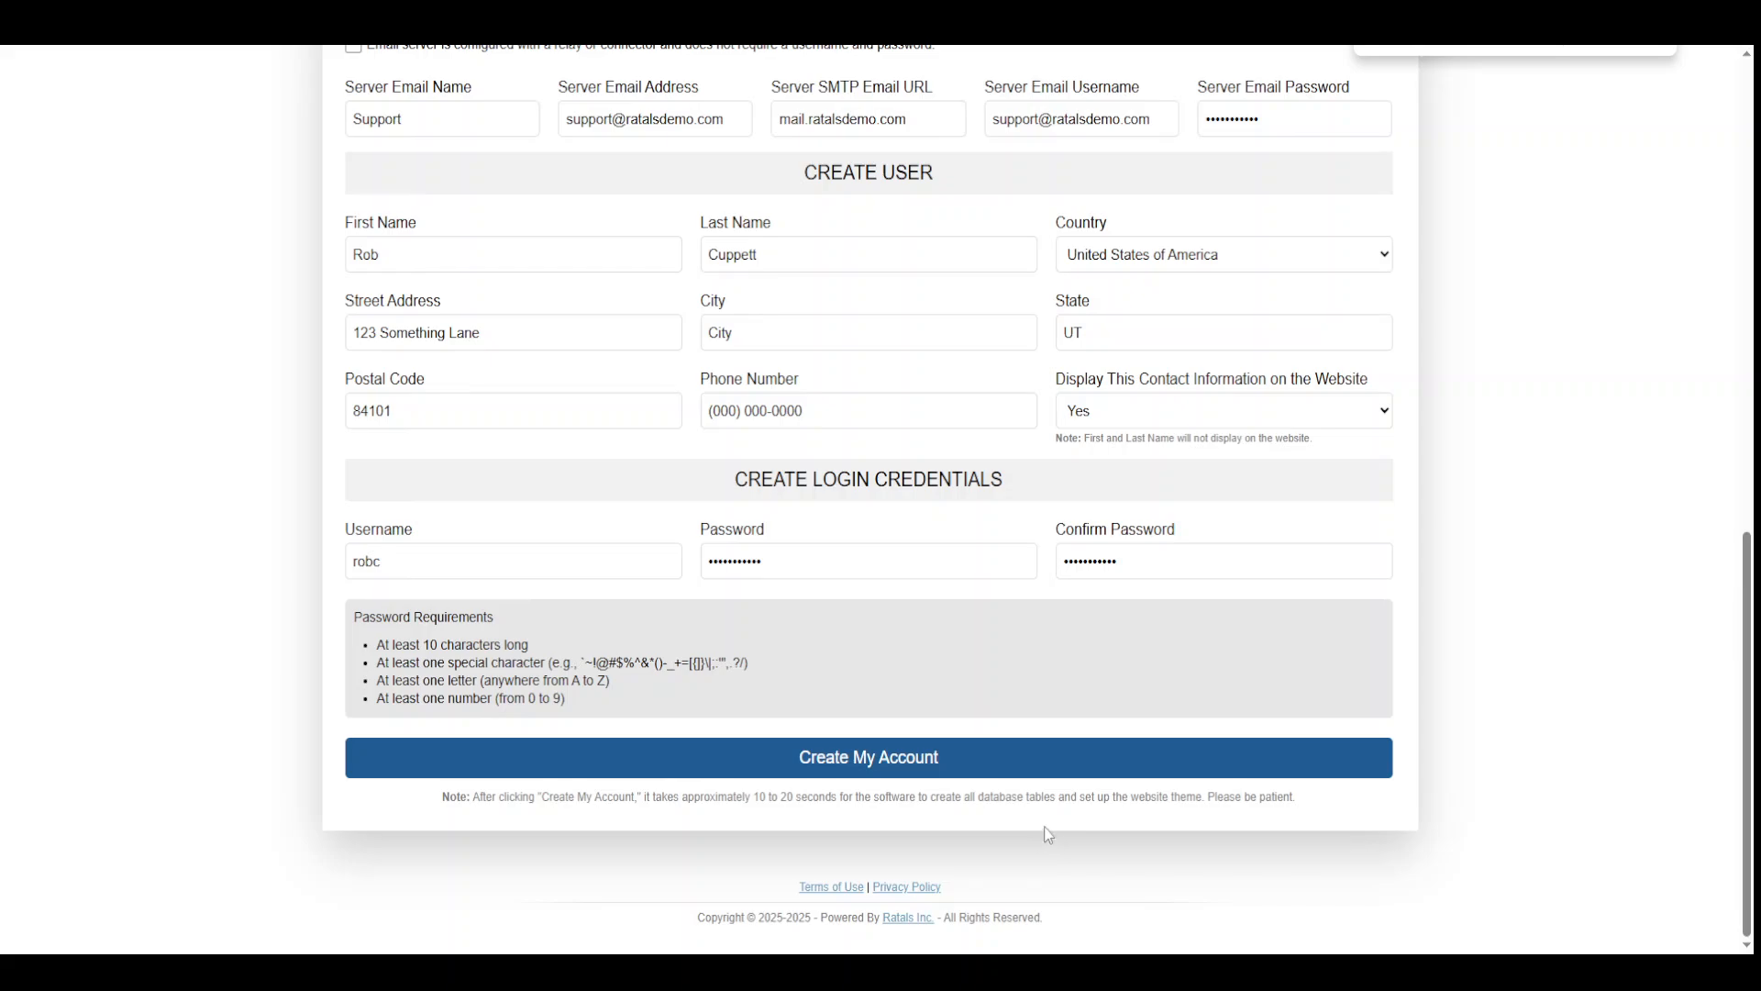
pyautogui.click(887, 760)
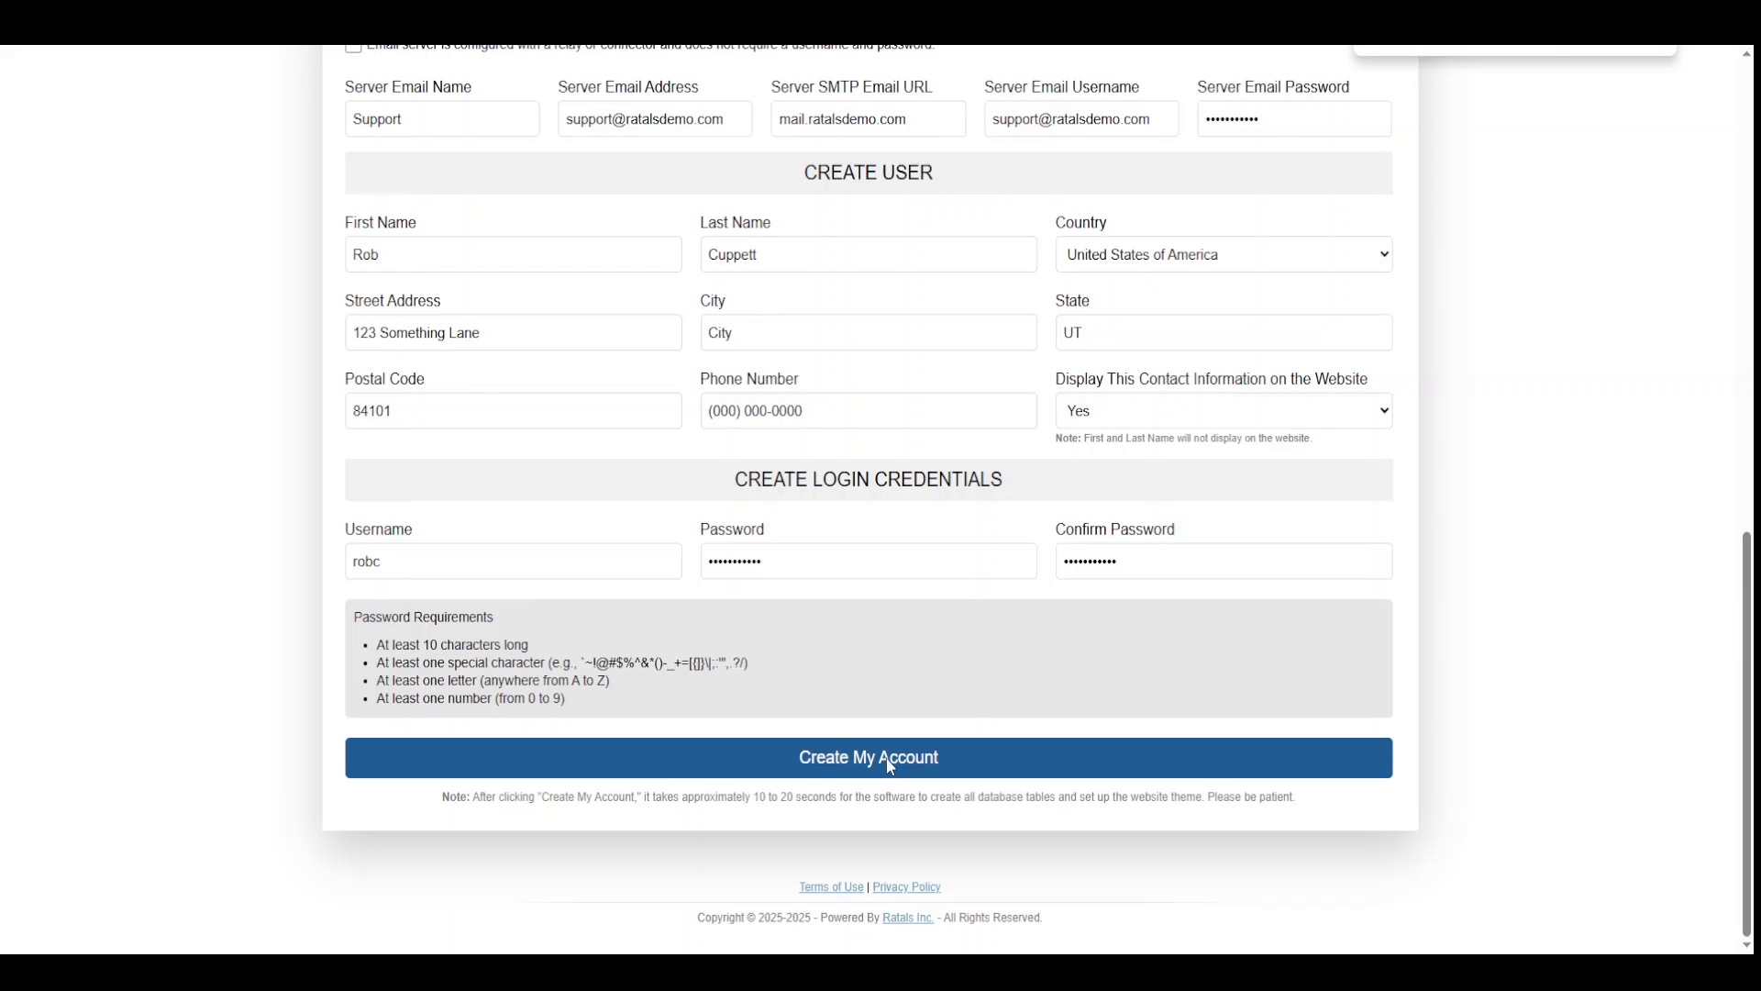